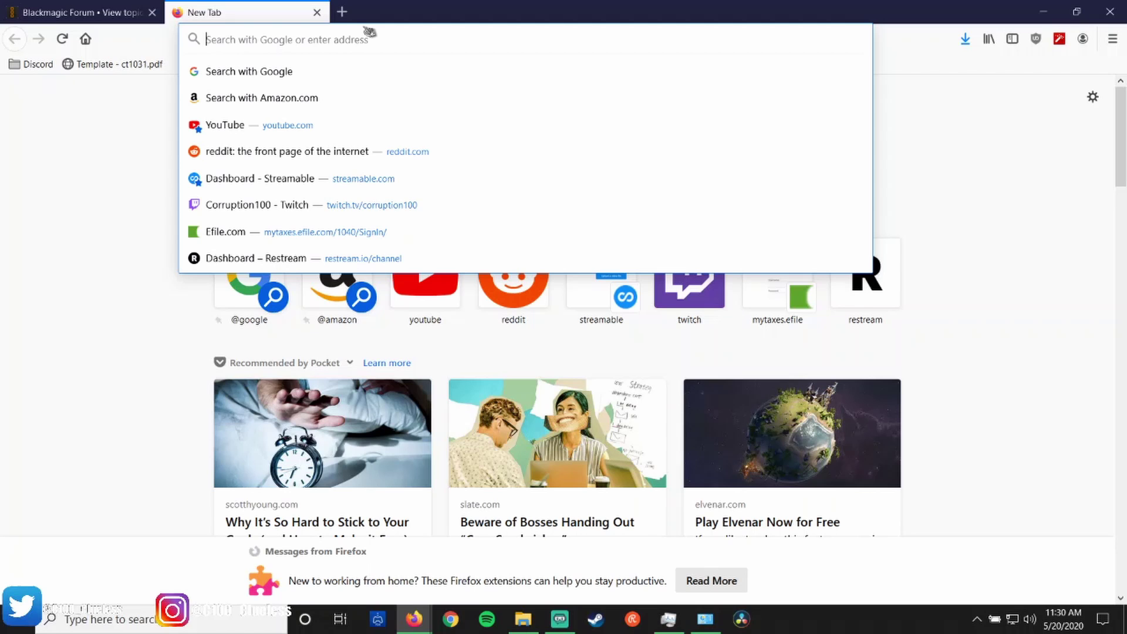
- Search the web for "davinci resolve 16" and show the download options on Blackmagic Design's DaVinci Resolve 16 page
text(da)
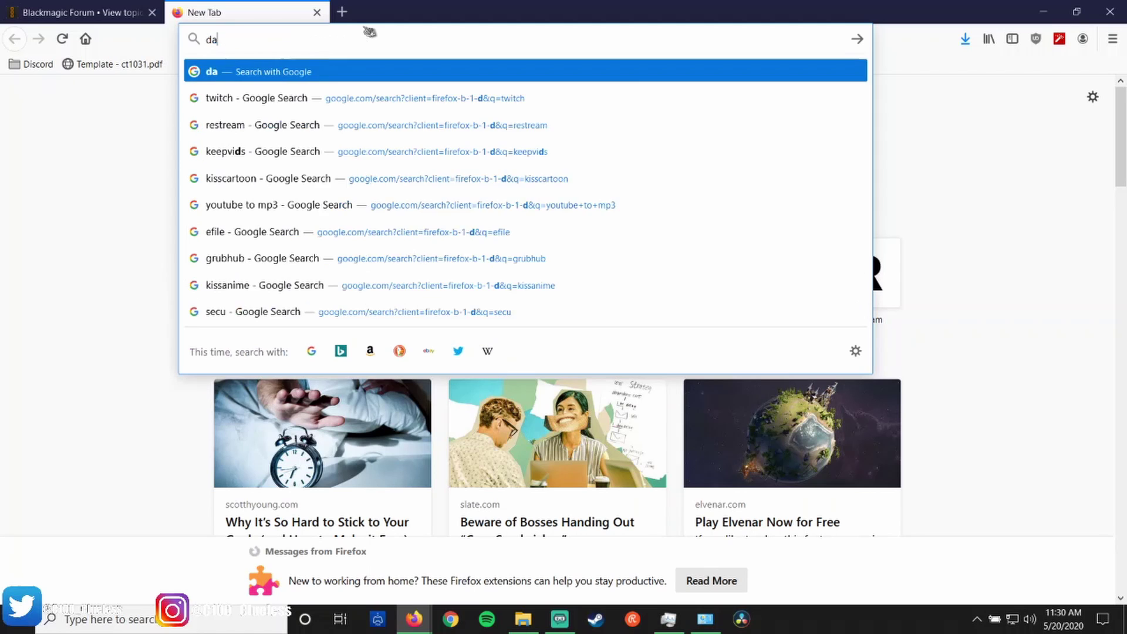
text(vinci resolve 16)
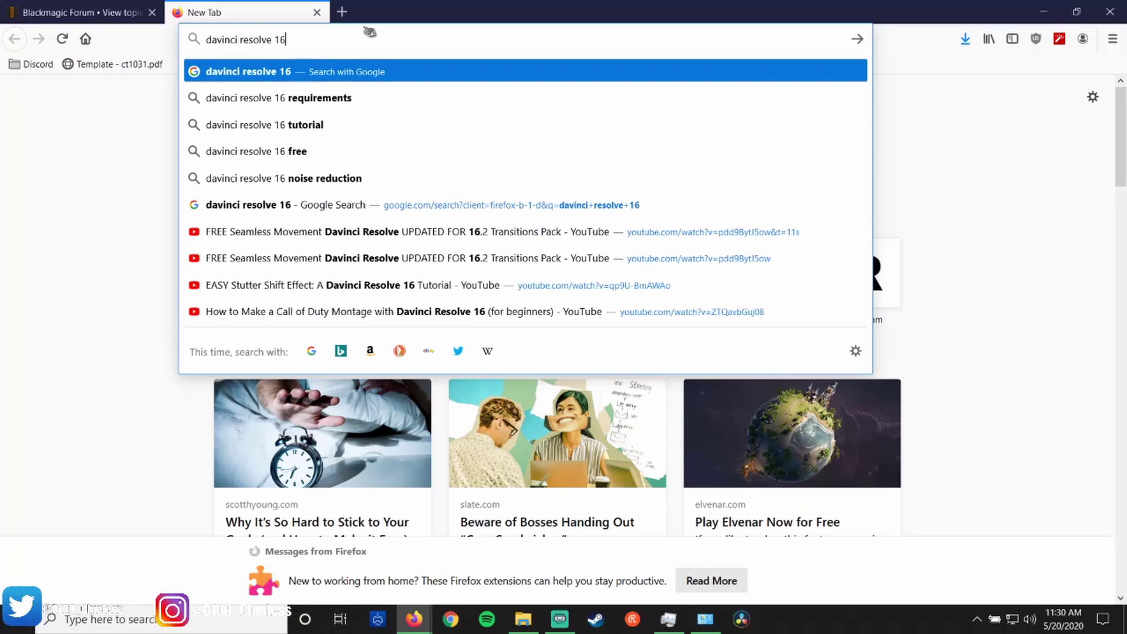
key(Return)
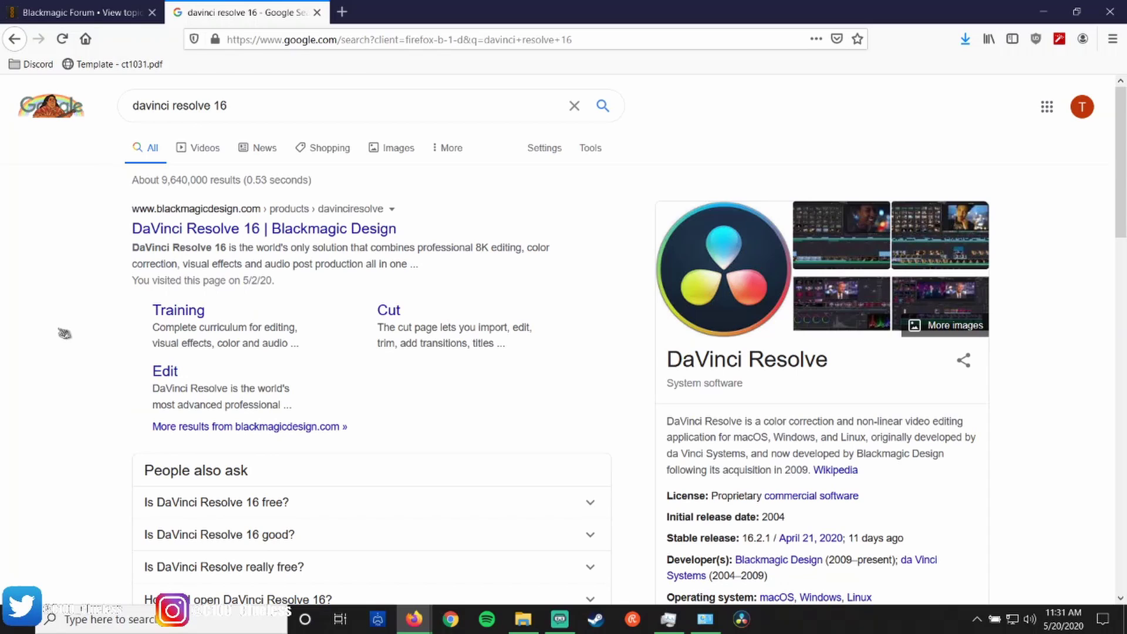
click(201, 231)
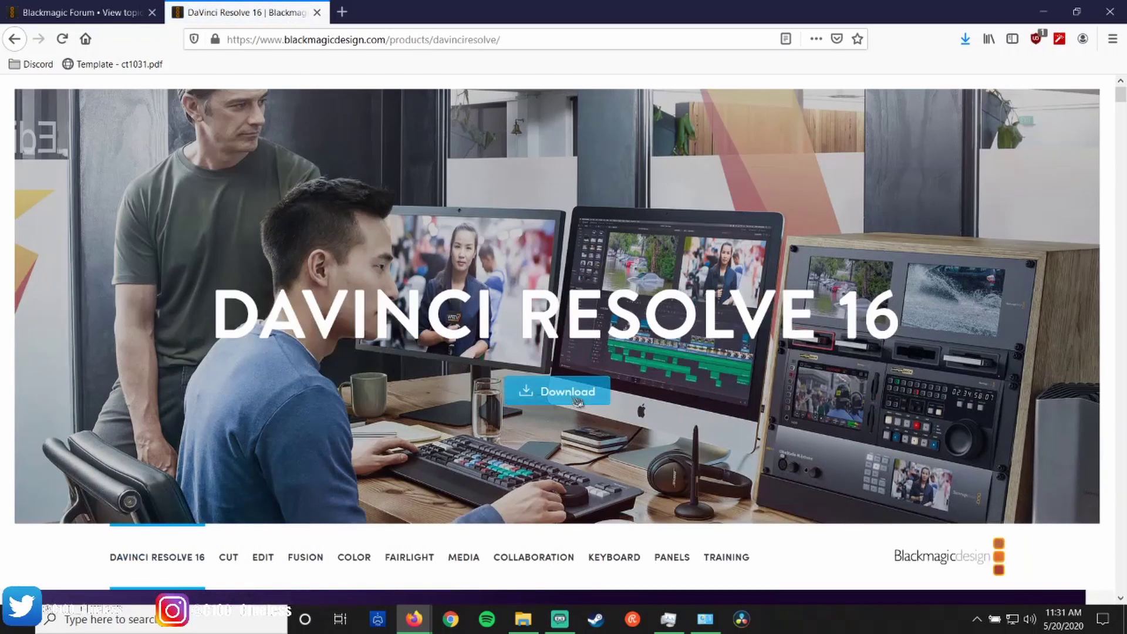
click(575, 400)
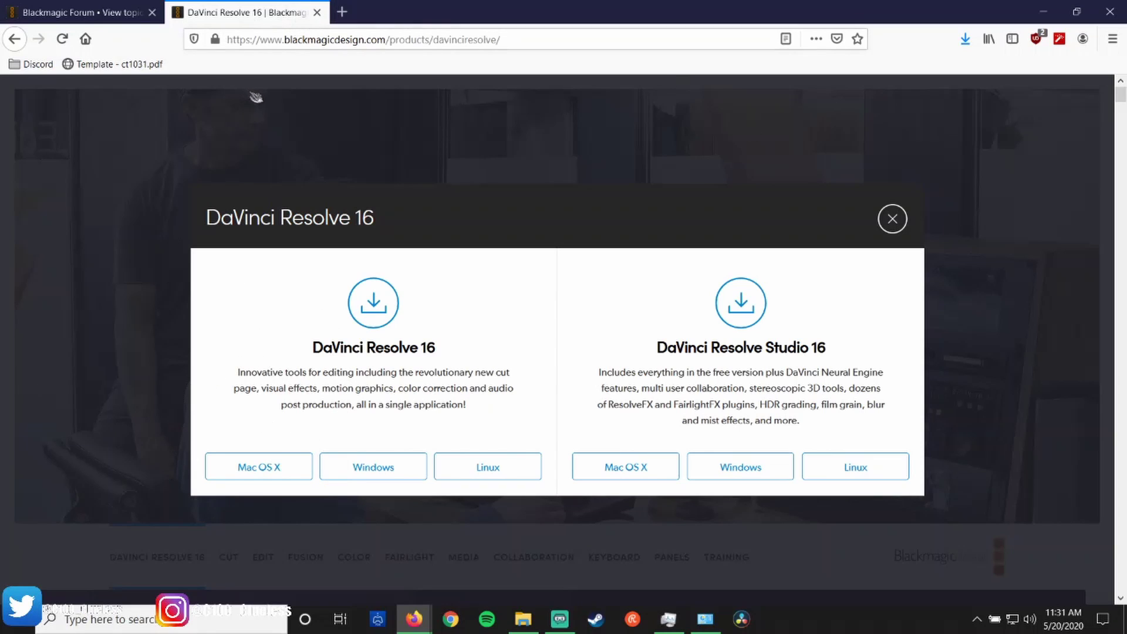
- Open YouTube in a new tab and search for "free davinci resolve transitions"
key(ctrl+t)
click(418, 257)
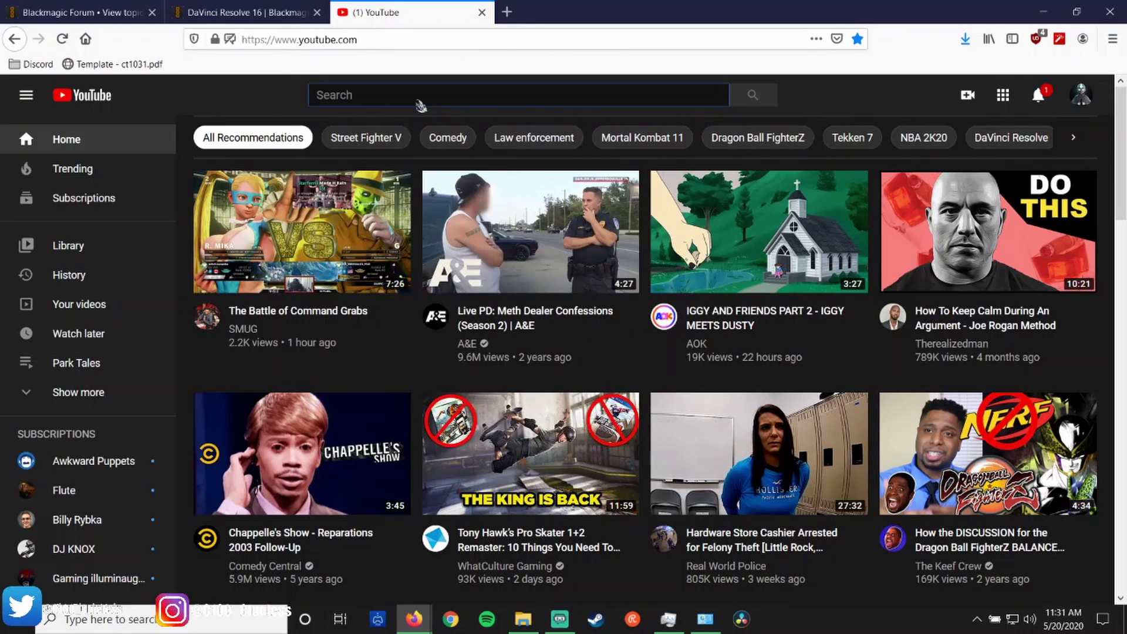
text(f)
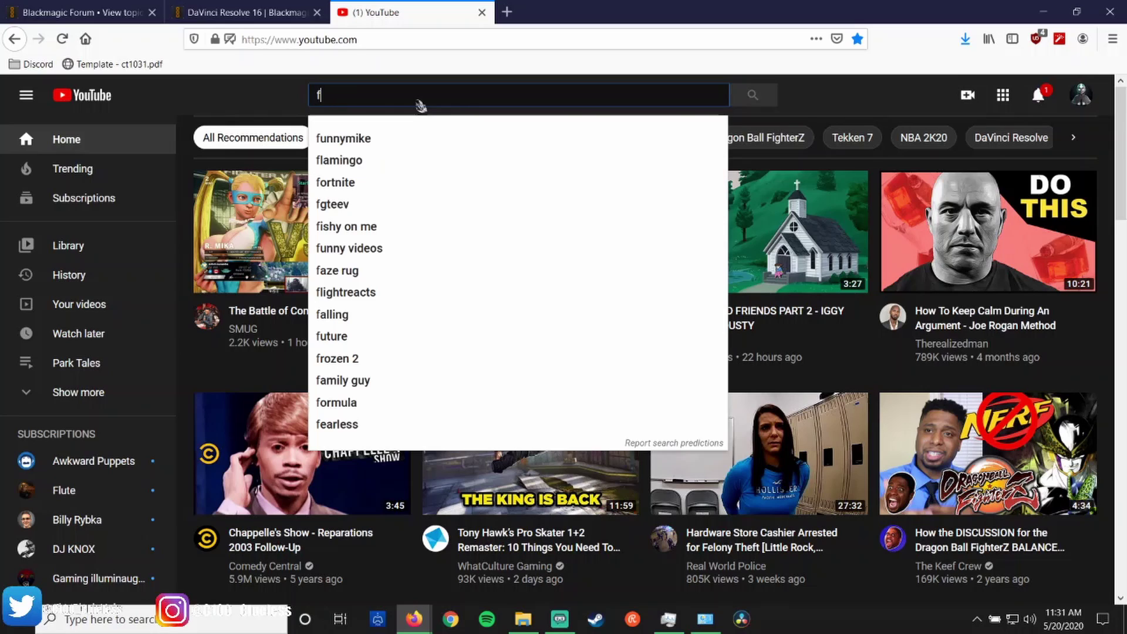
text(ree davinci re)
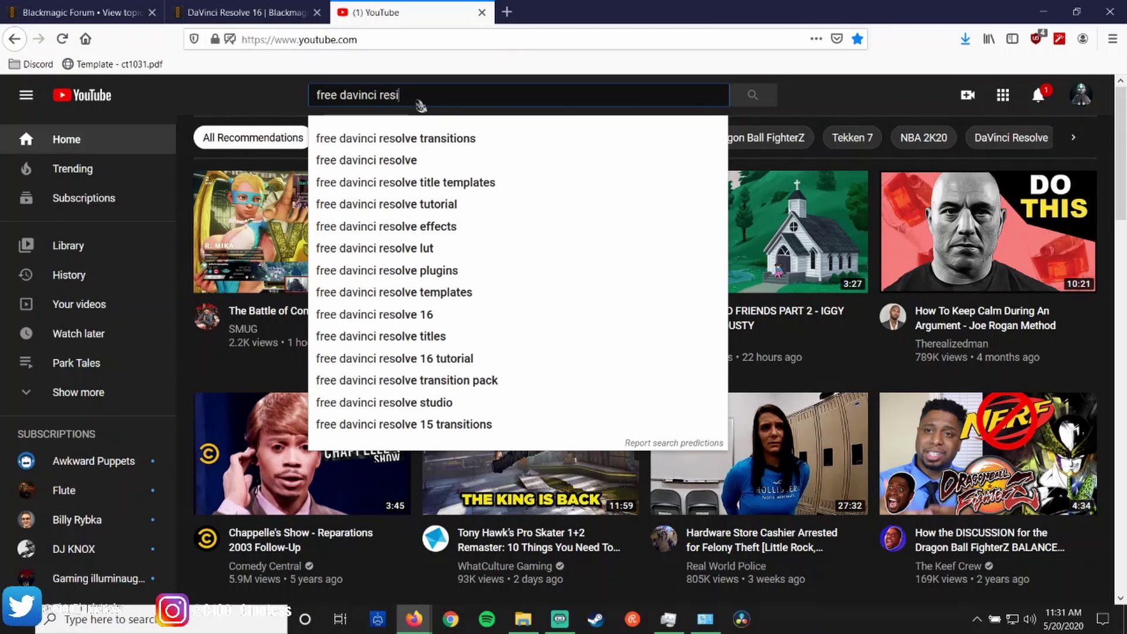
text(si)
key(BackSpace)
key(Down)
key(Return)
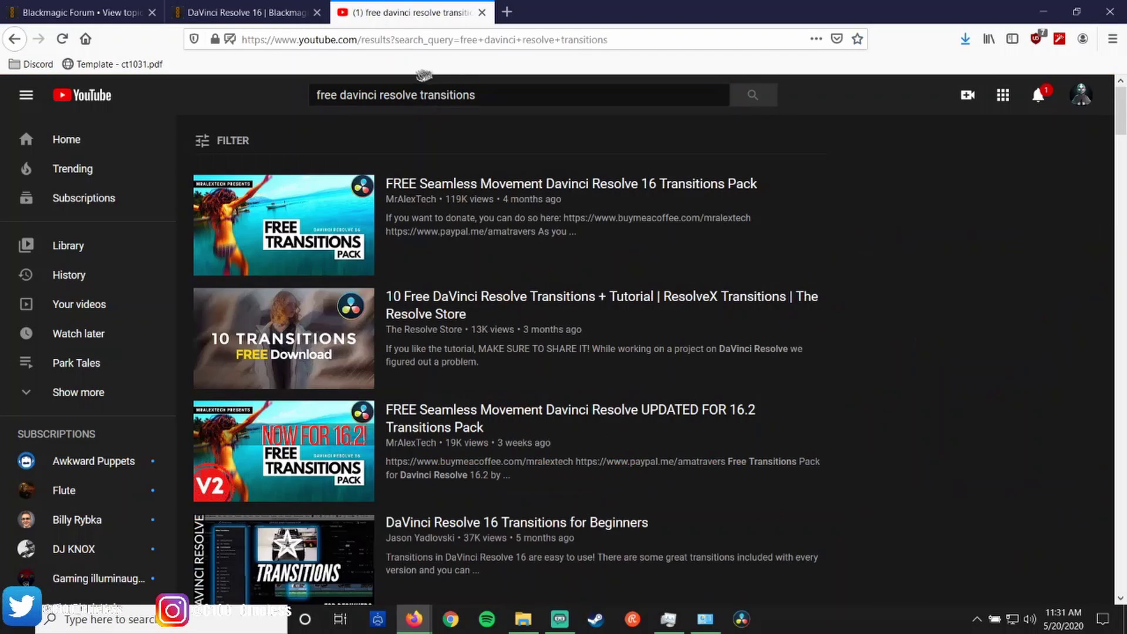
- Open the "10 Free DaVinci Resolve Transitions + Tutorial" video and look through its full description for the free pack's link
click(321, 313)
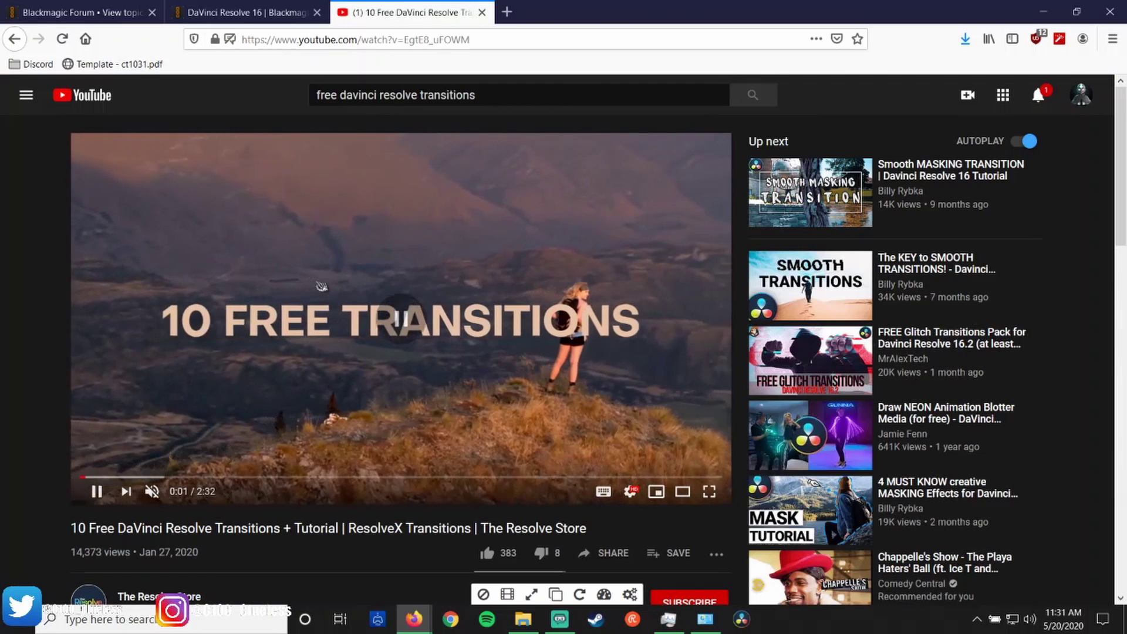
scroll(106, 364, down, 6)
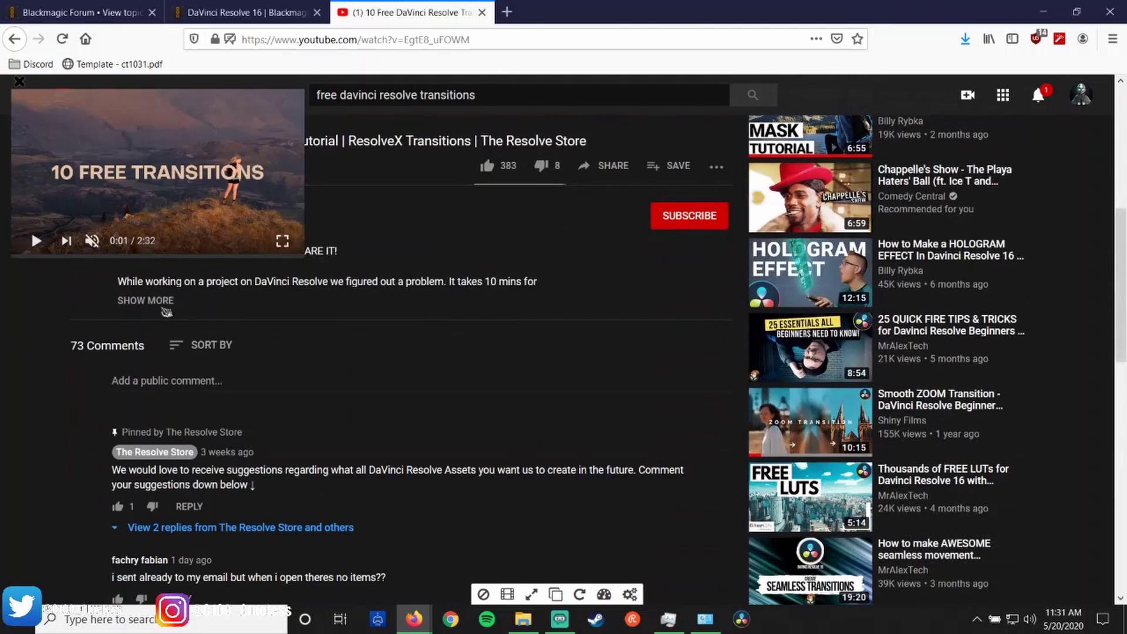
click(165, 307)
scroll(176, 434, up, 2)
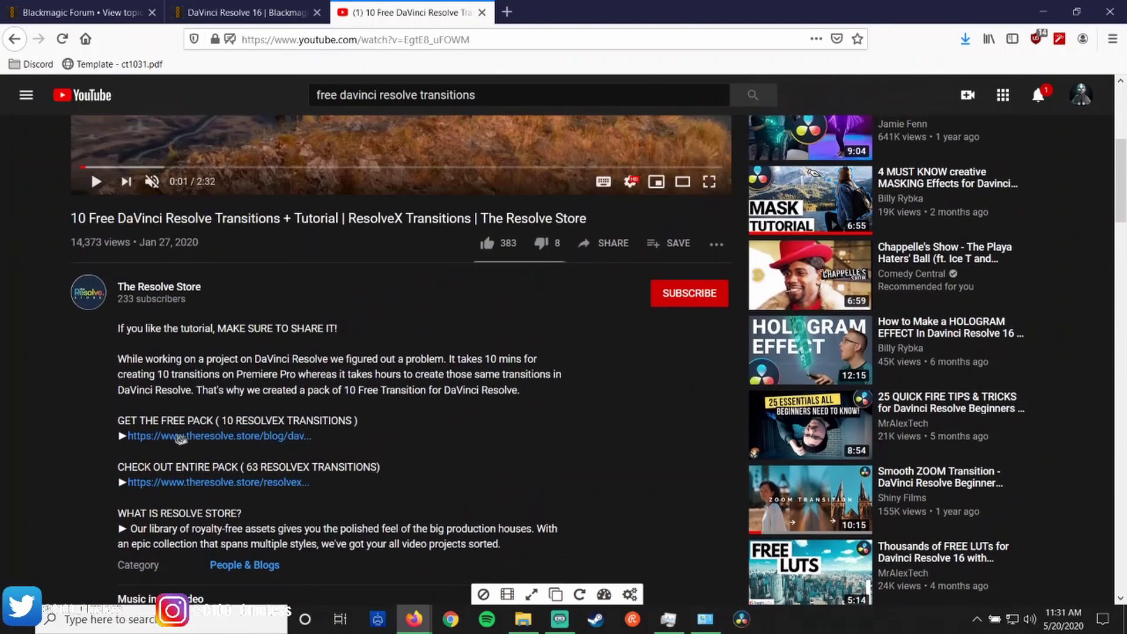
scroll(135, 434, up, 5)
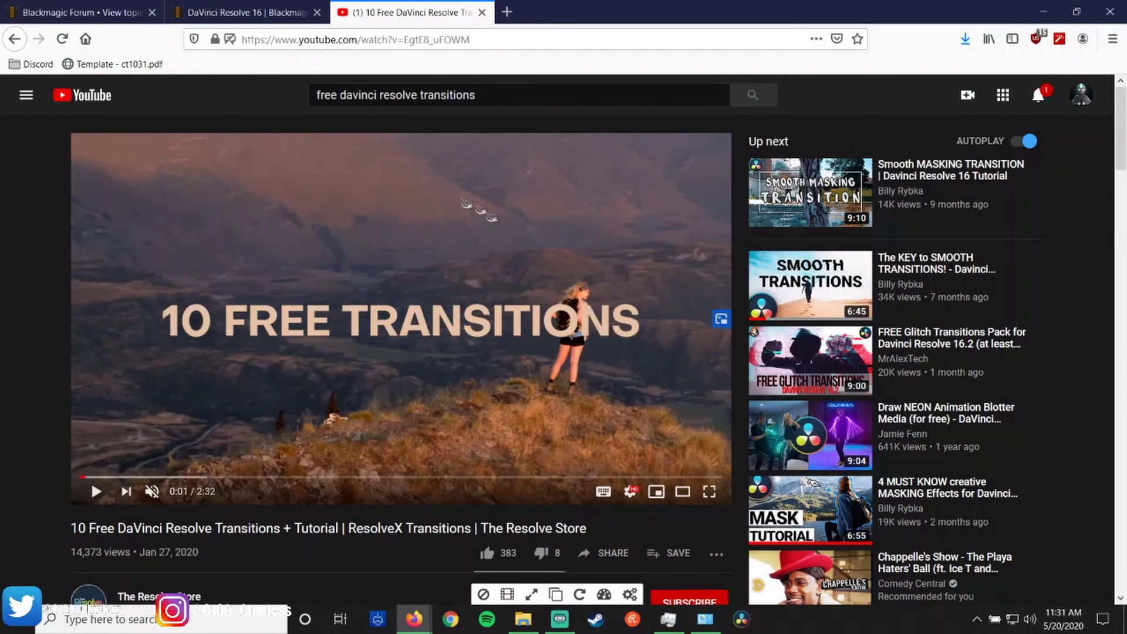
- Return to the results, open the Seamless Movement transitions pack video updated for 16.2, and examine its full description for download links
click(27, 37)
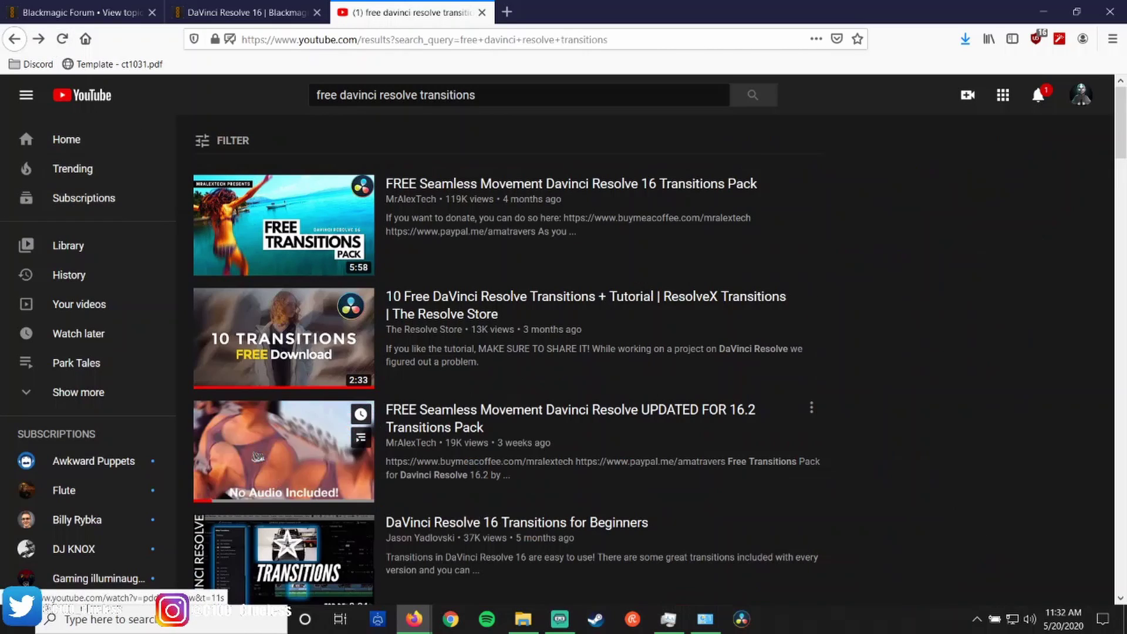
click(263, 451)
click(257, 304)
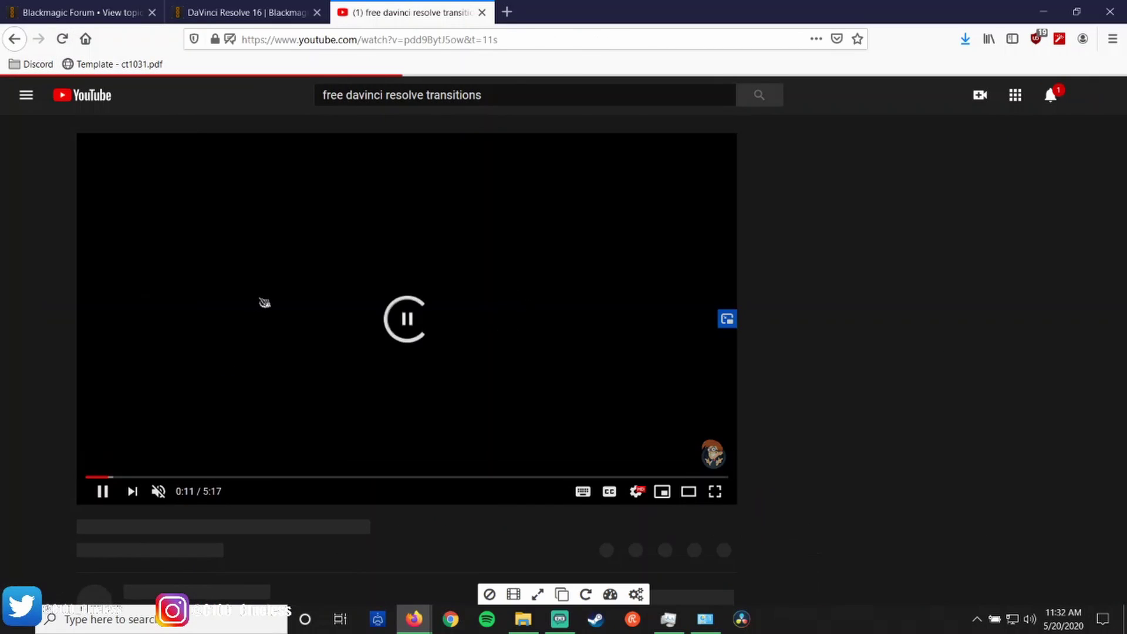
scroll(132, 512, down, 6)
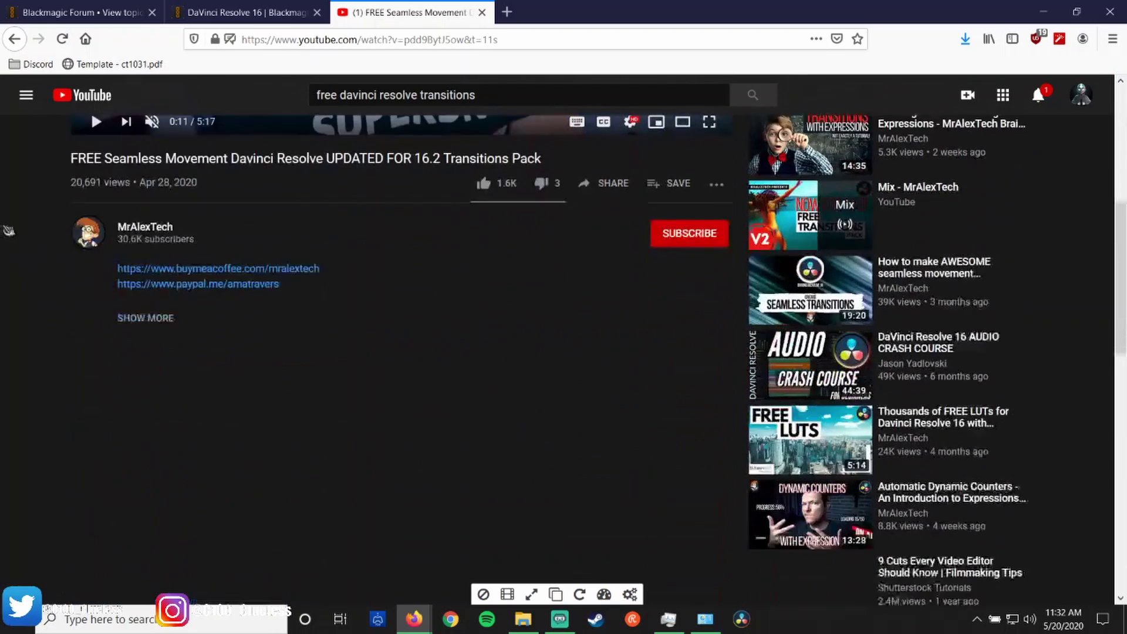
scroll(132, 512, up, 2)
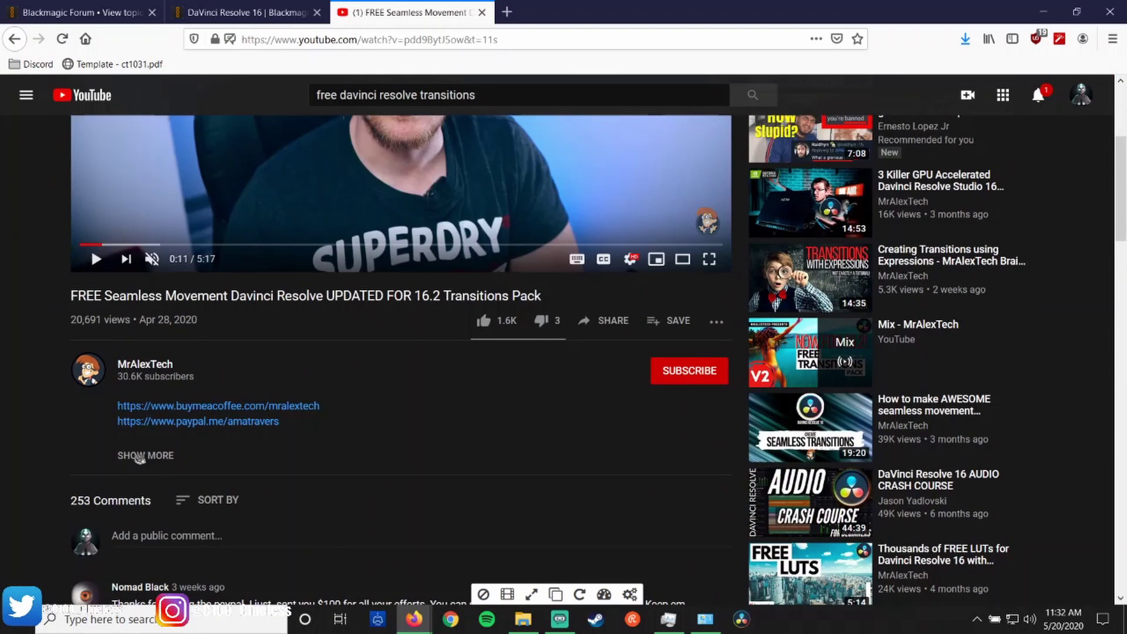
click(146, 455)
scroll(184, 442, down, 3)
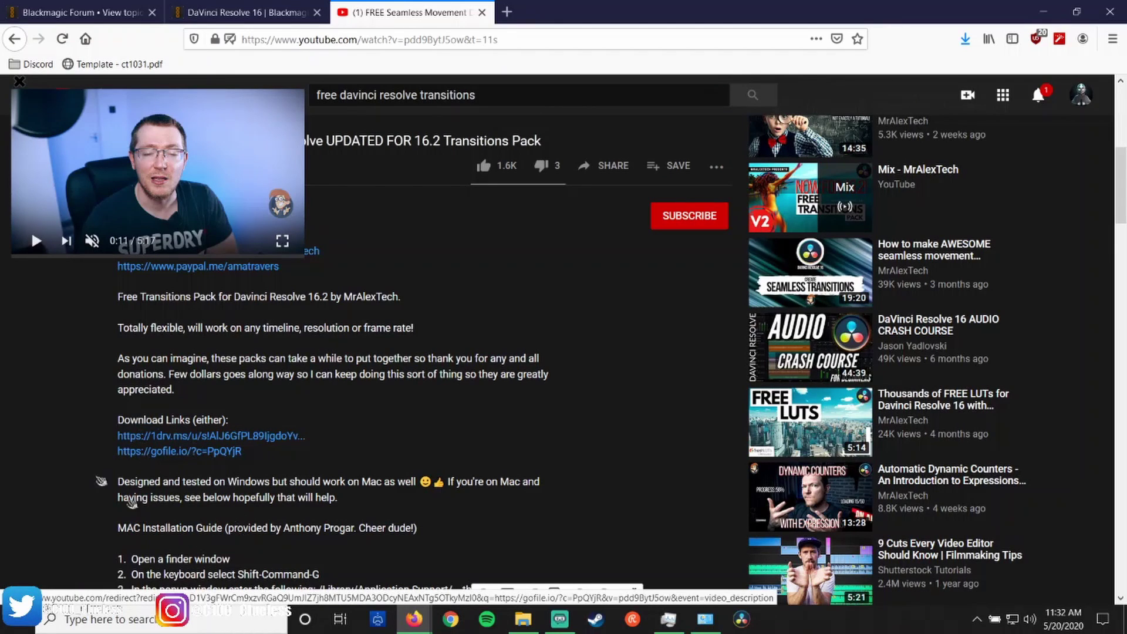
scroll(279, 401, up, 6)
scroll(90, 470, down, 1)
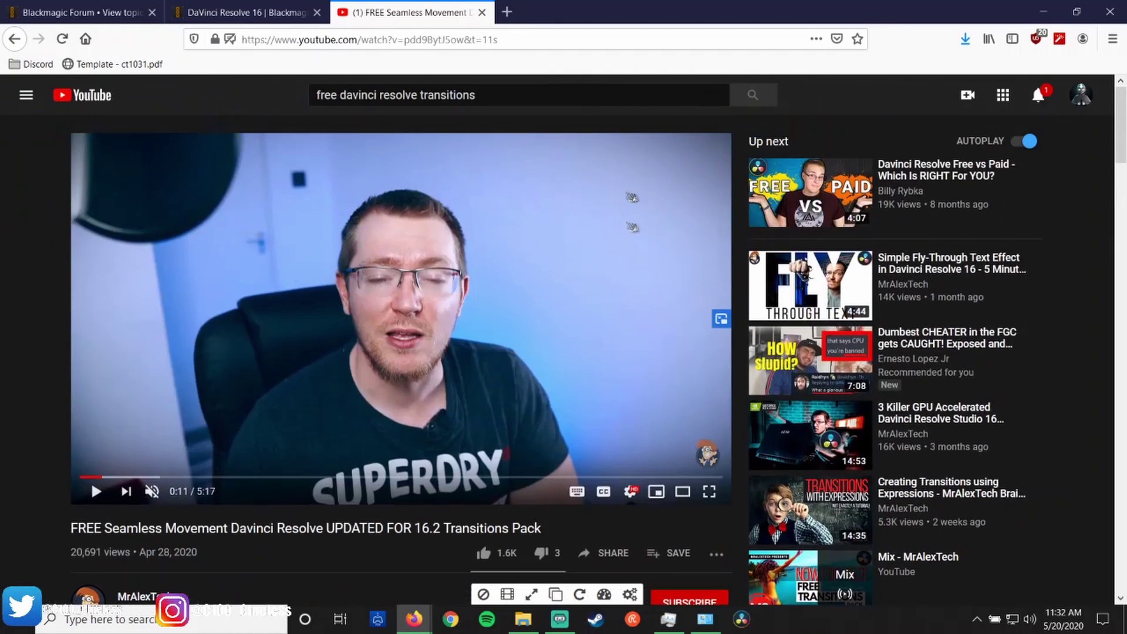
scroll(264, 310, down, 2)
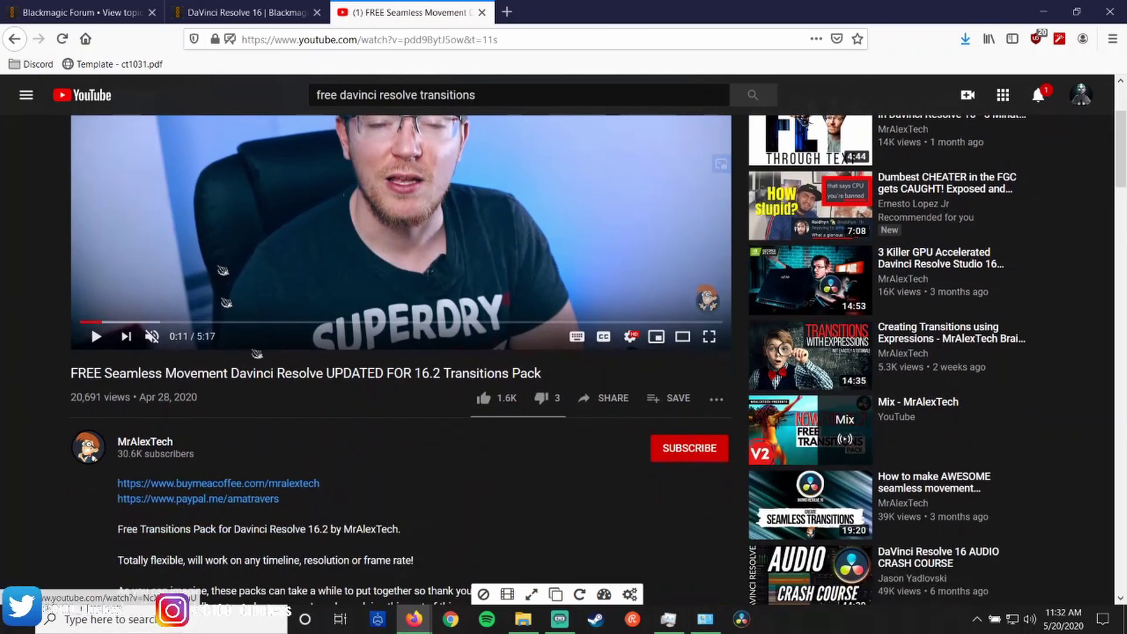
scroll(735, 270, up, 3)
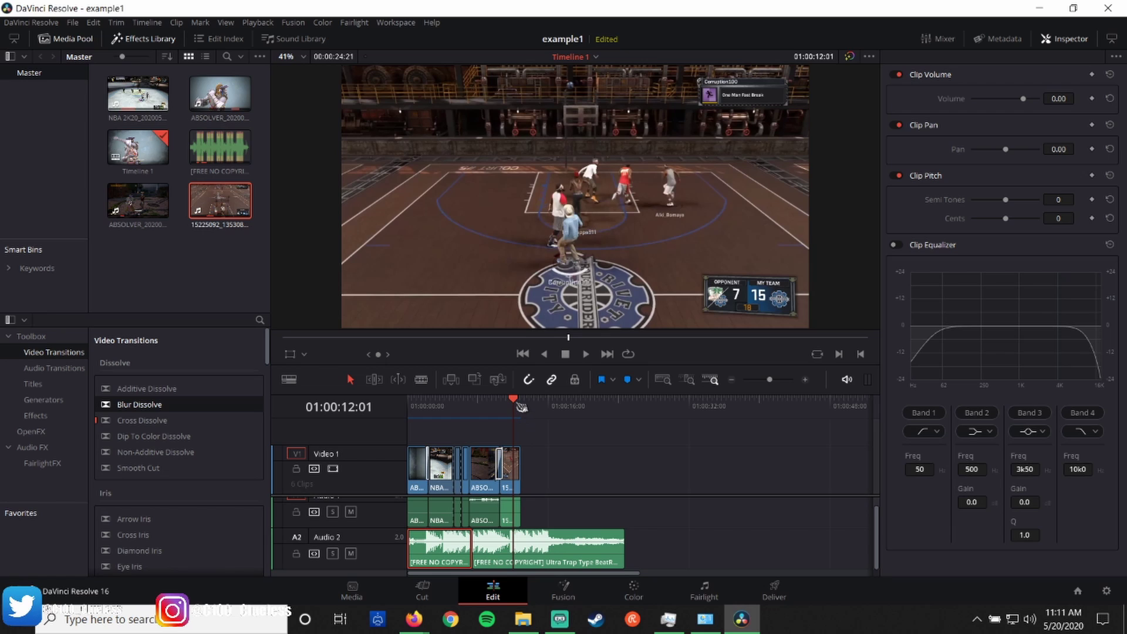
- Switch to DaVinci Resolve, move the playhead to 01:00:16:12, and view the importable media files in the "old files" folder
drag(521, 407, 556, 405)
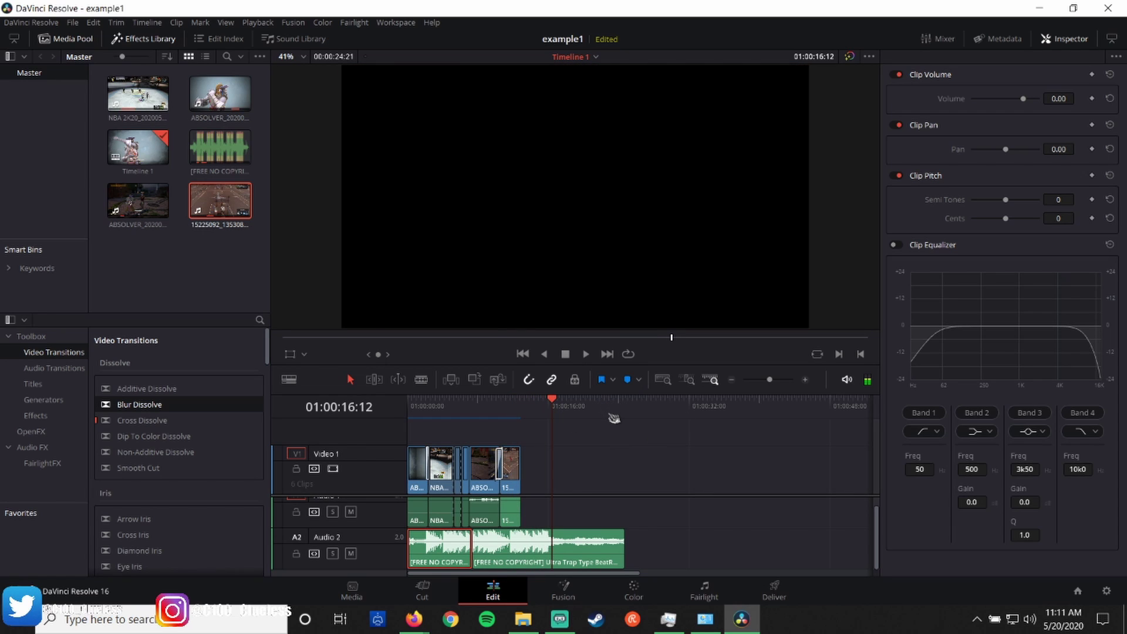
right_click(160, 280)
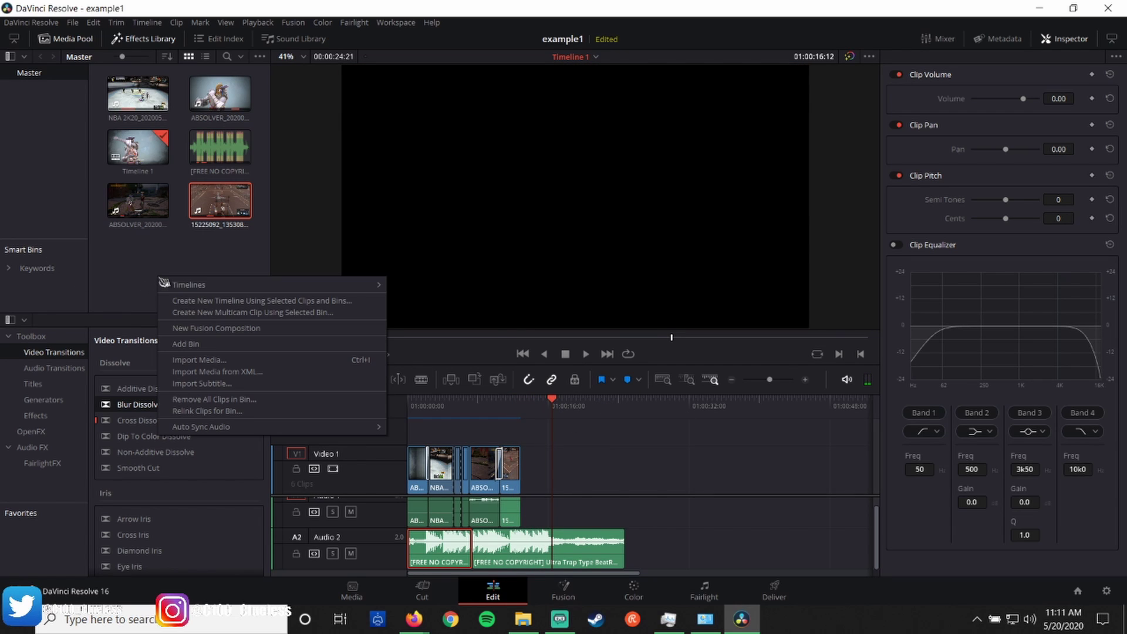
click(208, 360)
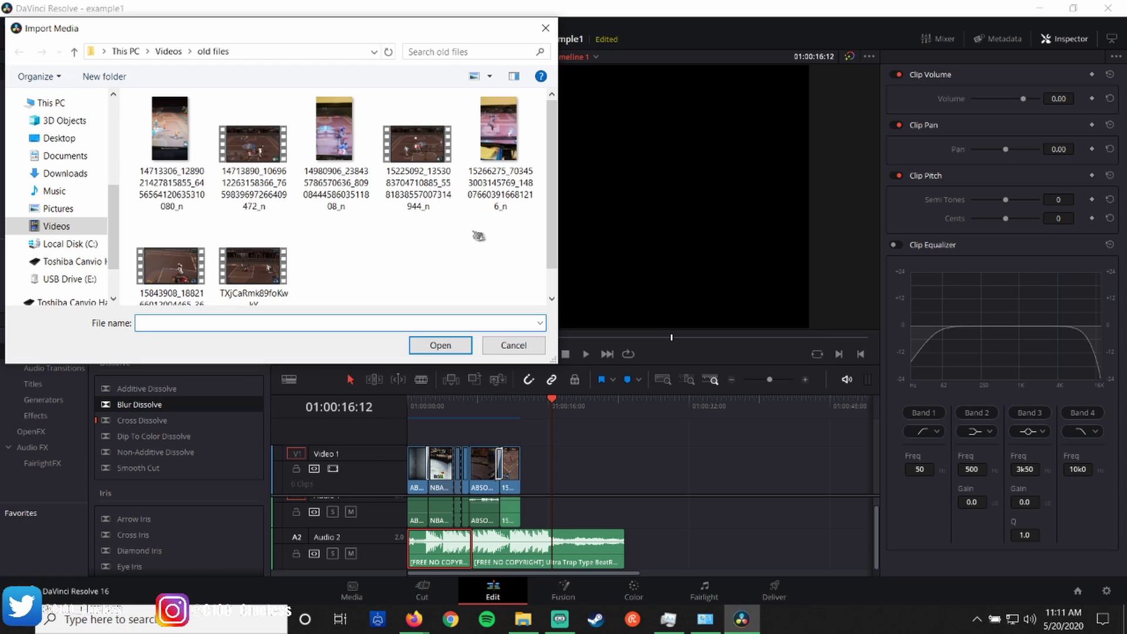
click(514, 345)
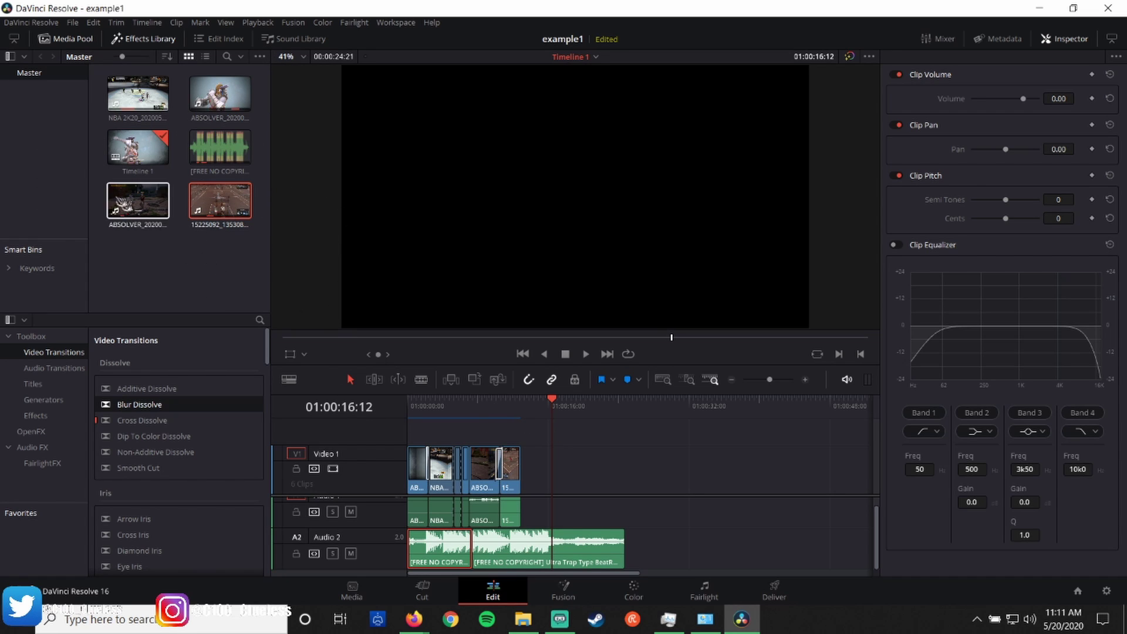
- Select all clips on the timeline and review their optimized media and render cache options
click(583, 487)
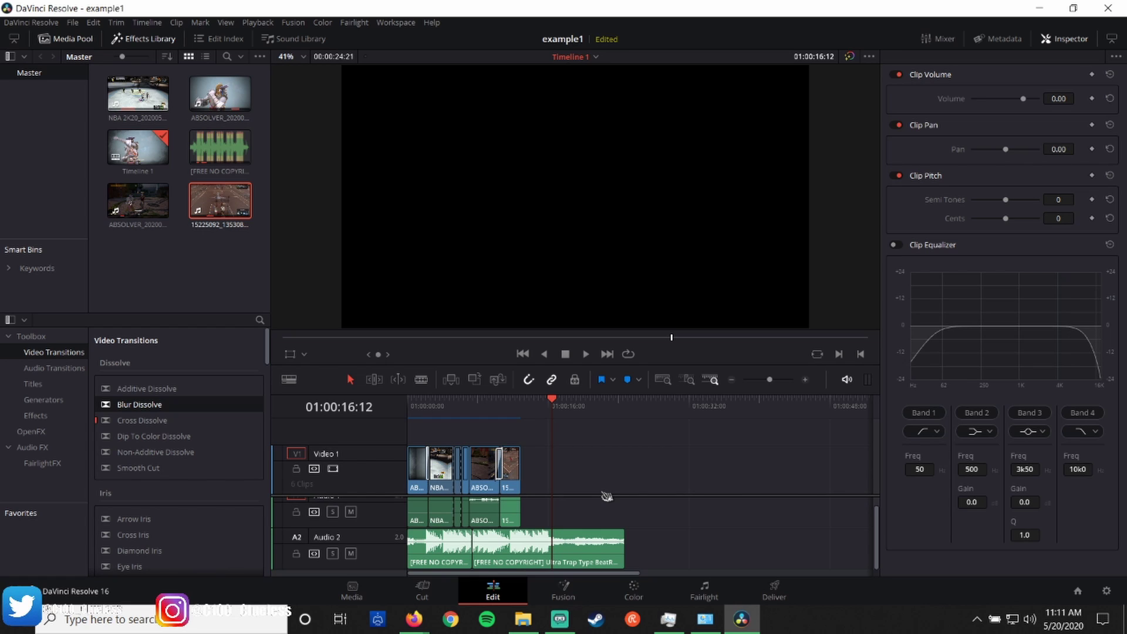
key(ctrl+a)
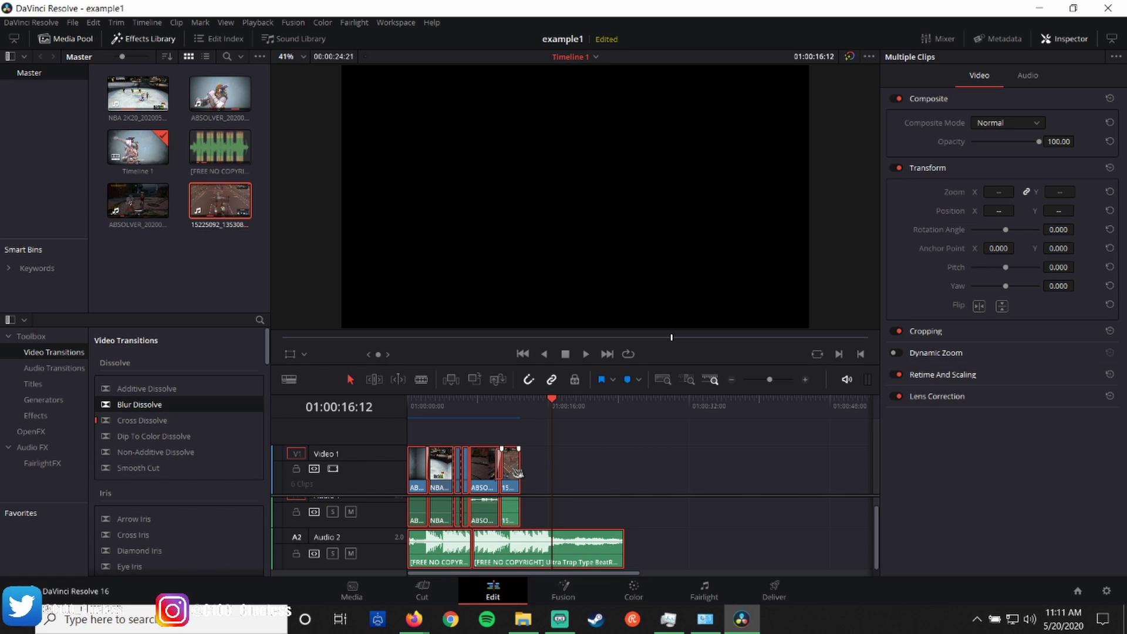
right_click(478, 469)
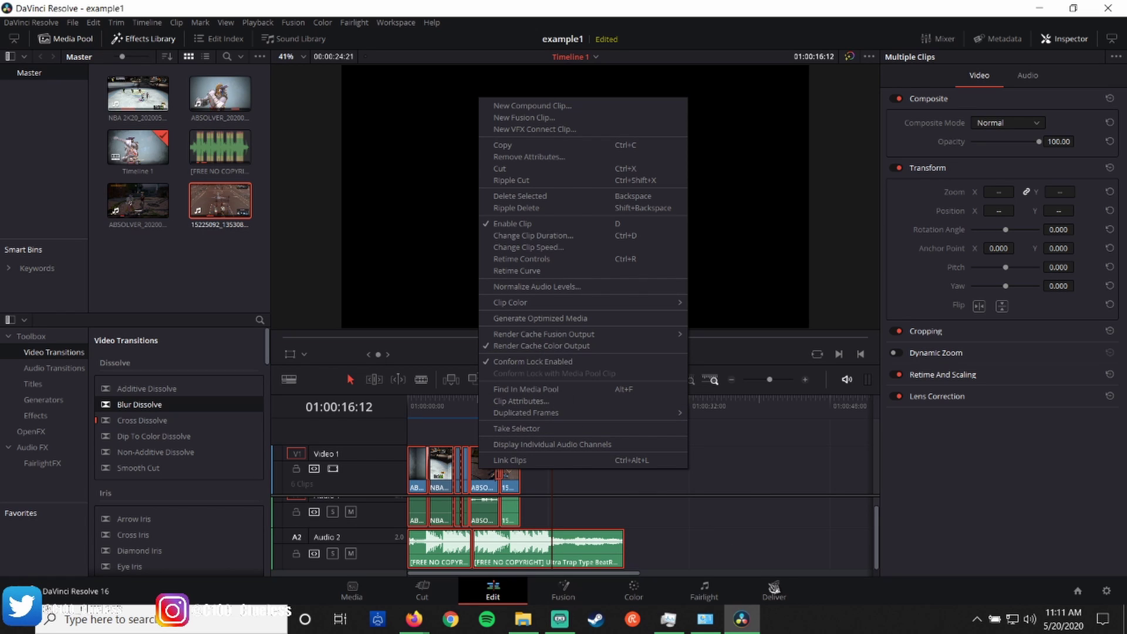
click(748, 527)
- Review the available Render Cache modes for playback
click(259, 22)
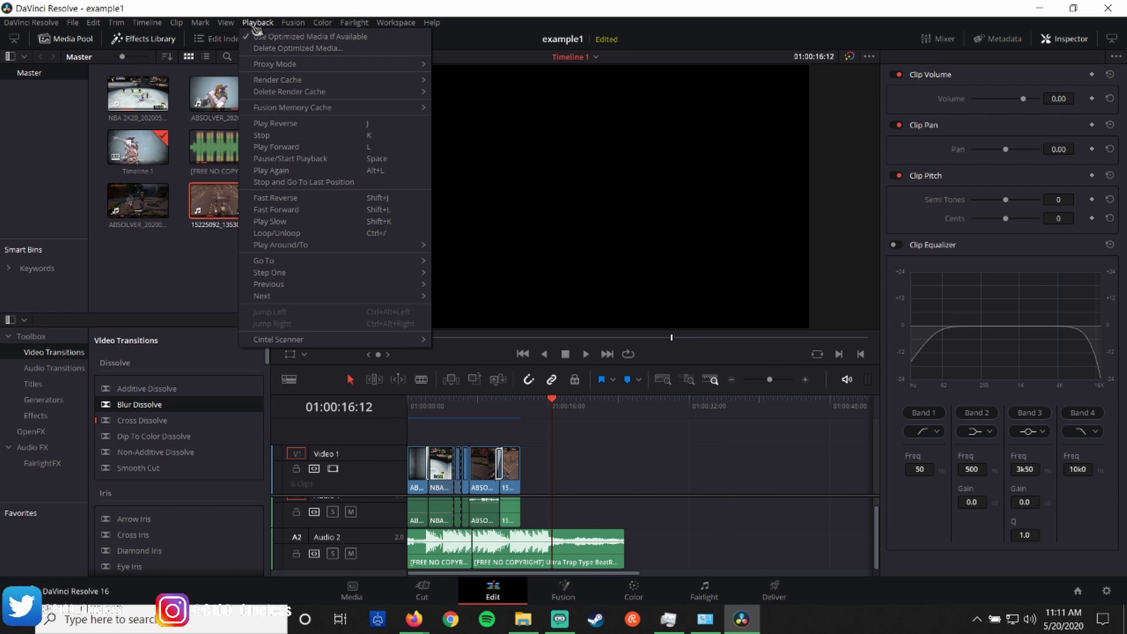
mouse_move(271, 82)
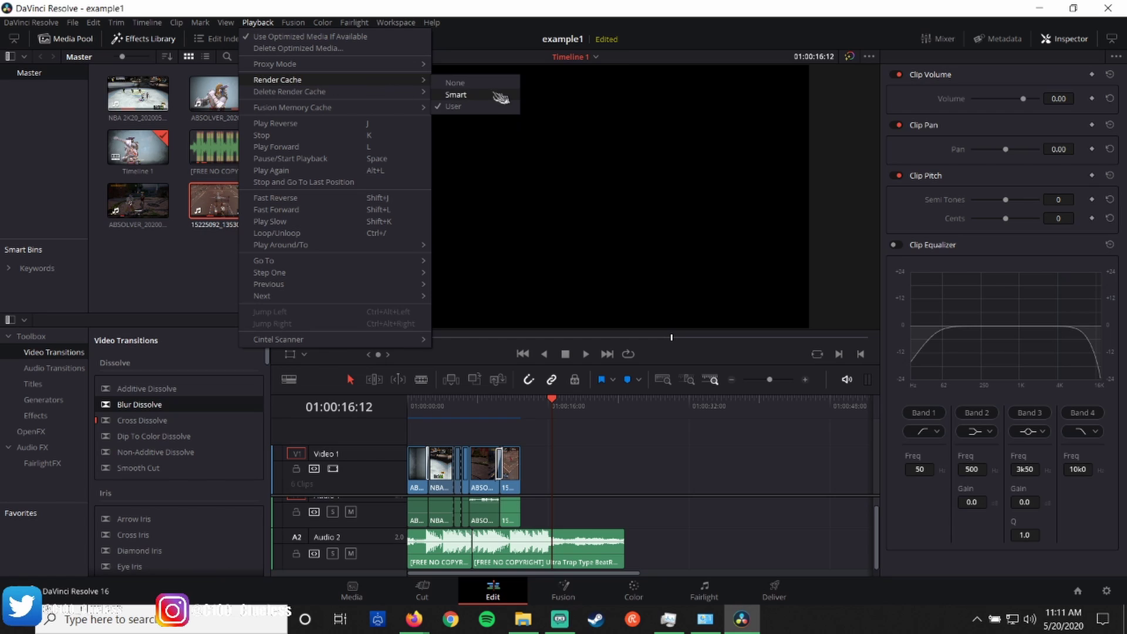
click(696, 507)
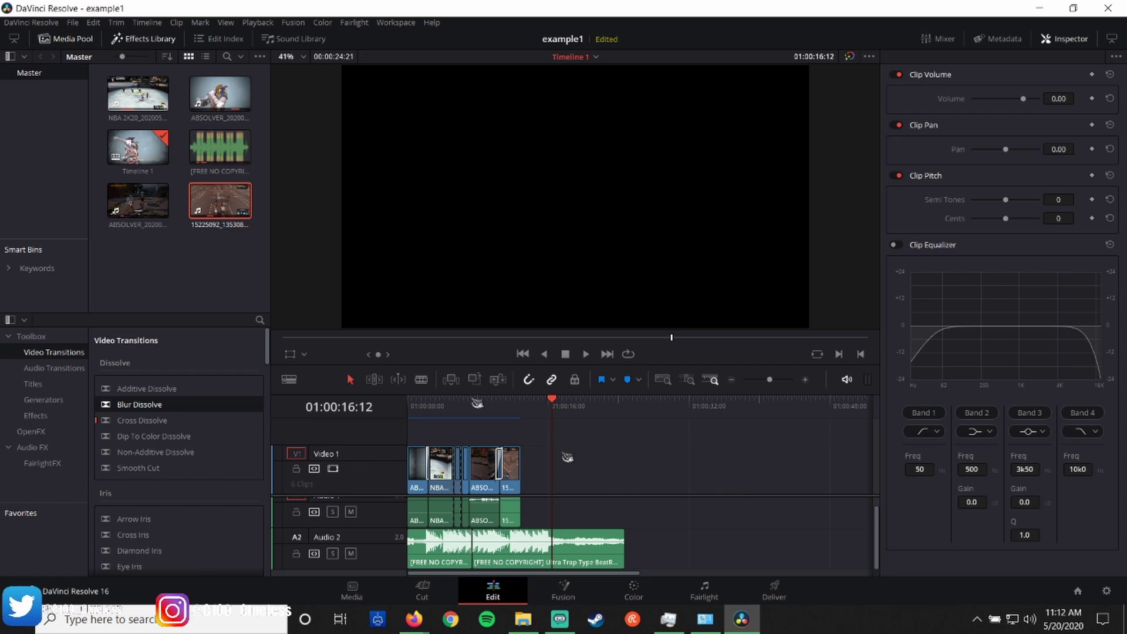
- Add the basketball clip starting with 15225092 from the media pool to Video 1, leaving a gap after the existing clips
drag(218, 198, 699, 492)
click(672, 485)
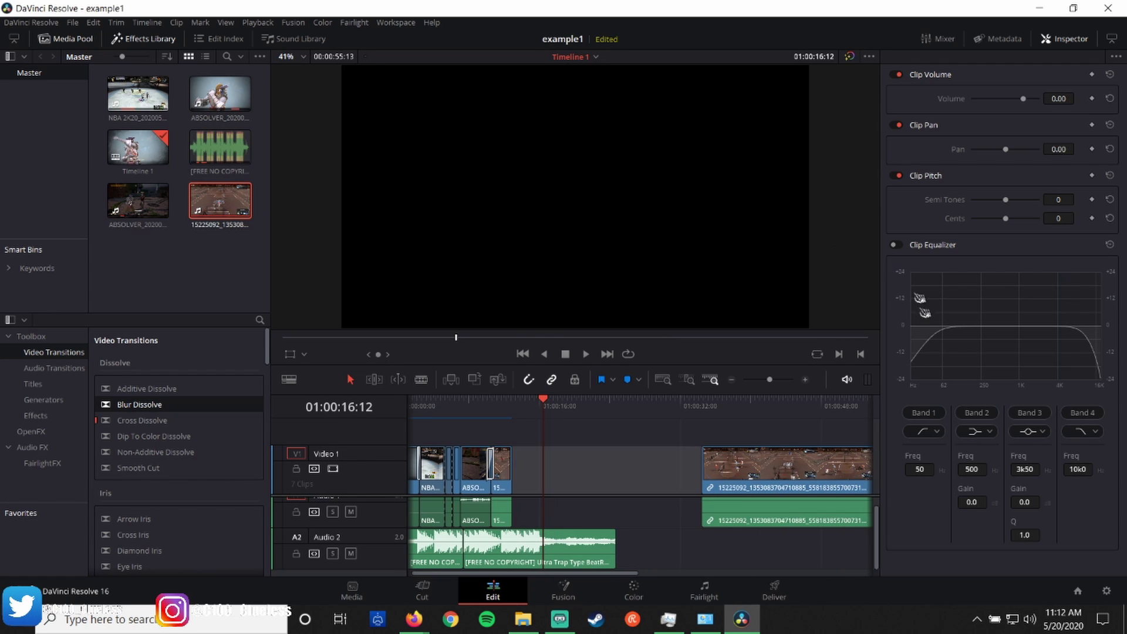
- Select the newly added basketball clip and position the playhead inside it at 01:00:43:20
drag(546, 407, 787, 449)
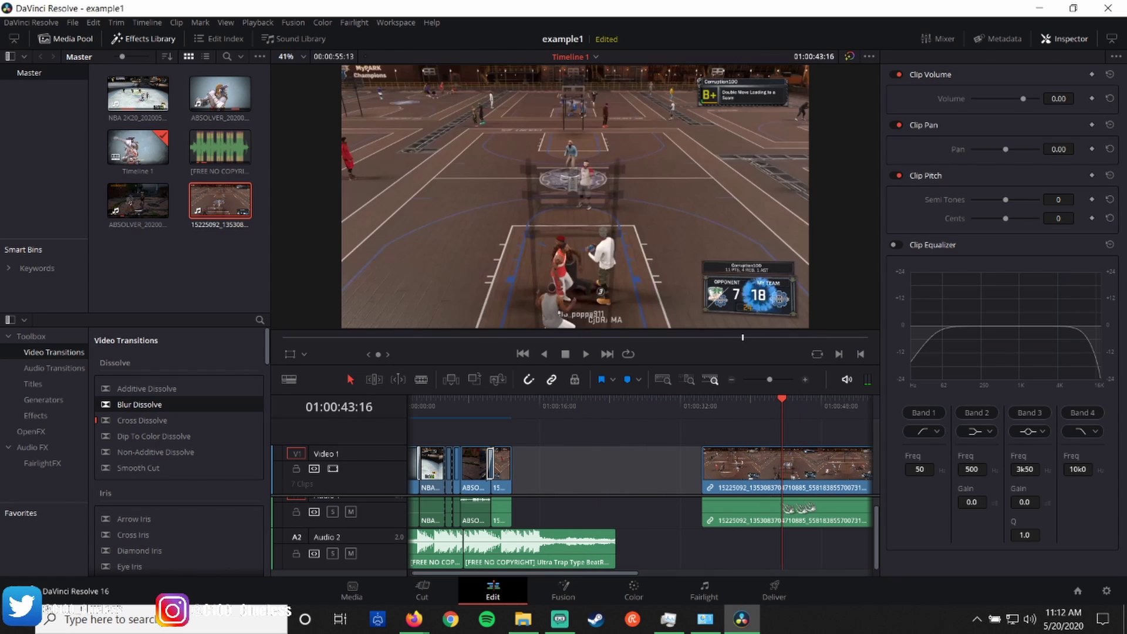
click(775, 469)
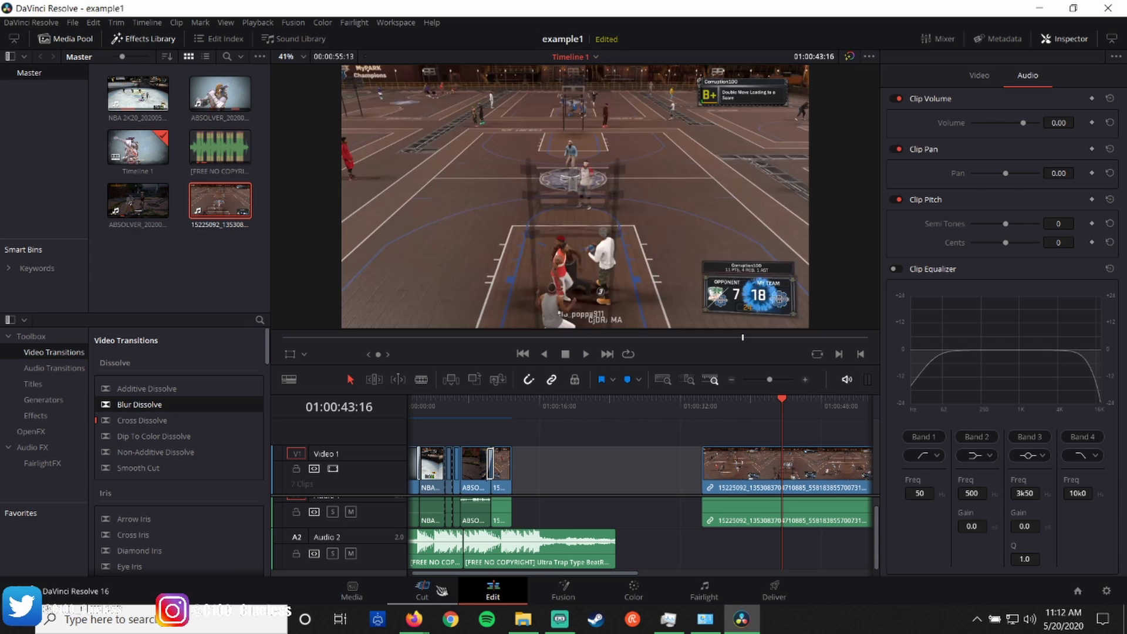
drag(787, 405, 788, 416)
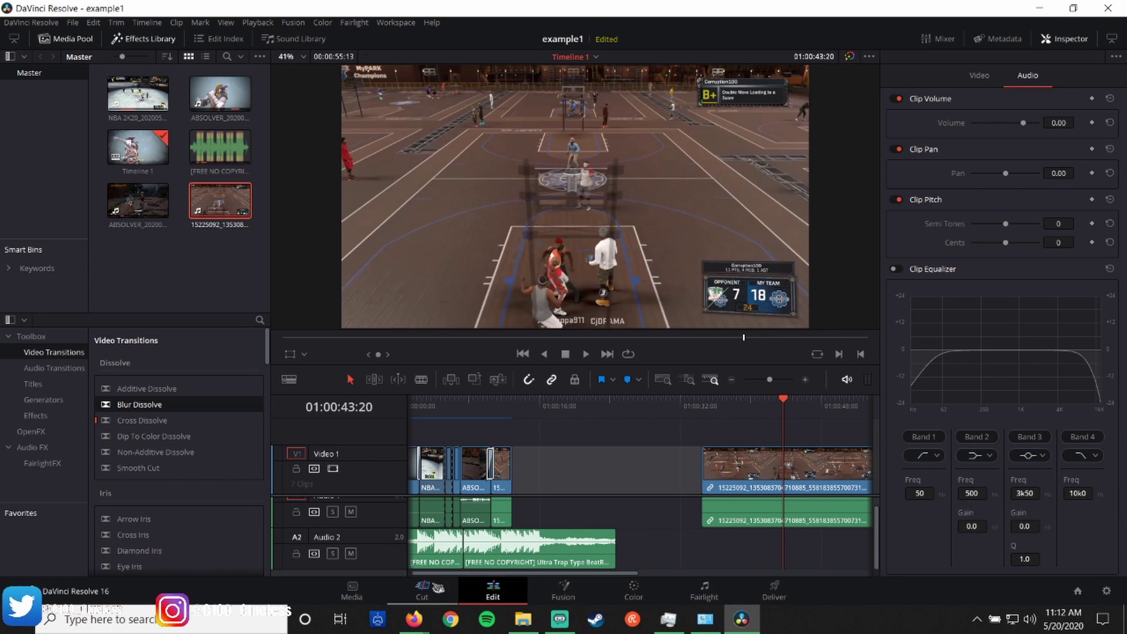
- Split the basketball clip after the gap at the 01:00:43:20 playhead using the Cut page, and return to the Edit page
click(432, 590)
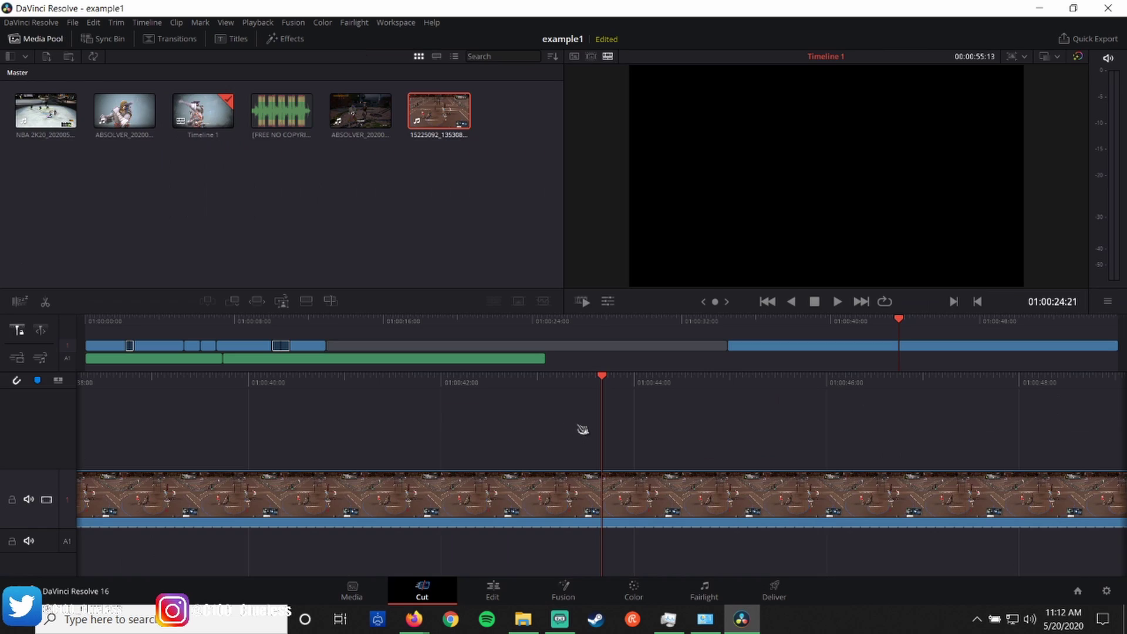
right_click(603, 493)
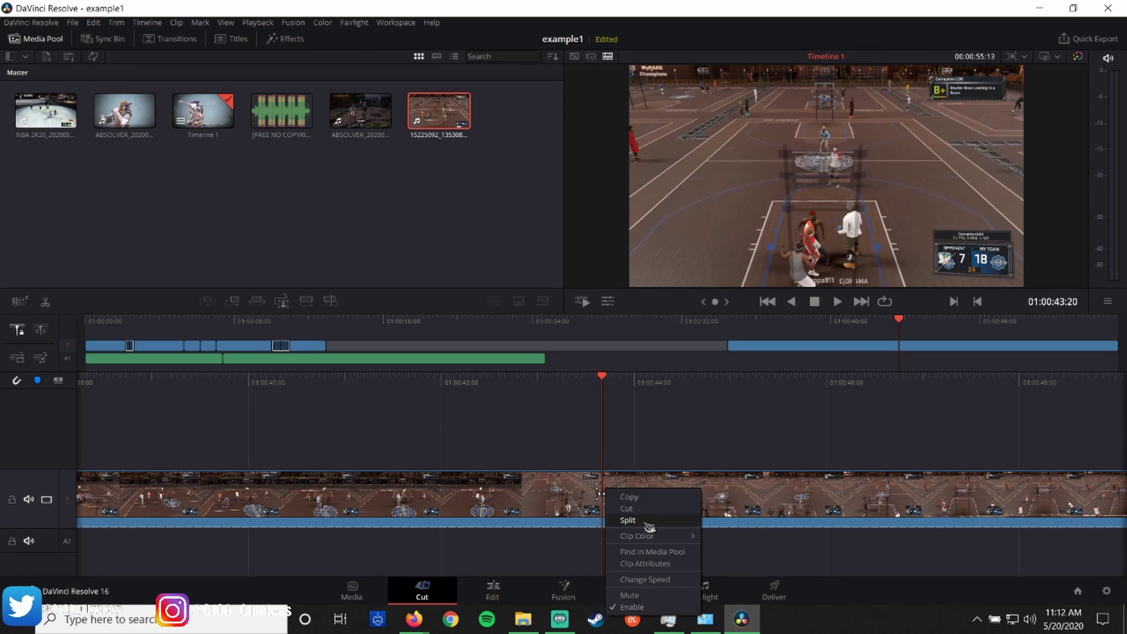
click(628, 520)
click(493, 590)
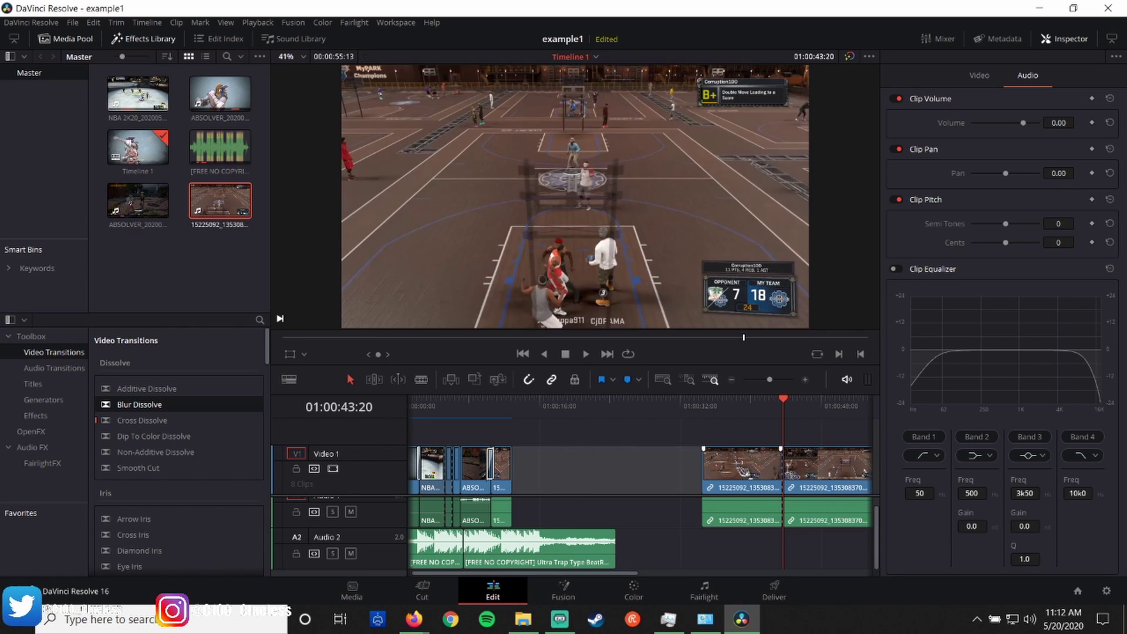
- Delete the first half of the split basketball clip, undo the deletion, and delete that half again
click(745, 472)
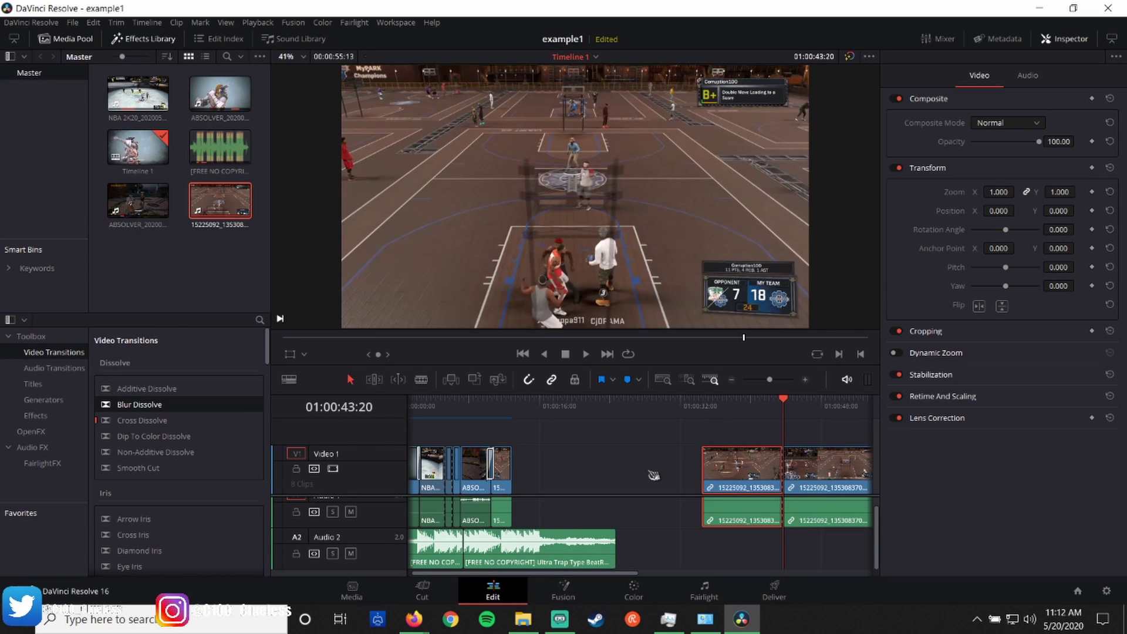
key(Delete)
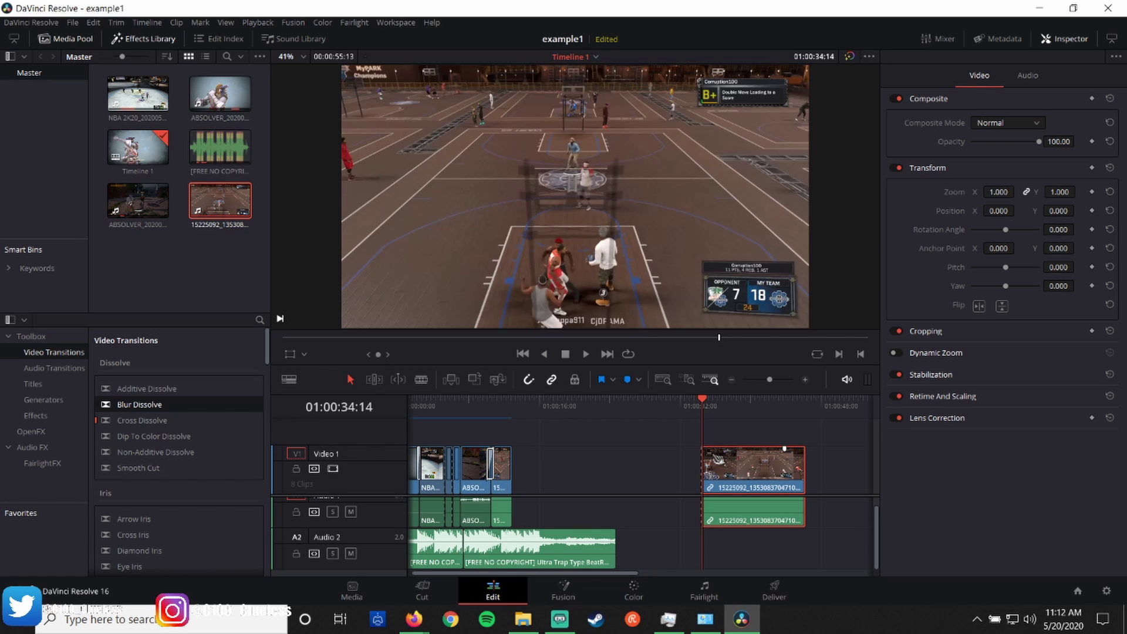
key(ctrl+z)
click(743, 469)
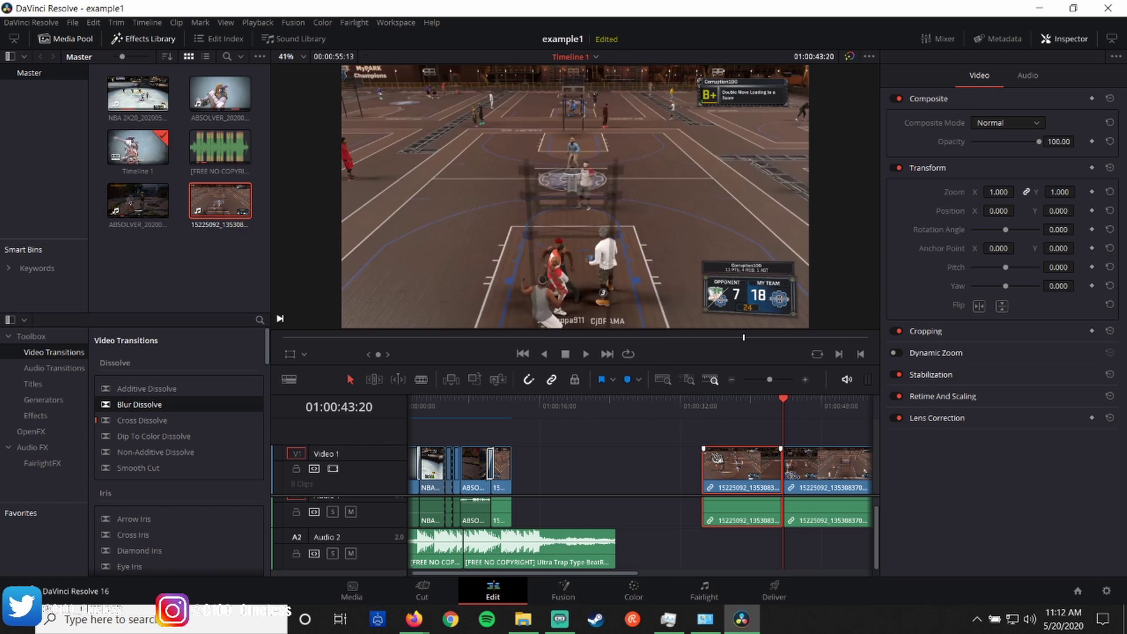
key(Delete)
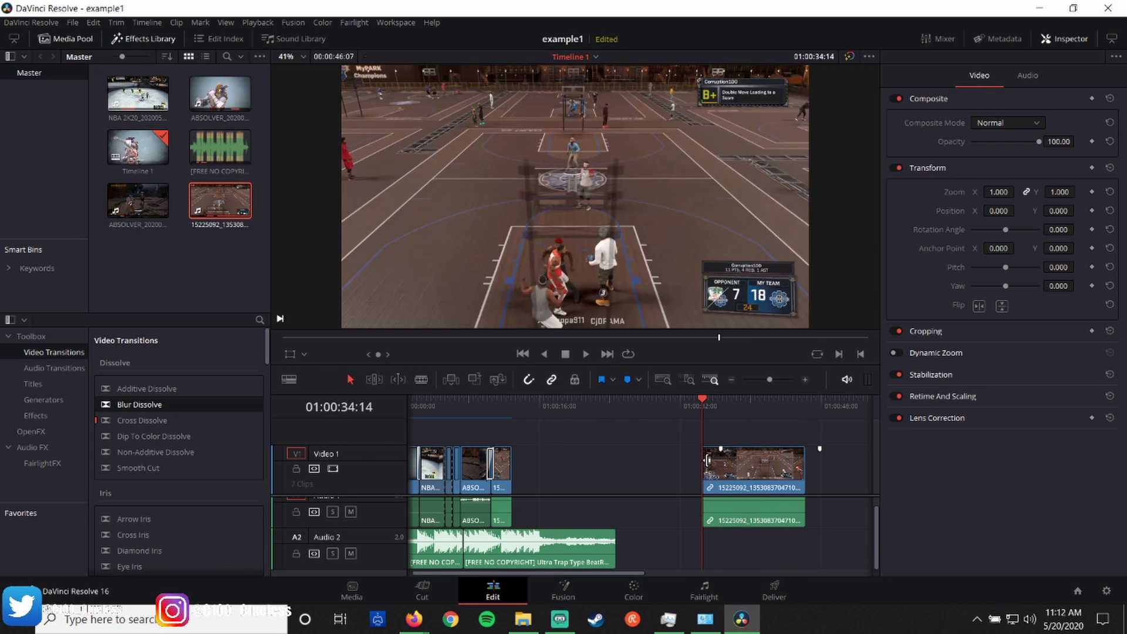
- Extend the start of the remaining basketball clip to an earlier point, and undo the extension
drag(684, 458, 577, 458)
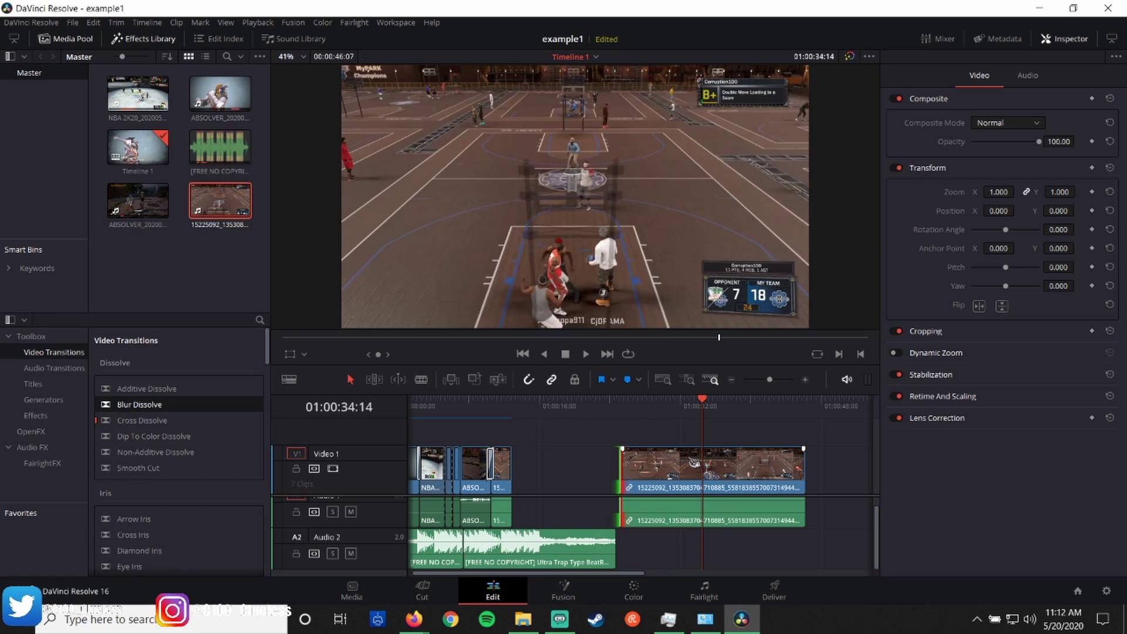
key(ctrl+z)
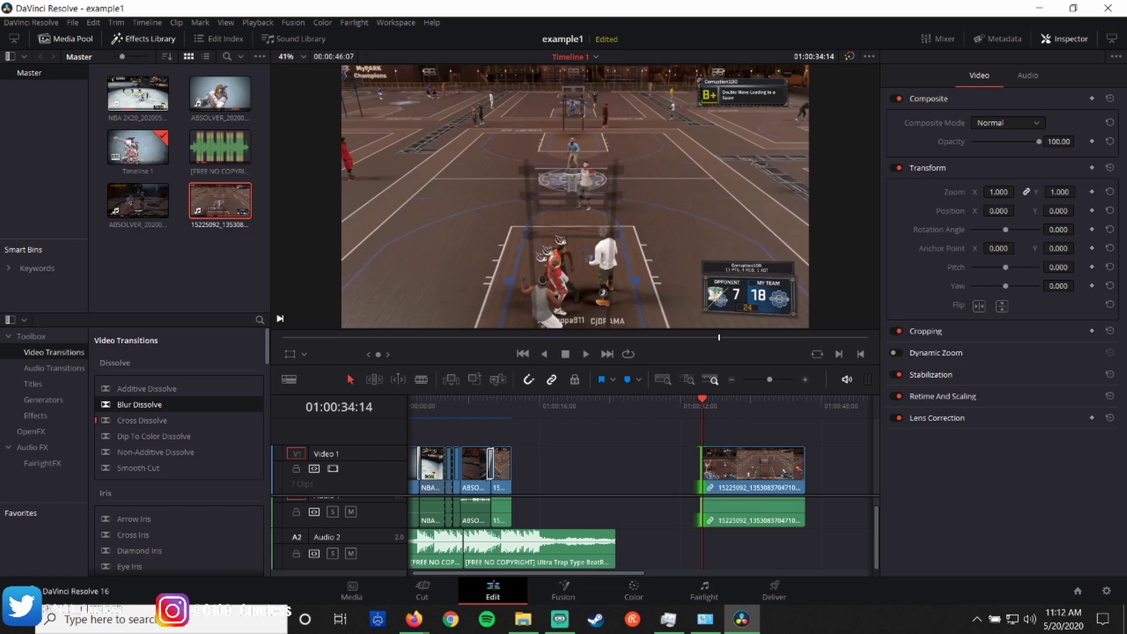
- Look through the available video transitions down to the MrAT transition pack
scroll(154, 466, down, 5)
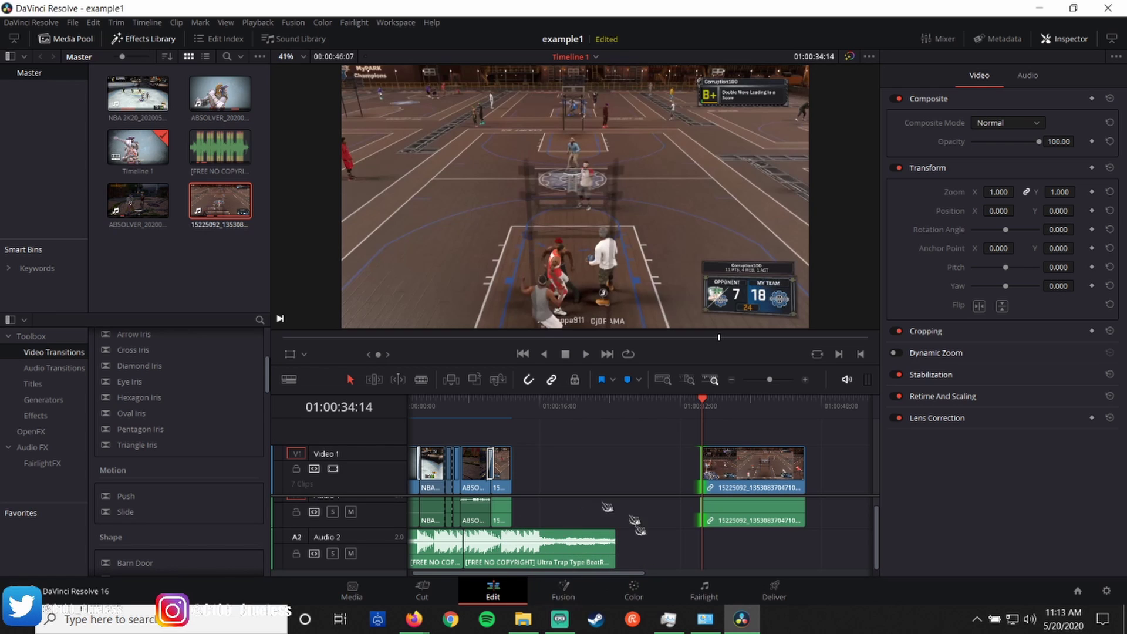
scroll(155, 481, down, 10)
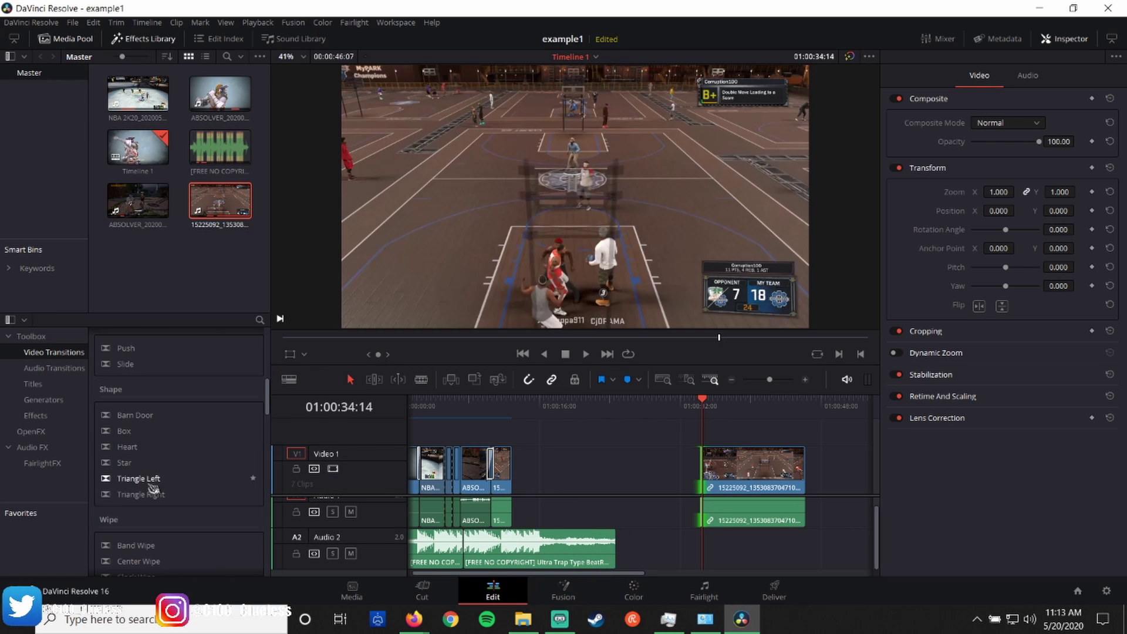
scroll(158, 498, down, 3)
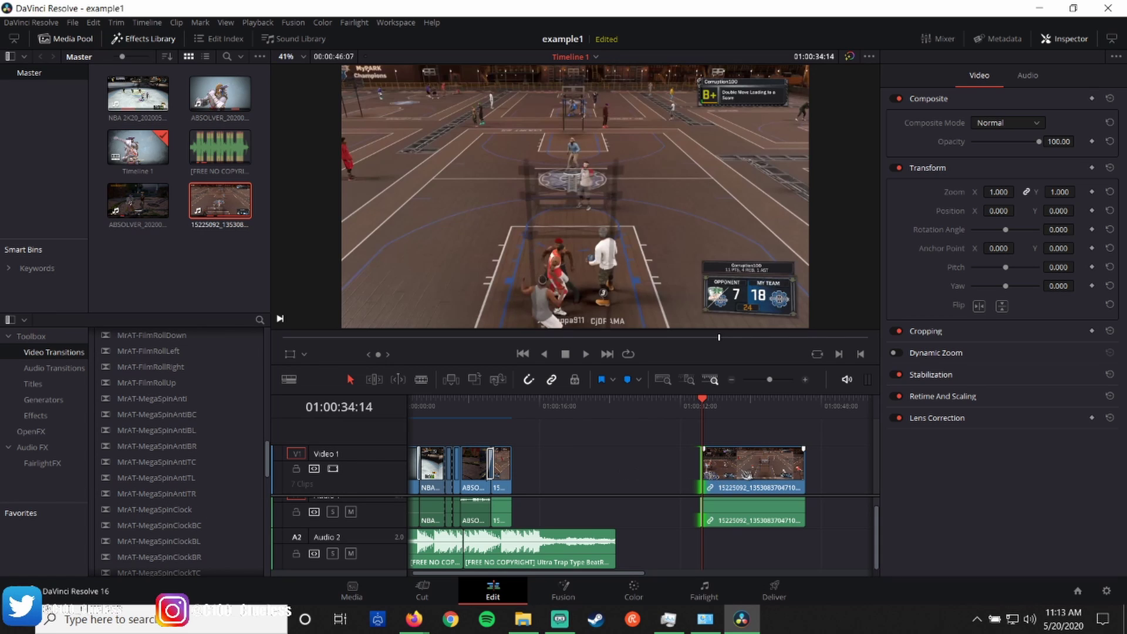
- Delete the remaining basketball clip after the gap and return the playhead to the start of the timeline
click(746, 472)
key(Delete)
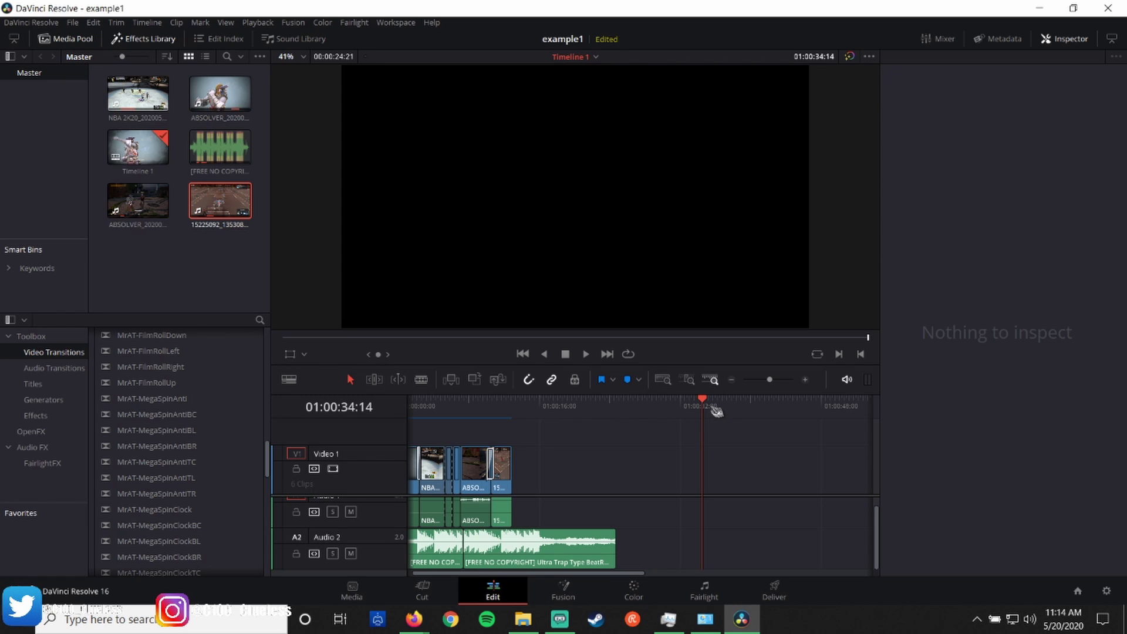
drag(703, 404, 681, 403)
key(Home)
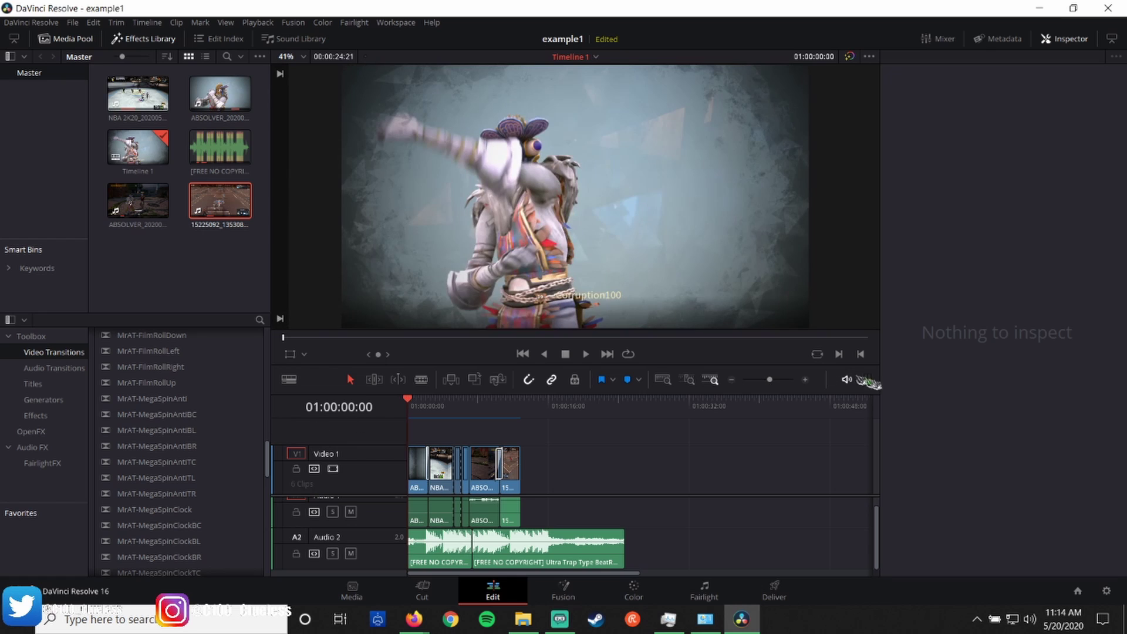
- Position the playhead at 01:00:02:04, where the first MrAT transition and the beat in the music line up
click(806, 380)
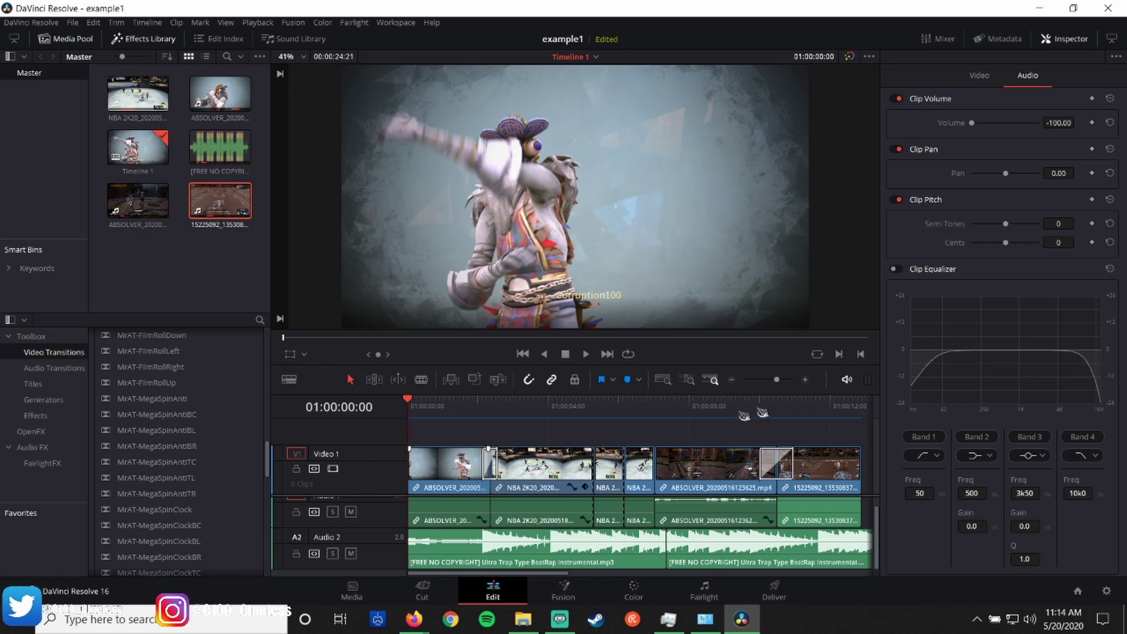
click(805, 380)
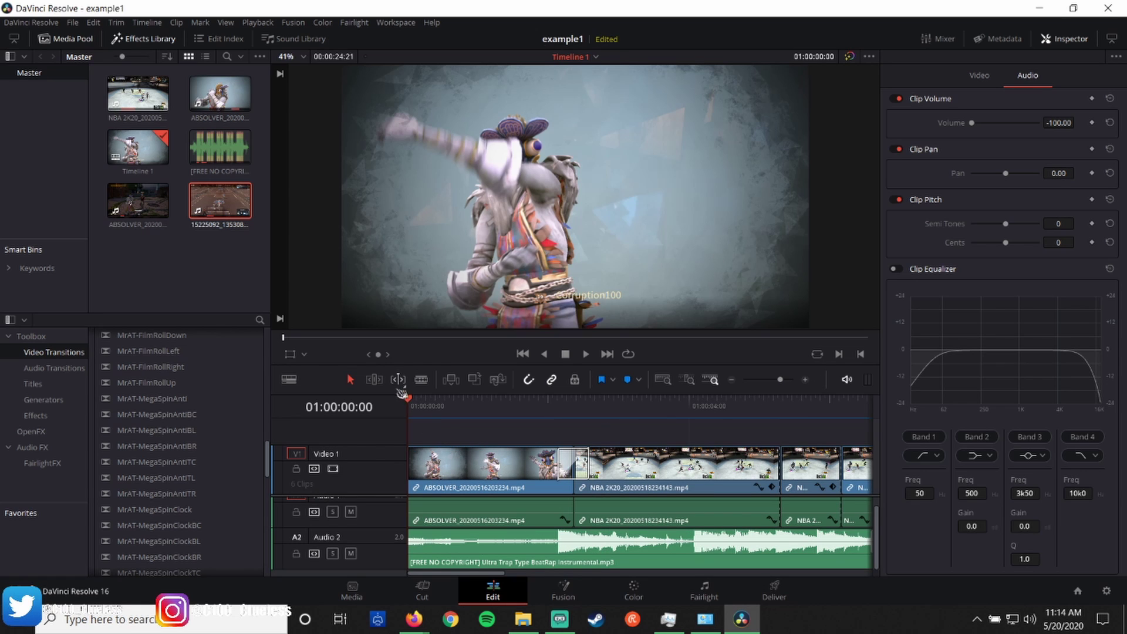
click(805, 379)
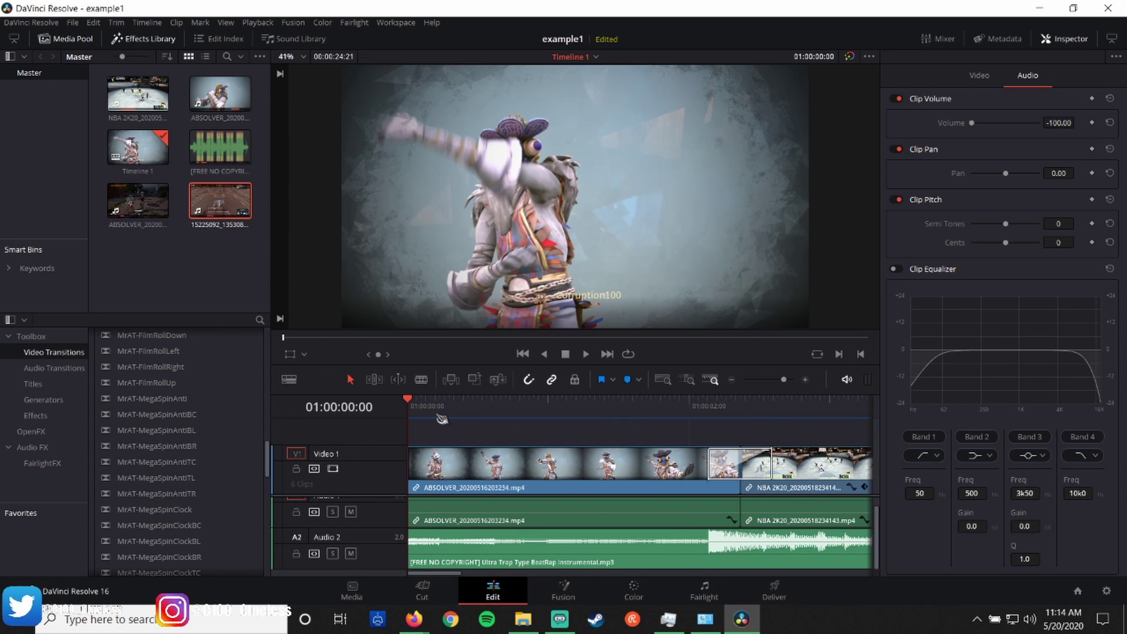
drag(409, 399, 708, 427)
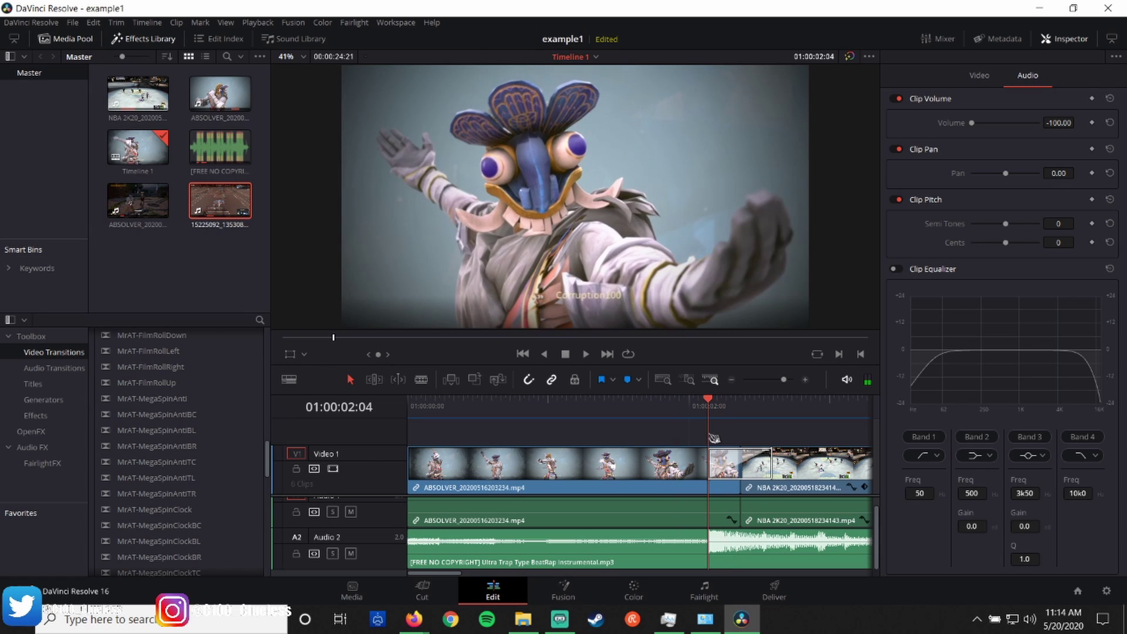
click(807, 381)
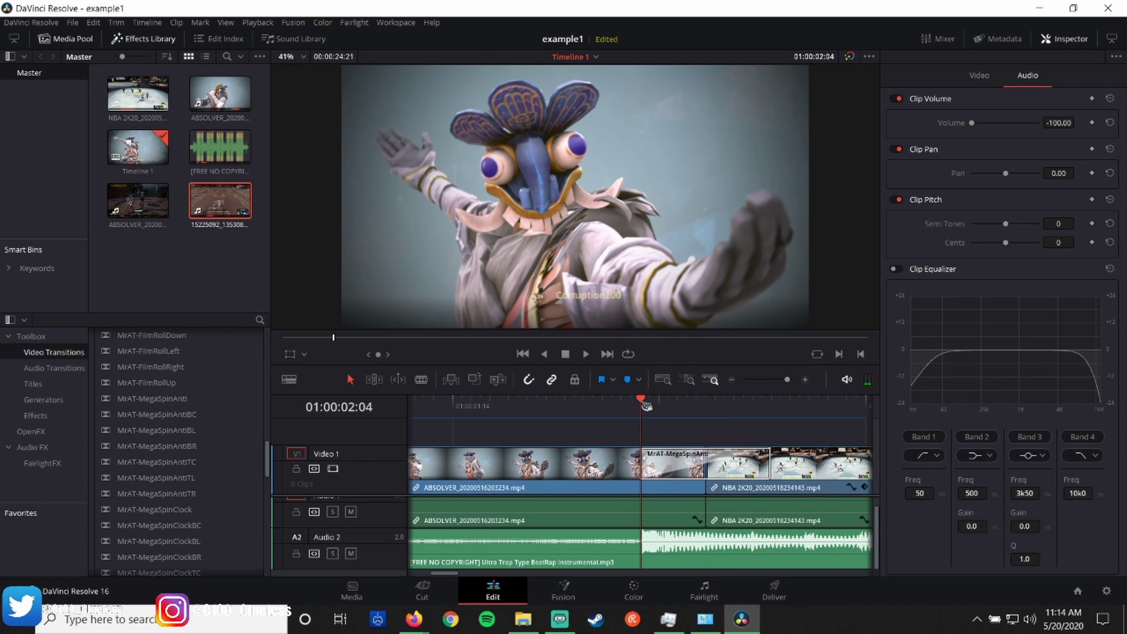
mouse_move(647, 406)
mouse_down()
mouse_move(594, 405)
mouse_move(638, 407)
mouse_up()
- Trim the end of the last music clip on Audio 2 so the timeline lasts 00:00:19:04
click(732, 380)
click(733, 380)
click(732, 379)
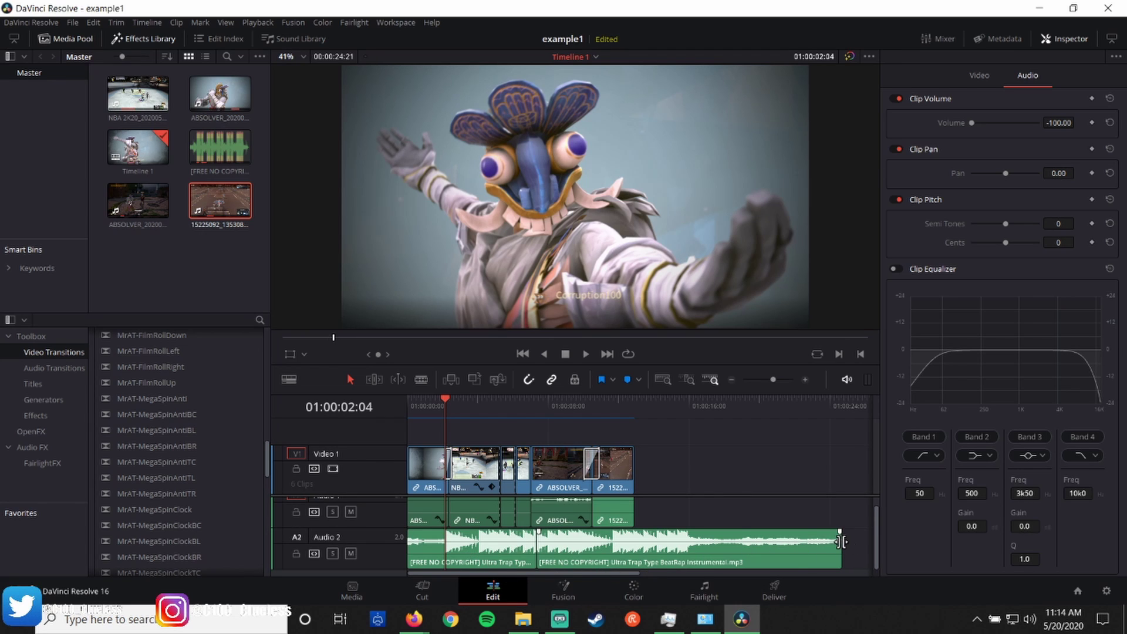
drag(841, 541, 743, 559)
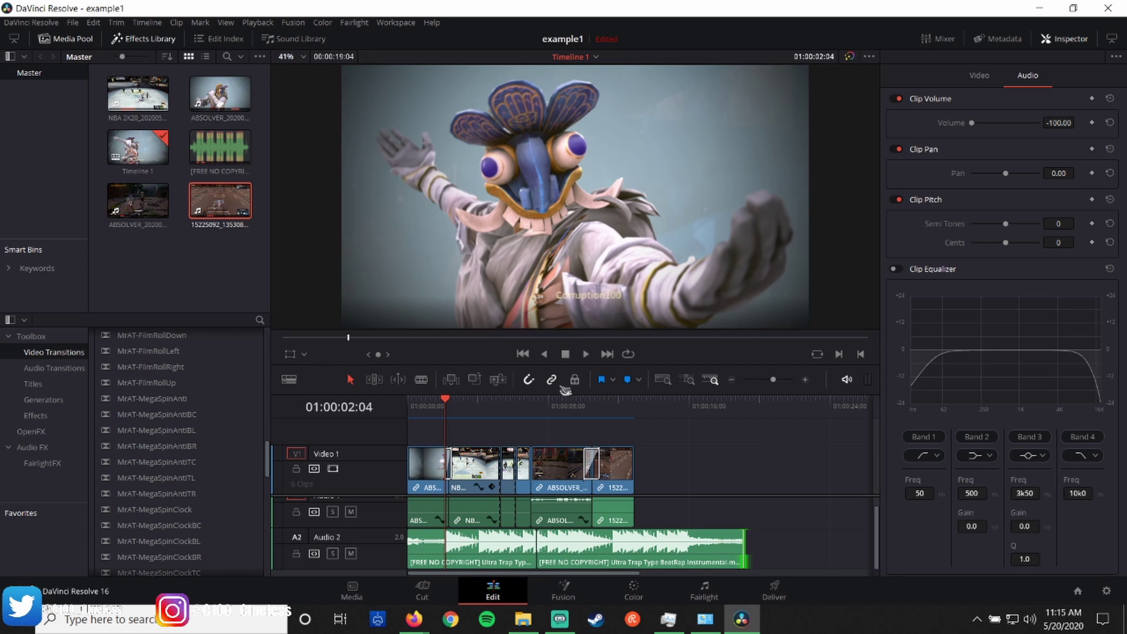
click(732, 379)
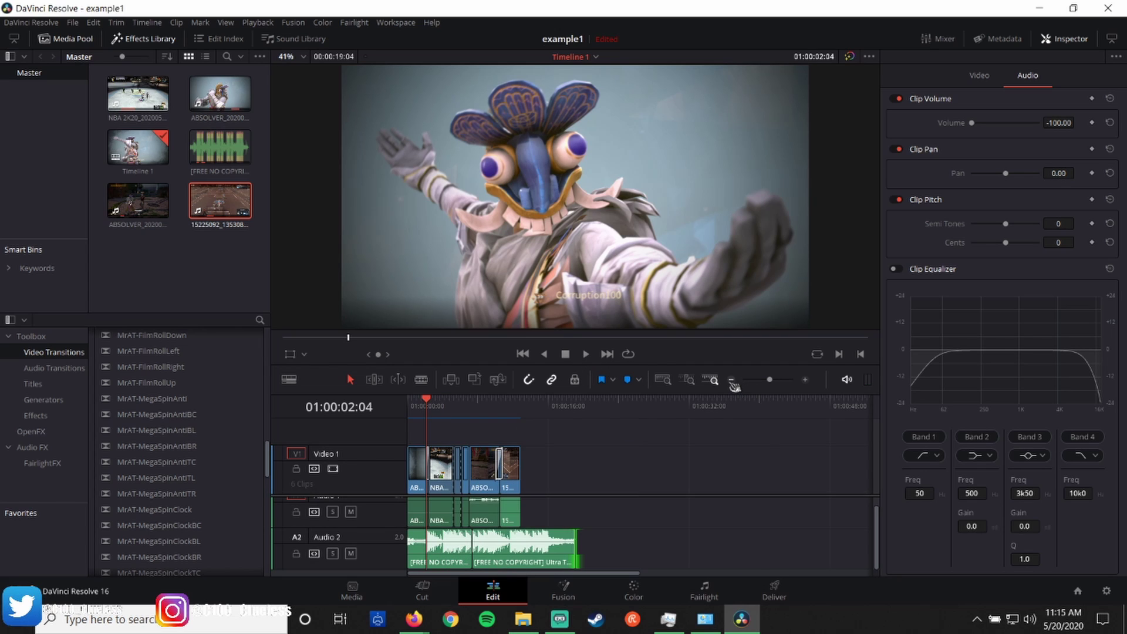
- Place the playhead at 01:00:01:22, just before the first transition, and mute the Audio 2 track
click(805, 380)
click(805, 379)
click(805, 379)
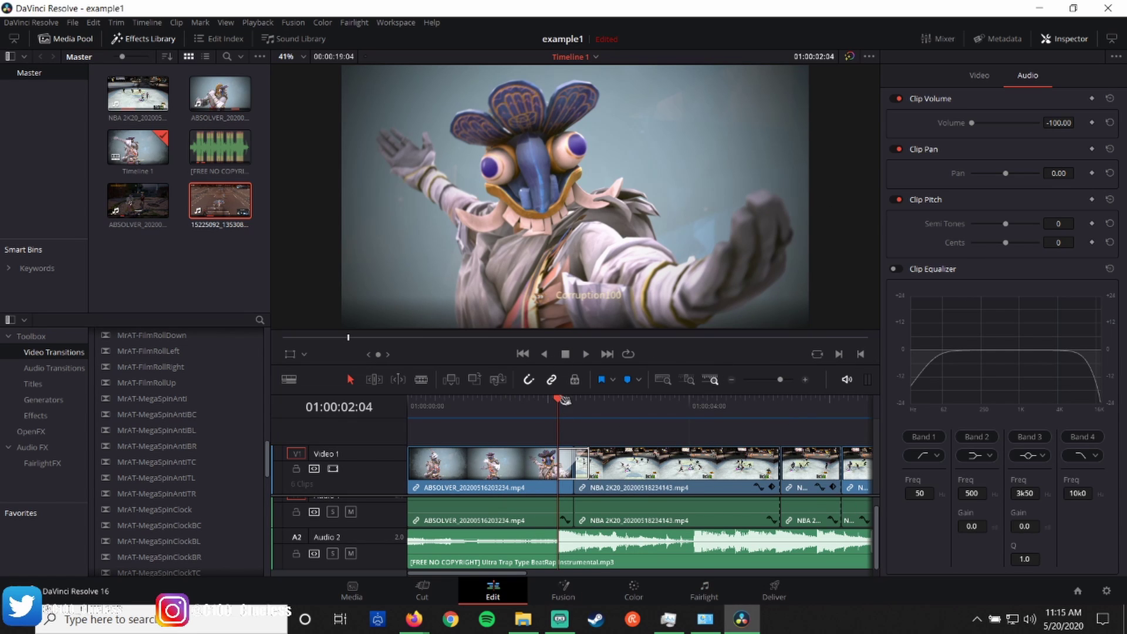
drag(555, 407, 539, 422)
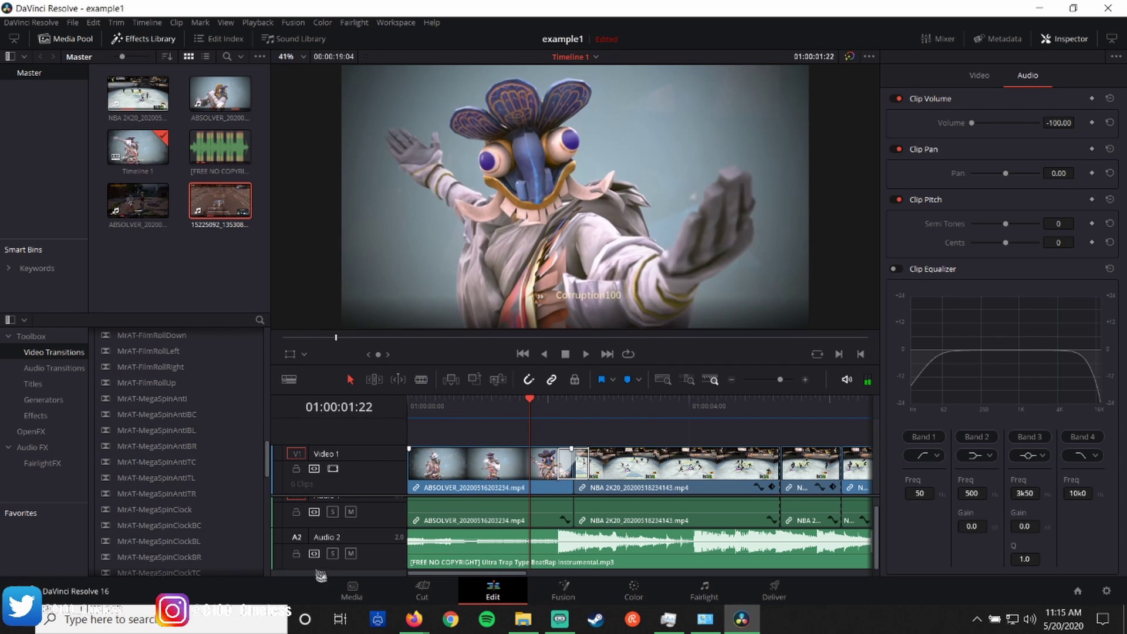
click(351, 554)
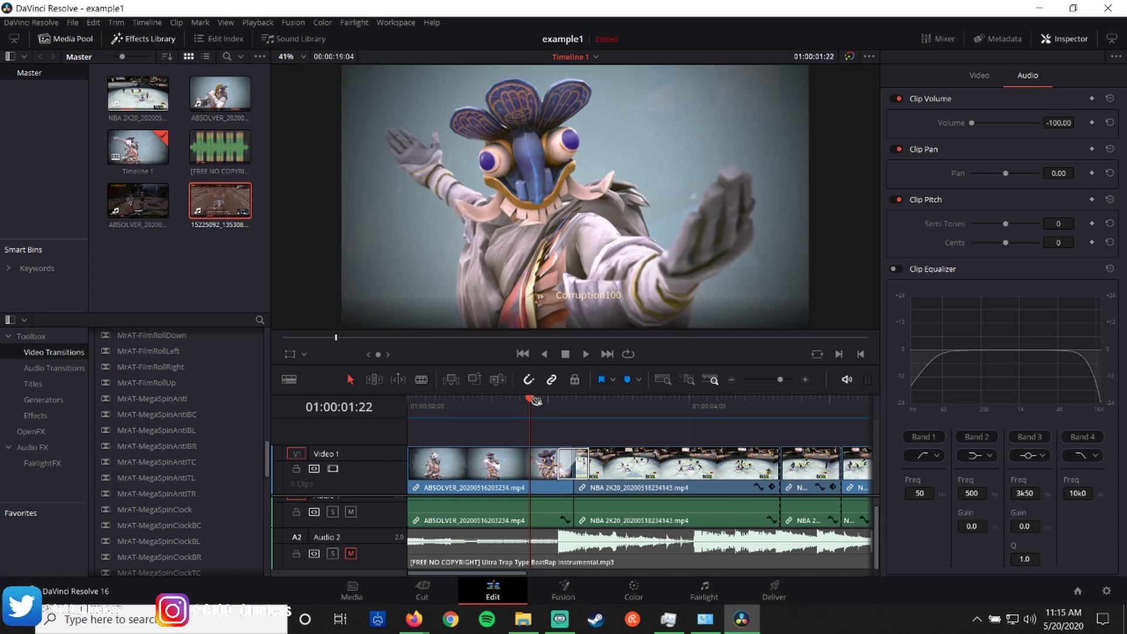
- Scrub through the transition between the first ABSOLVER clip and the NBA 2K20 clip, stopping at 01:00:02:27
key(Right)
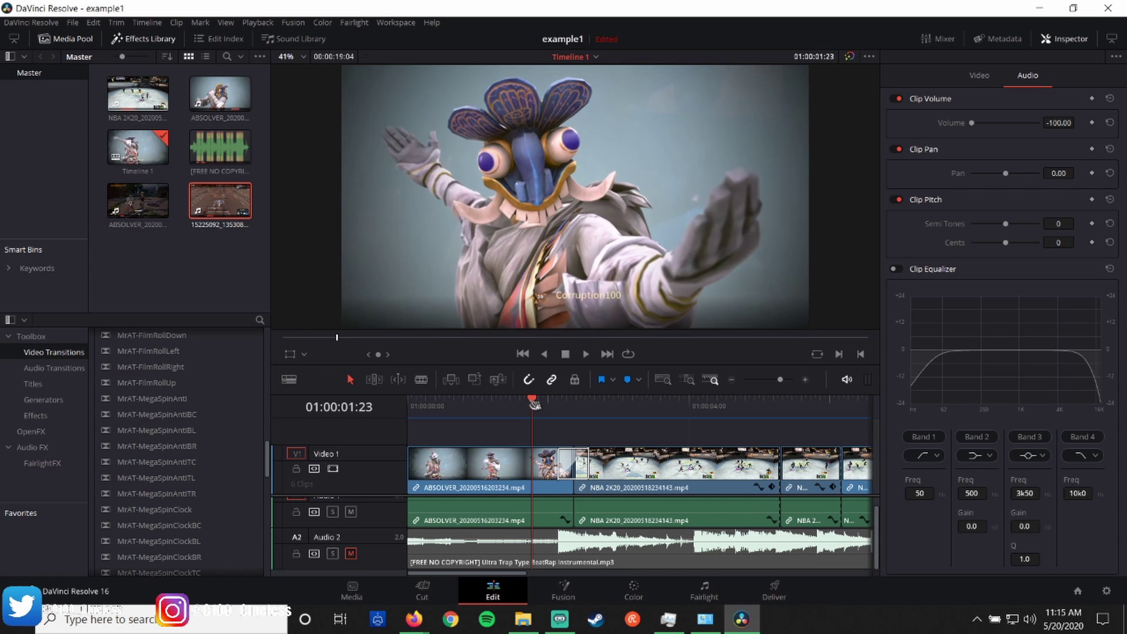
drag(534, 404, 574, 408)
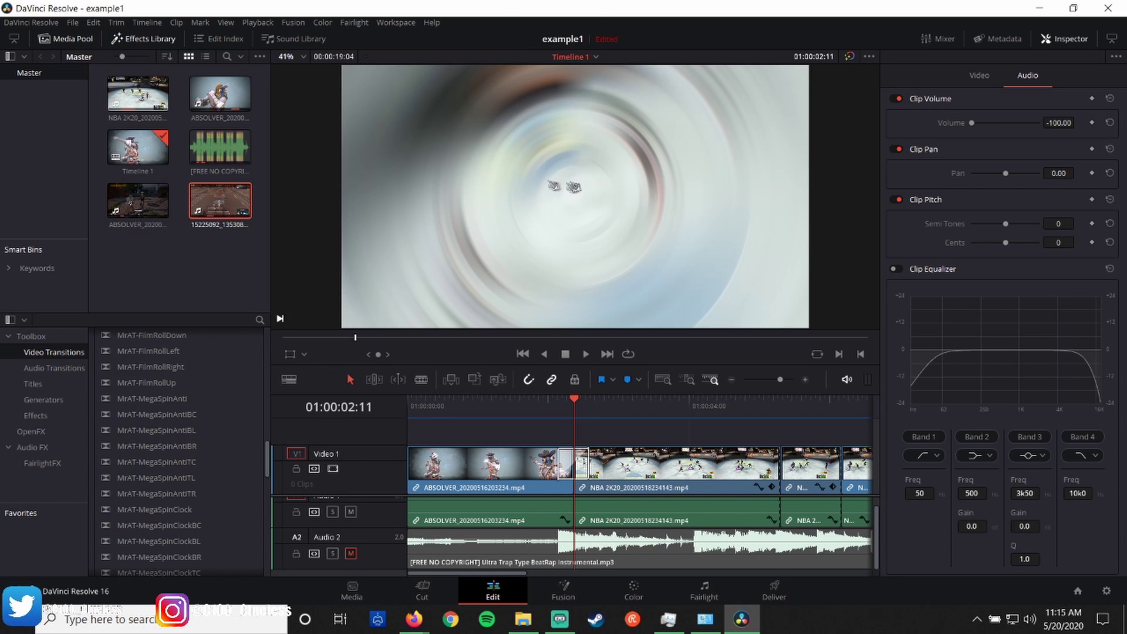
drag(577, 403, 617, 420)
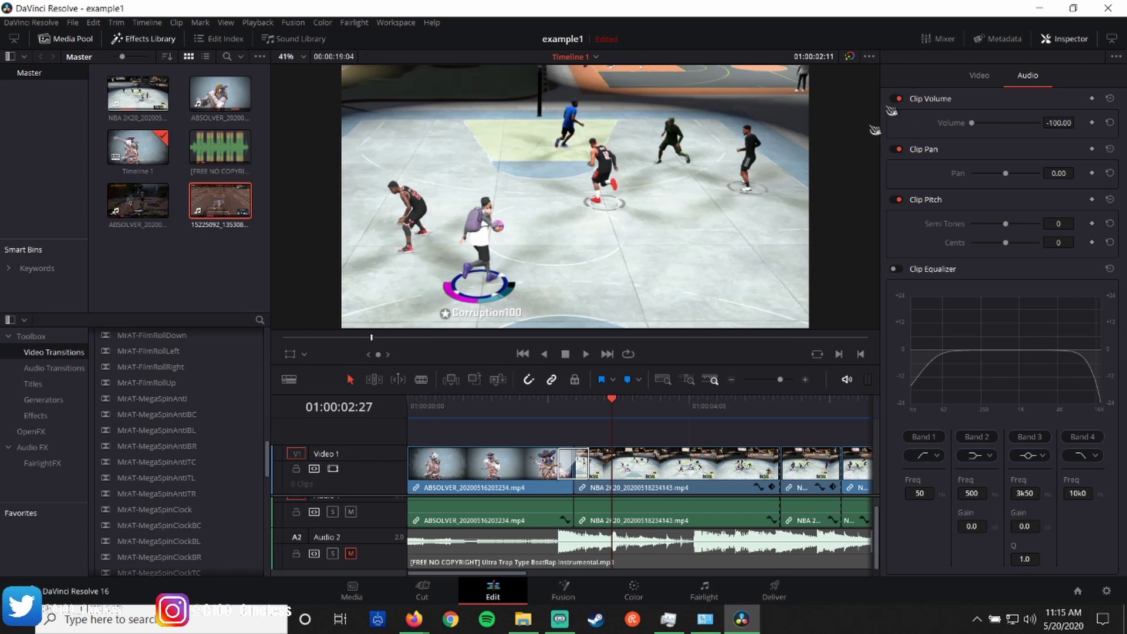
- Select the NBA 2K20 clip after the first transition and show its video properties in the Inspector
click(1064, 40)
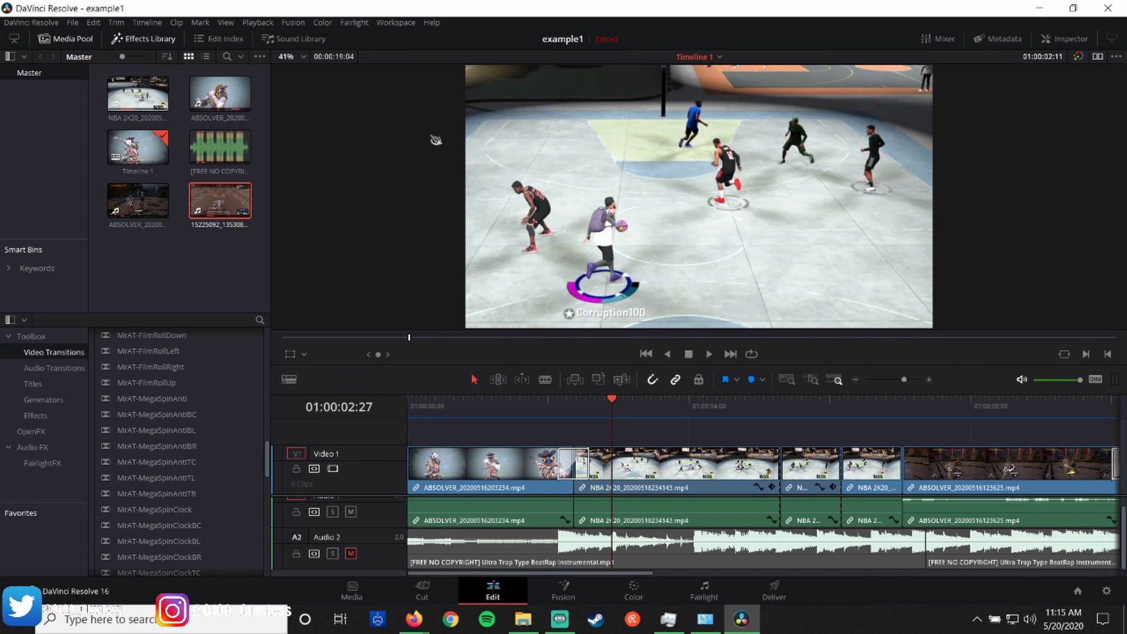
click(576, 451)
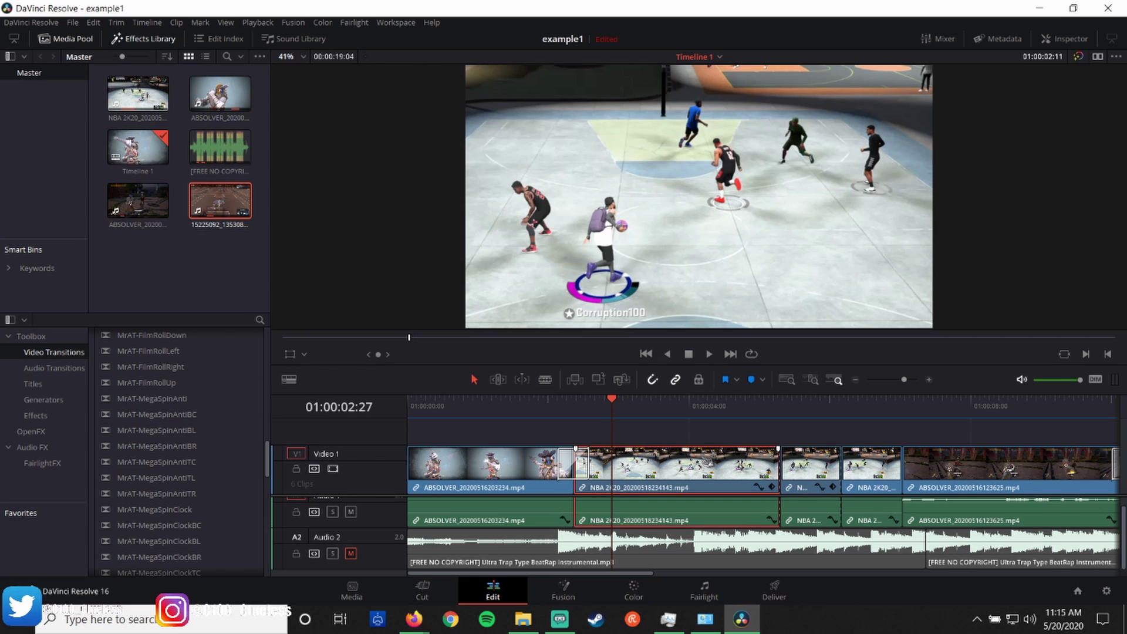
click(1071, 39)
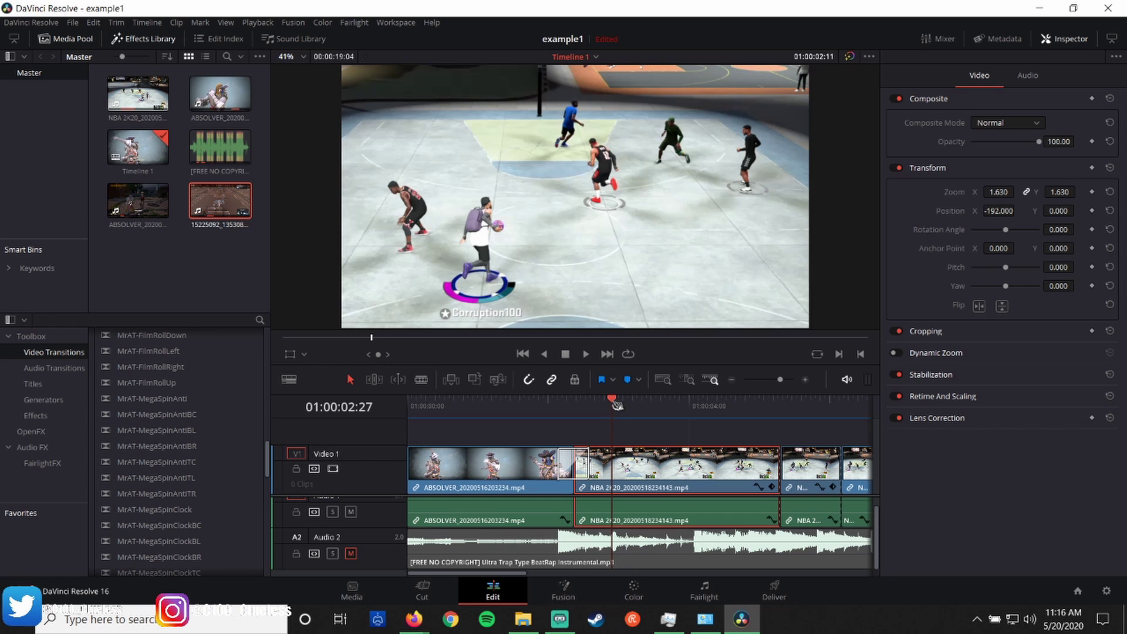
- Scrub through the selected NBA 2K20 clip to its end at 01:00:05:09, checking the timeline on the Cut page on the way
drag(617, 405, 747, 405)
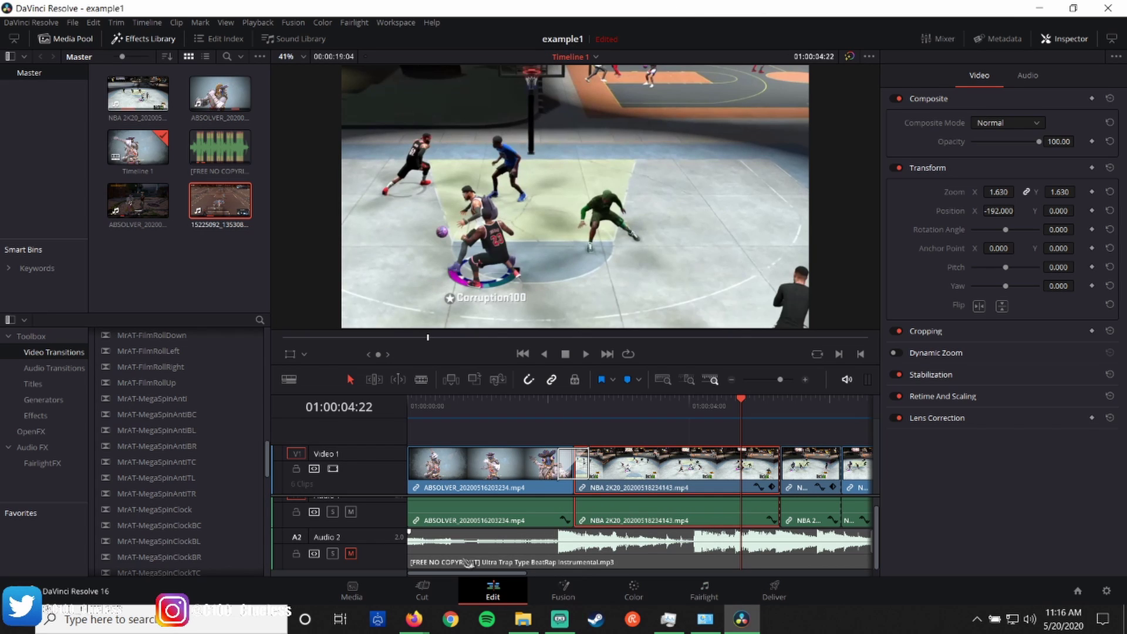
click(449, 591)
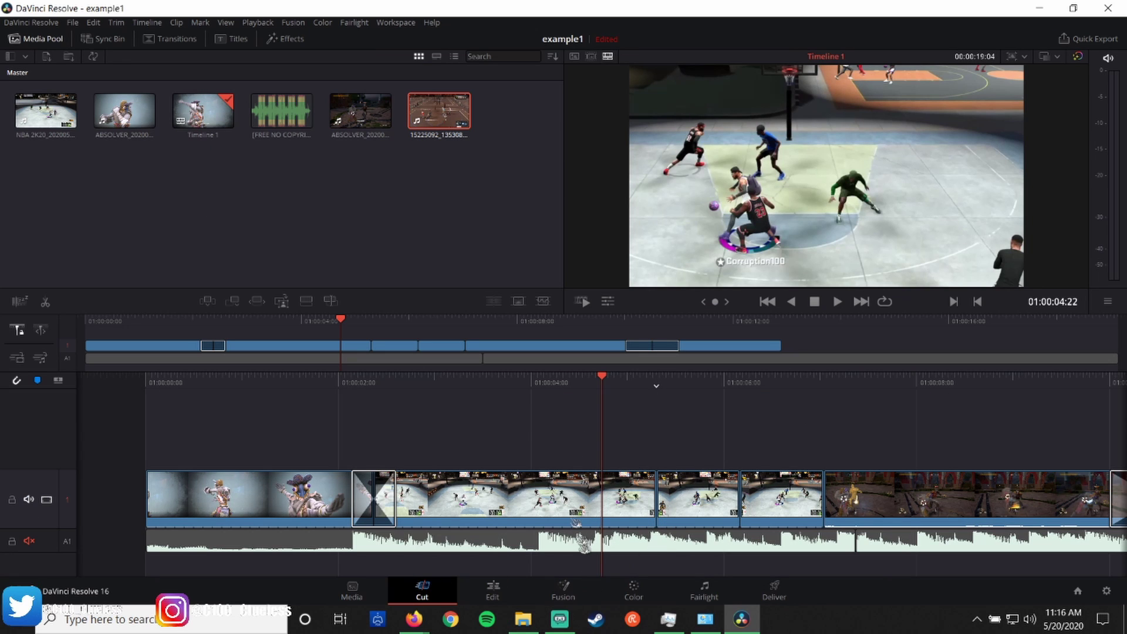
click(493, 591)
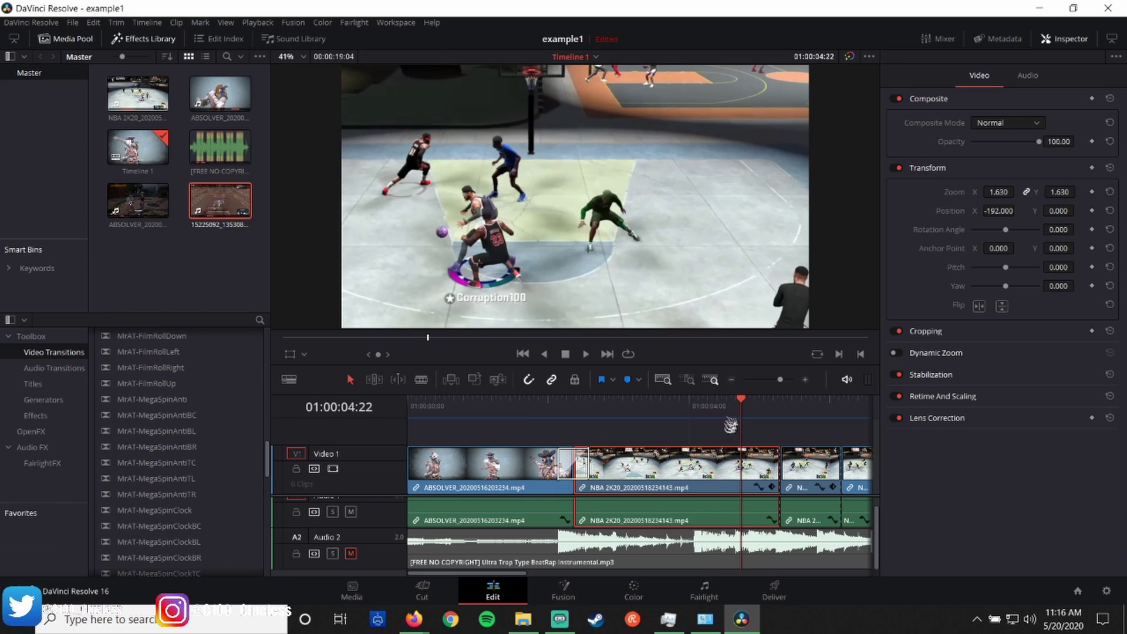
drag(744, 401, 783, 404)
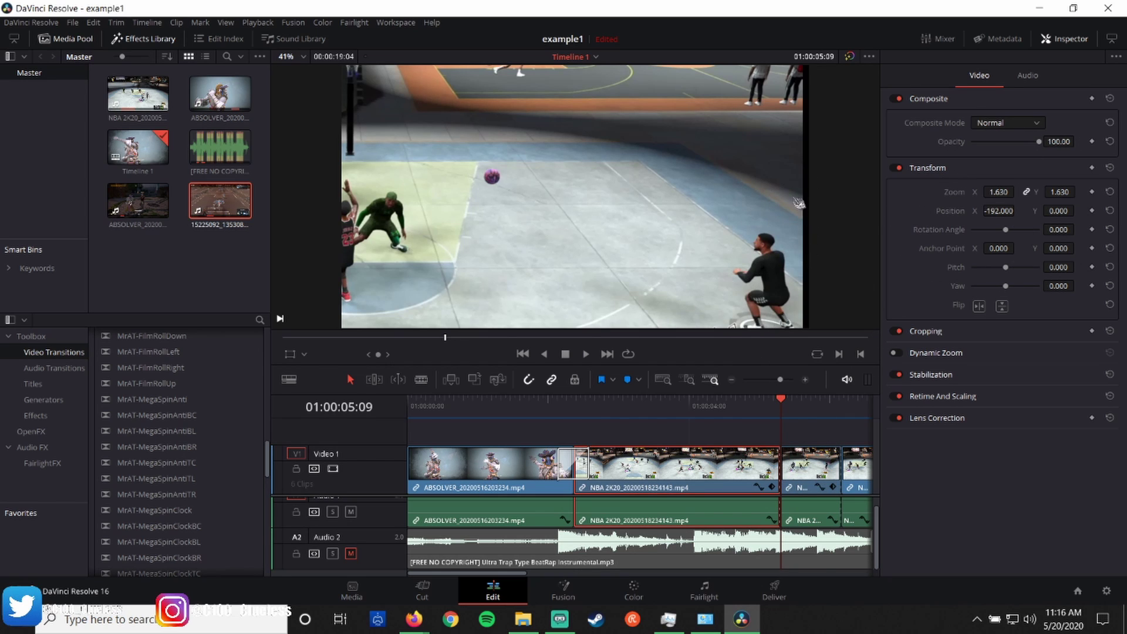
- Scrub through the two short NBA 2K20 clips to 01:00:07:01 and play the following ABSOLVER clip up to 01:00:09:00
drag(785, 404, 834, 408)
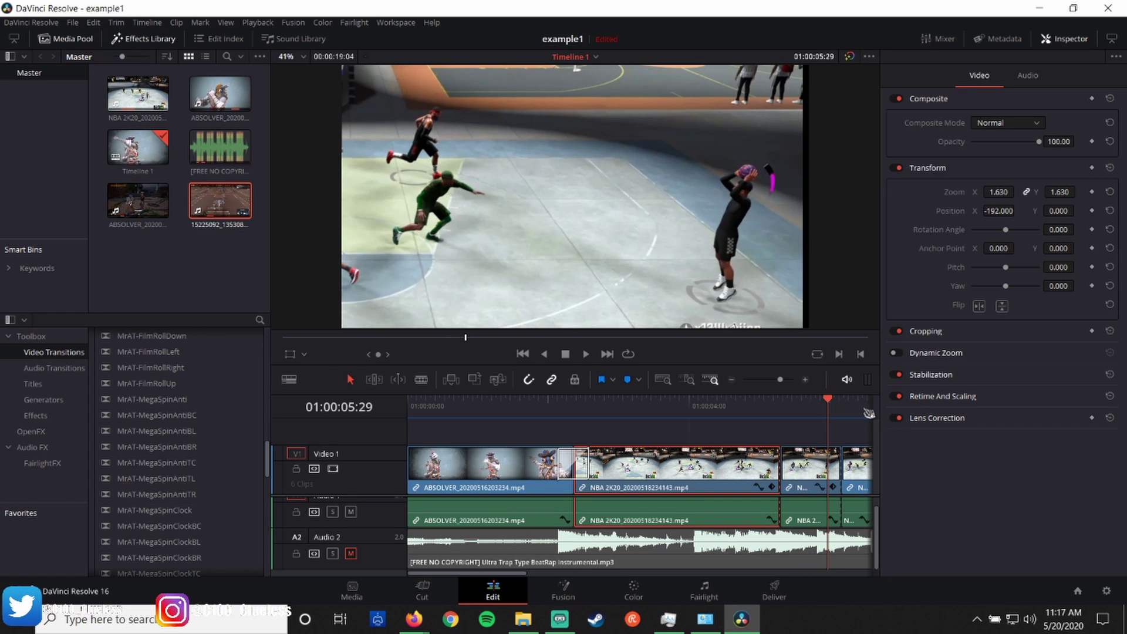
click(845, 424)
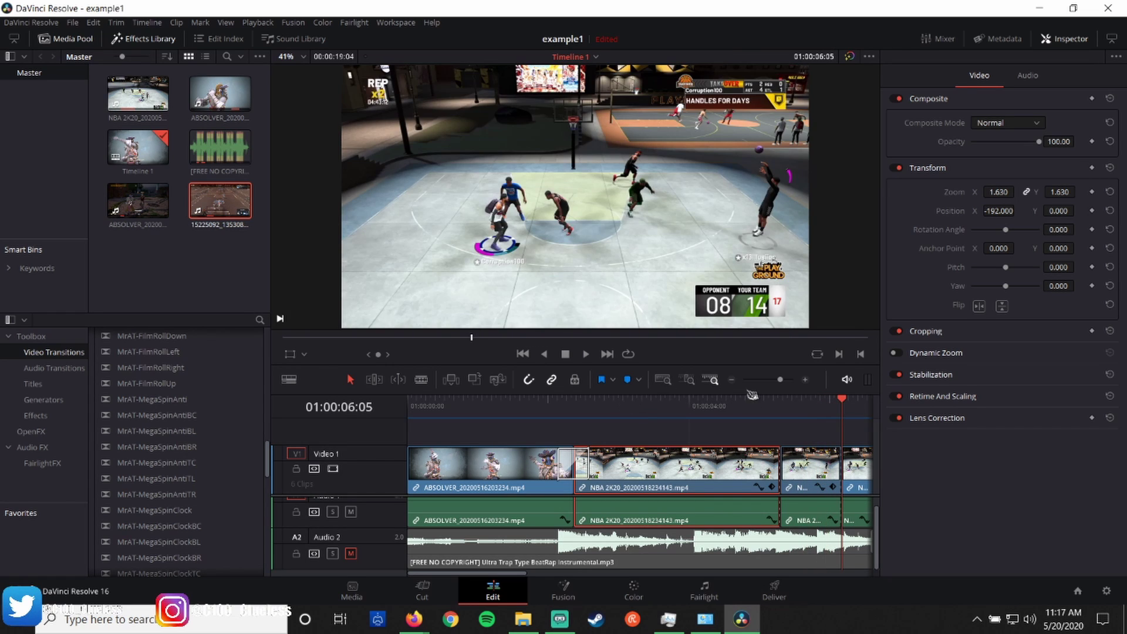
click(731, 382)
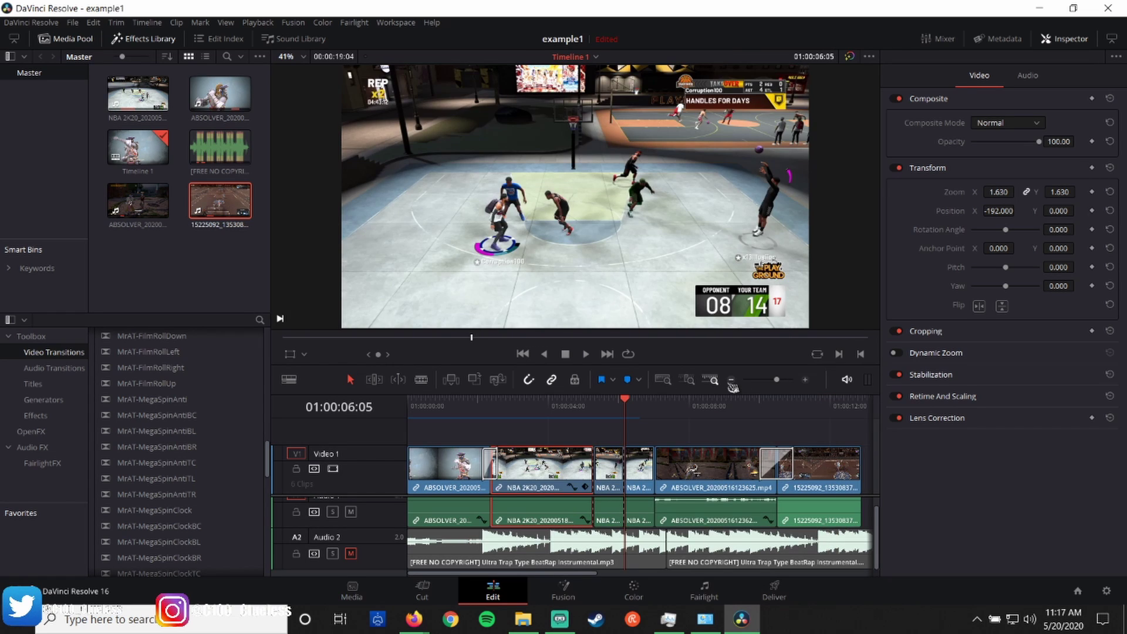
click(637, 402)
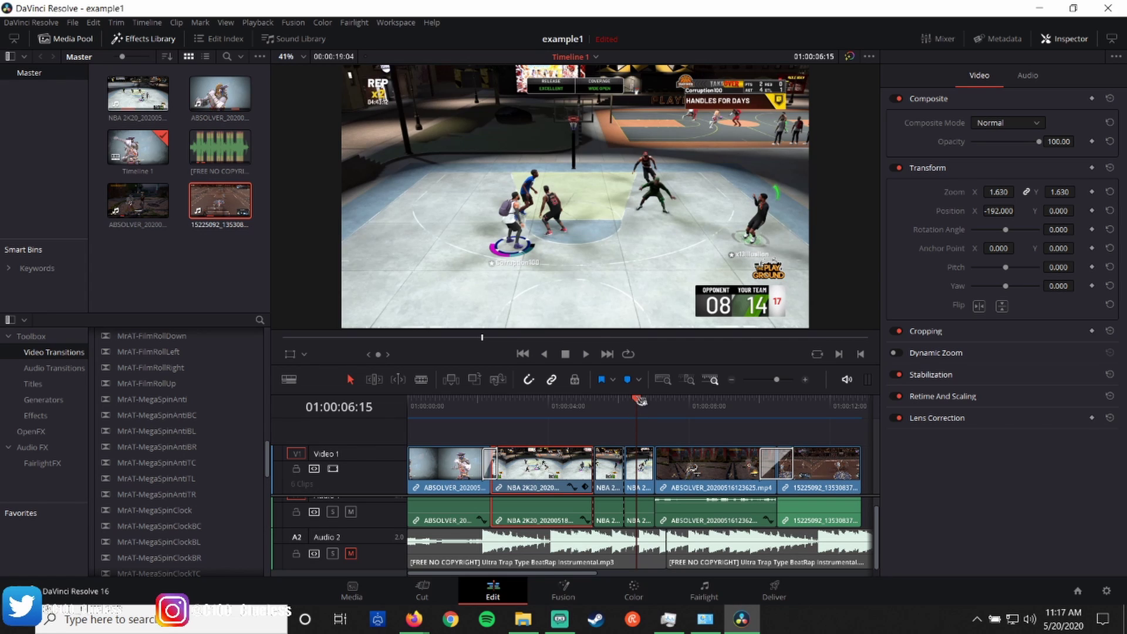
mouse_move(639, 400)
mouse_down()
mouse_move(628, 401)
mouse_move(655, 401)
mouse_up()
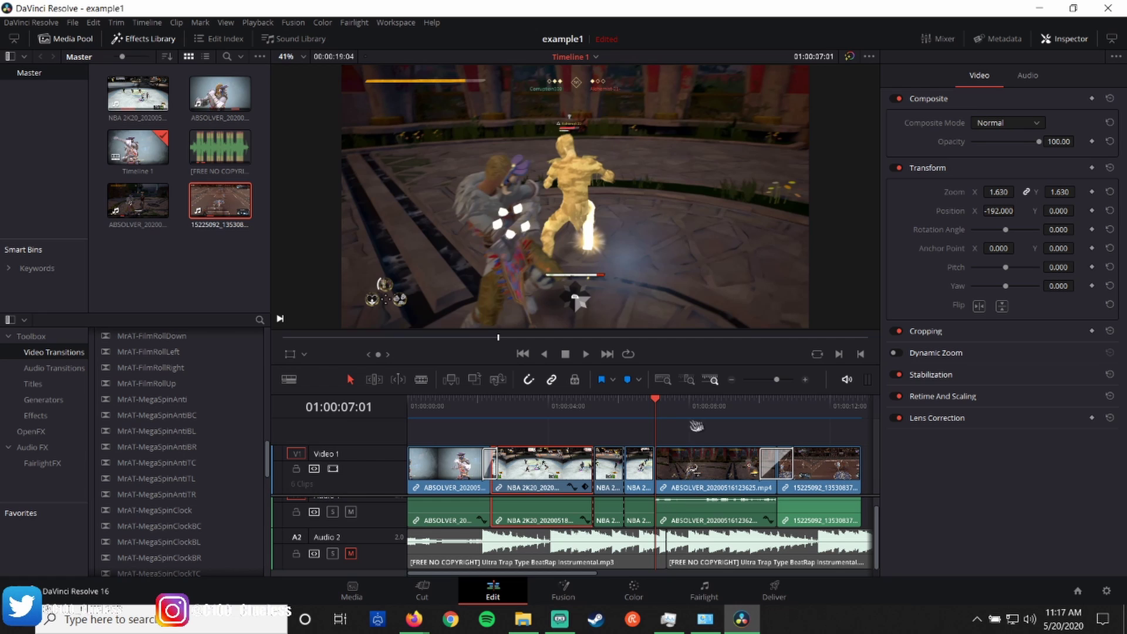
click(585, 355)
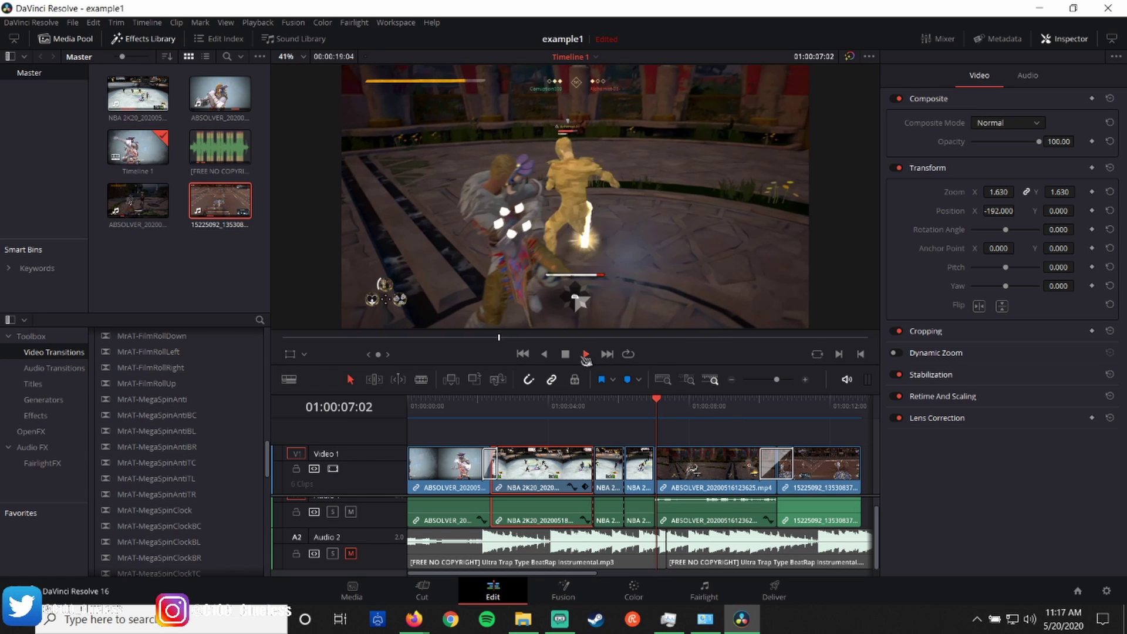
click(567, 356)
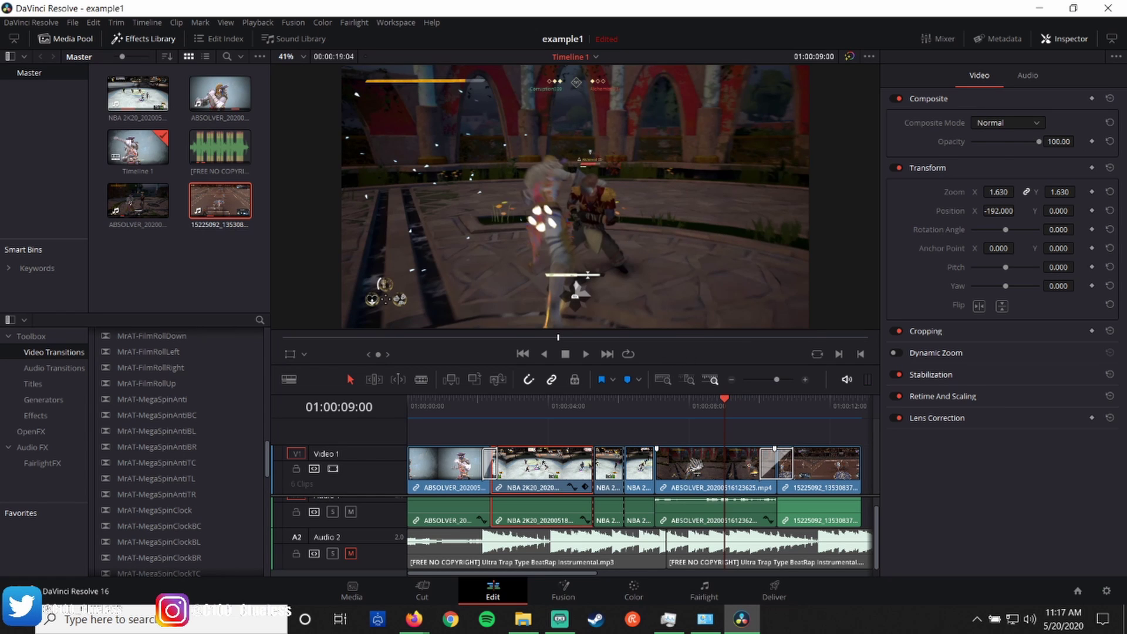
- Select the second ABSOLVER clip, return the playhead to its start at 01:00:07:01, and set its zoom to 1.290 and position X to 78.000
click(696, 464)
click(730, 404)
drag(730, 404, 655, 405)
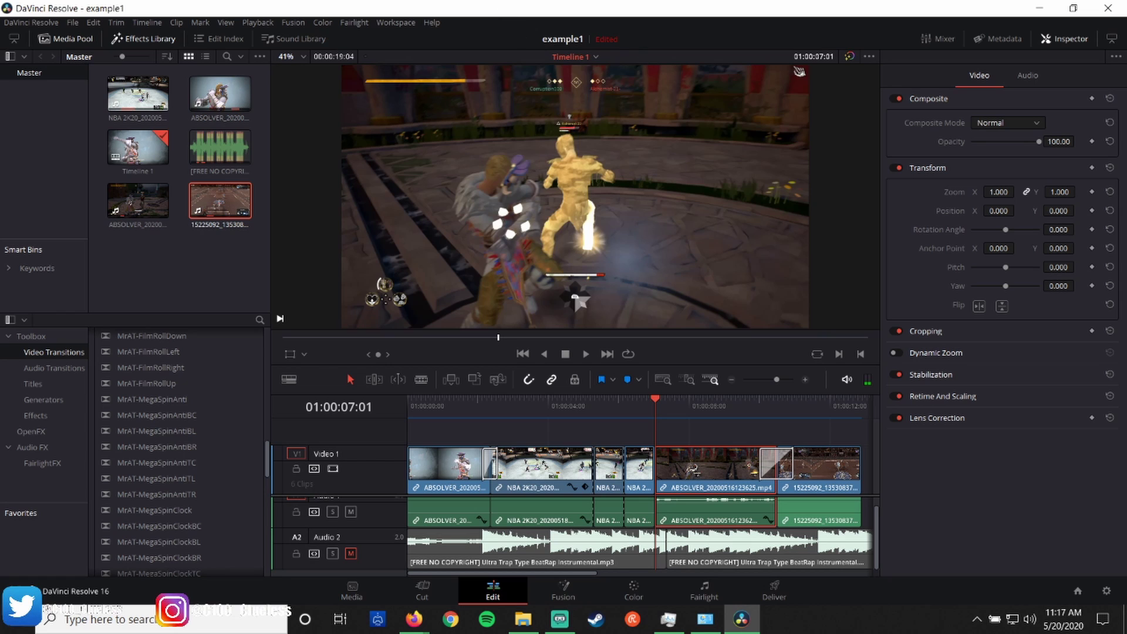
drag(954, 192, 993, 191)
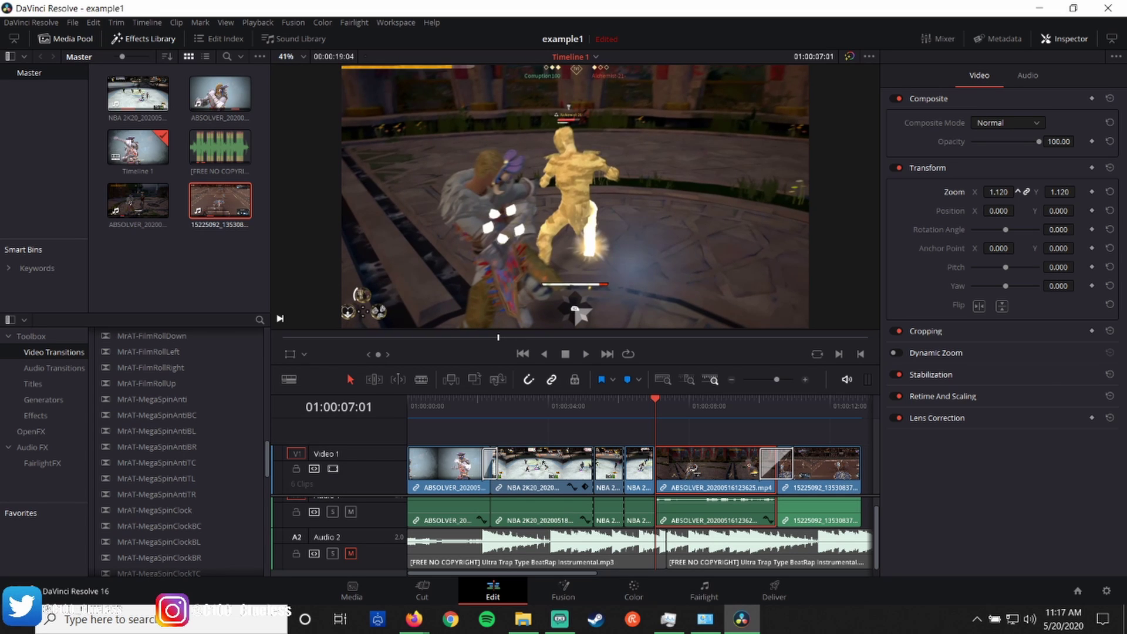
drag(1019, 191, 1018, 210)
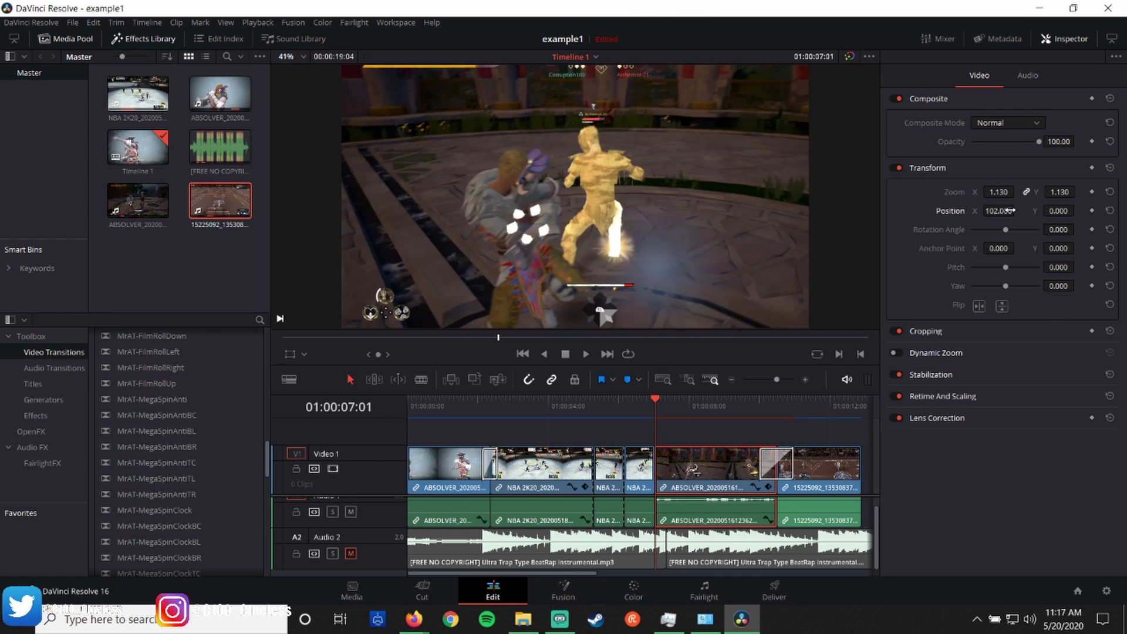
mouse_move(1007, 190)
mouse_down()
mouse_move(1018, 190)
mouse_move(1008, 211)
mouse_move(1034, 211)
mouse_move(1002, 210)
mouse_up()
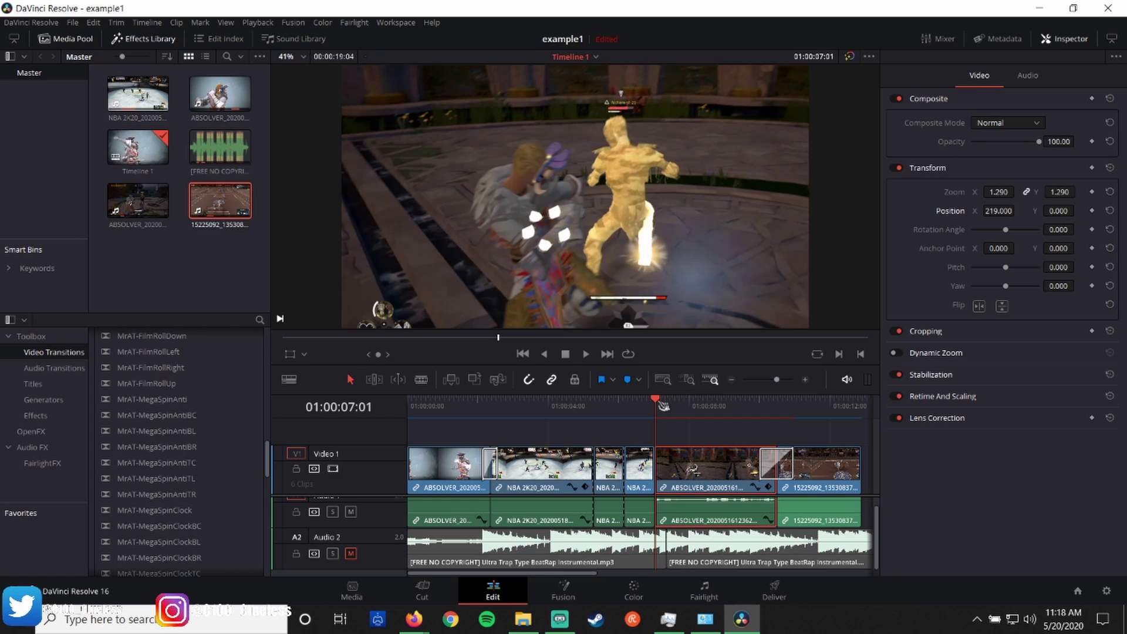
mouse_move(659, 405)
mouse_down()
mouse_move(638, 407)
mouse_move(671, 410)
mouse_move(629, 406)
mouse_move(734, 410)
mouse_move(666, 411)
mouse_up()
drag(1000, 213, 971, 212)
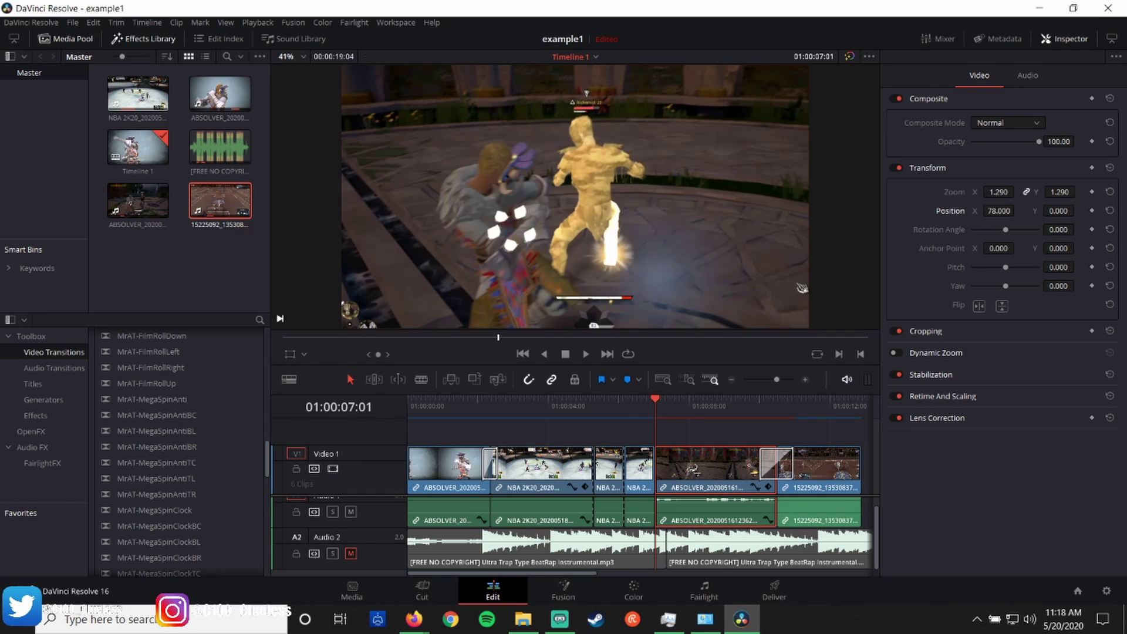
- Save the example1 project
key(ctrl+s)
click(72, 23)
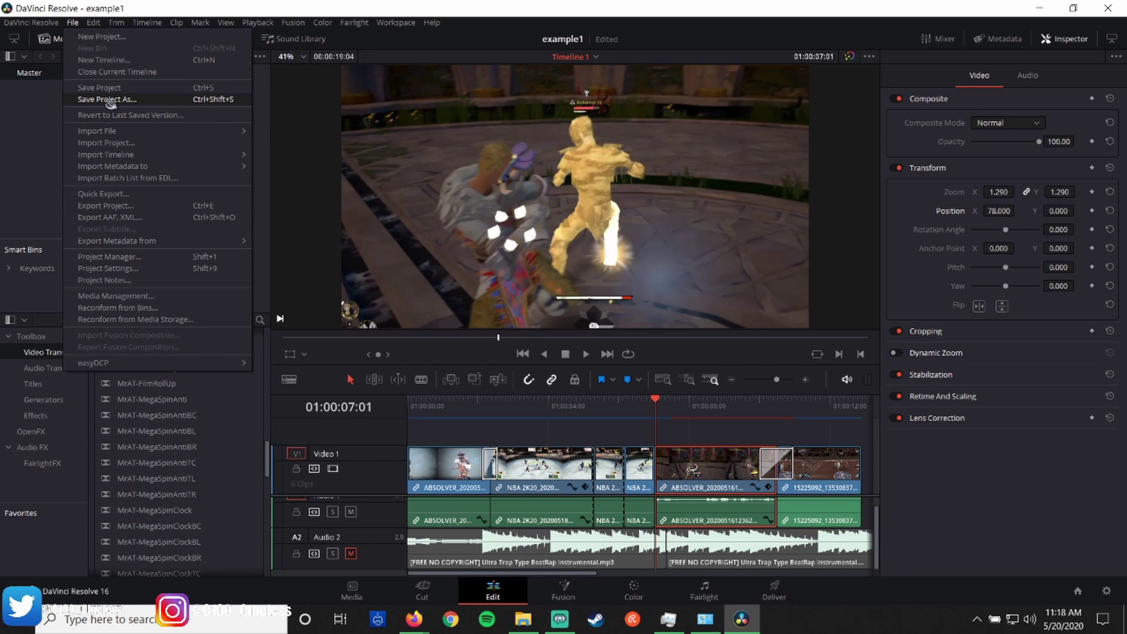
click(6, 219)
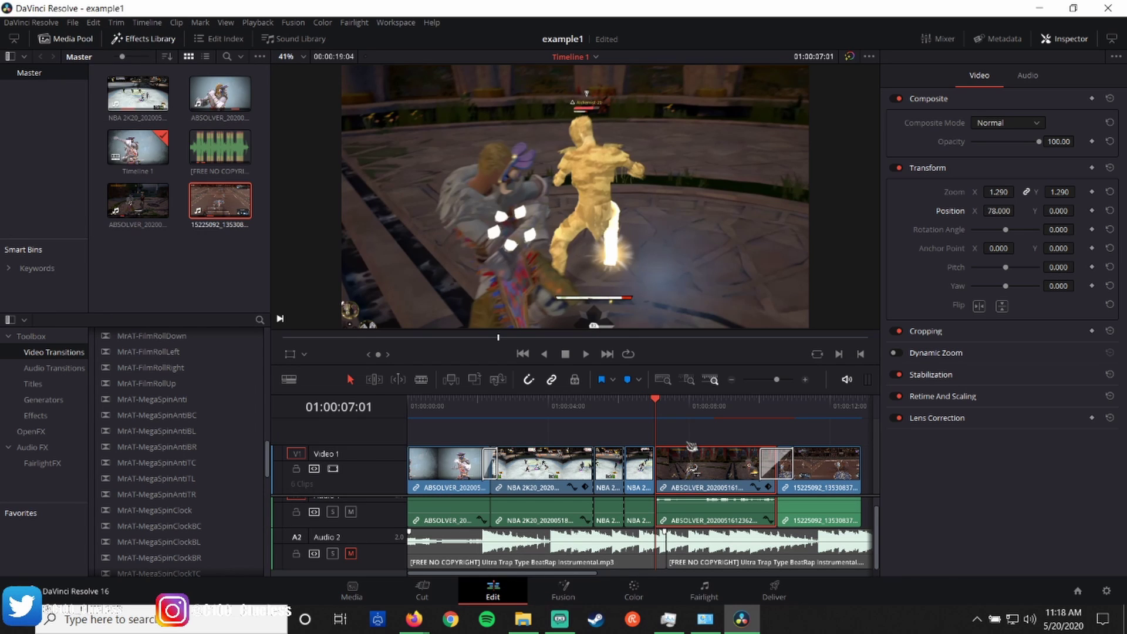
- Scrub through the transition after the zoomed ABSOLVER clip to 01:00:11:00 and look through the available video transitions
click(669, 405)
drag(676, 403, 800, 435)
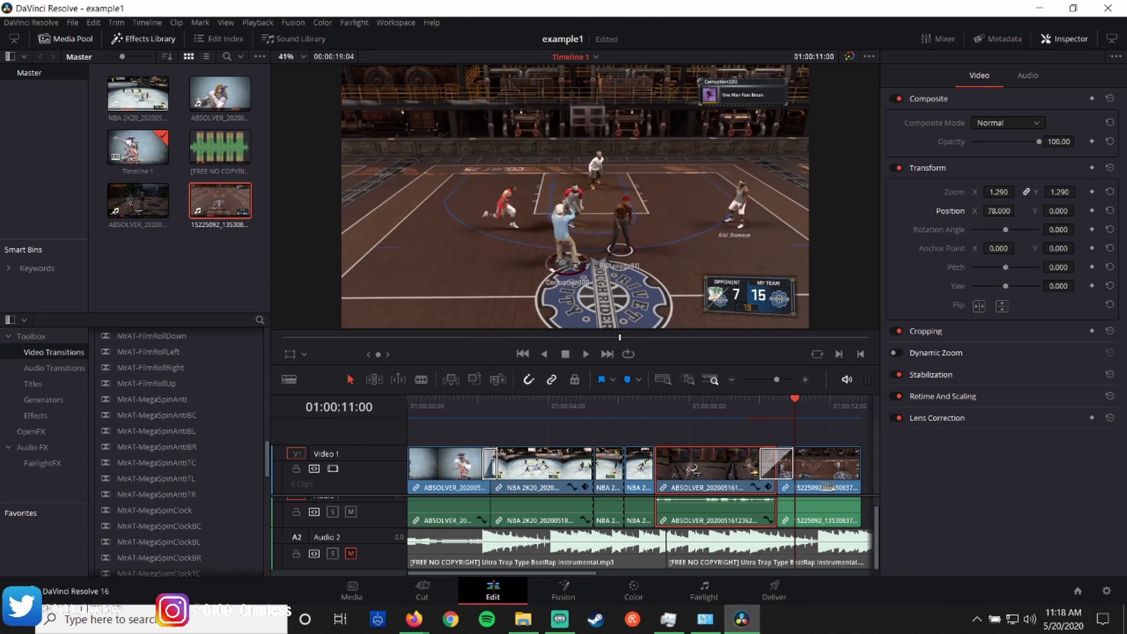
scroll(194, 470, up, 10)
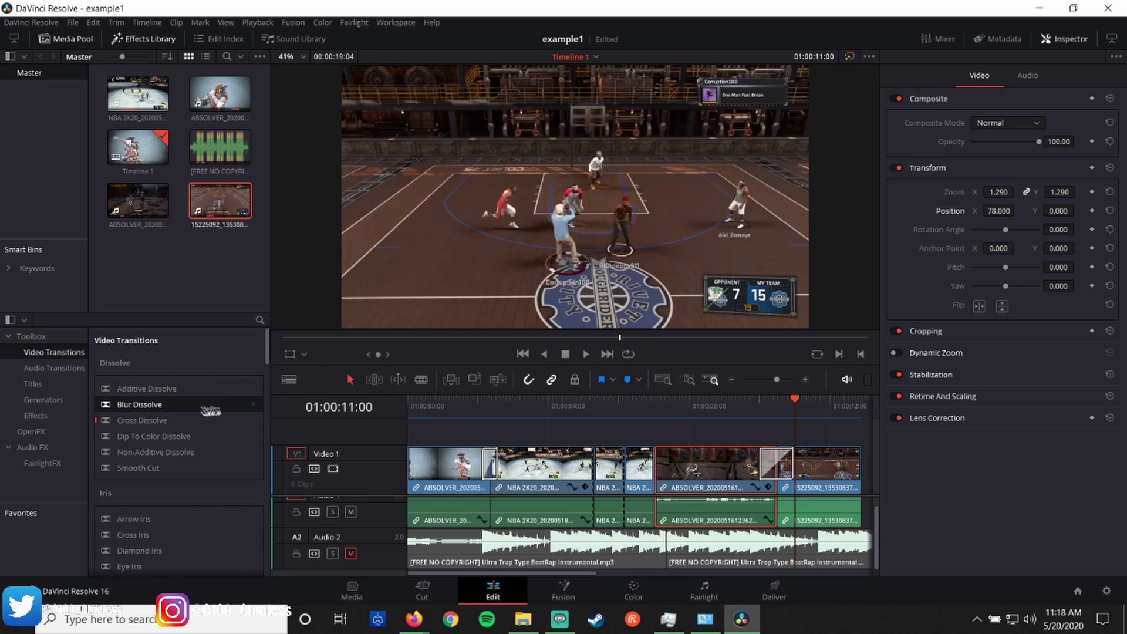
click(169, 408)
scroll(190, 444, down, 15)
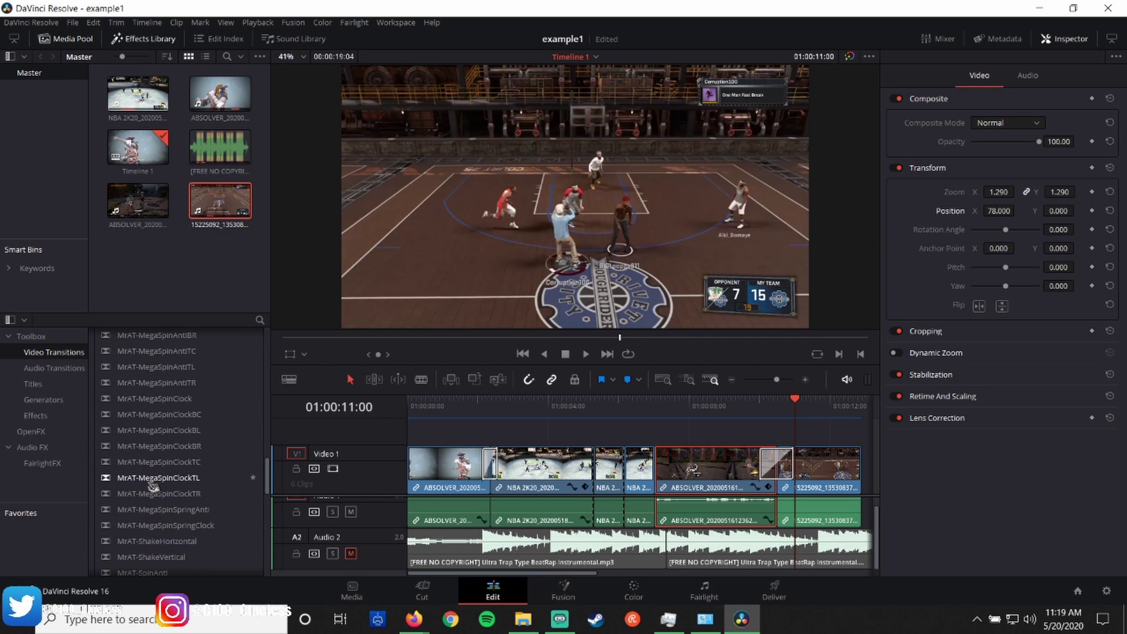
scroll(182, 449, up, 15)
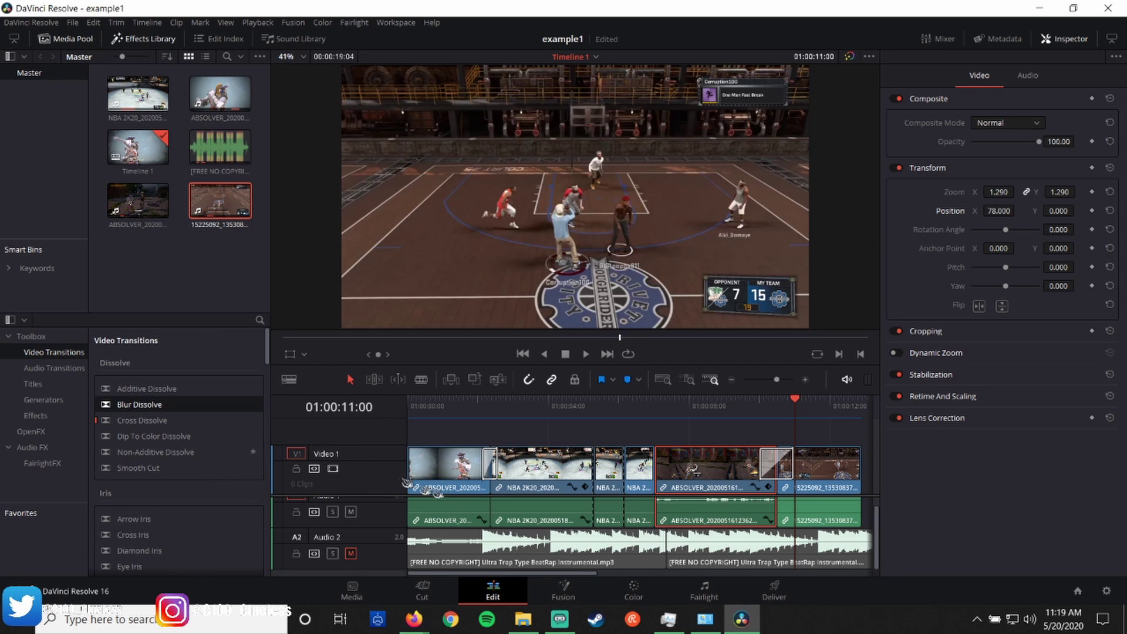
- Add the ABSOLVER_20200516123625.mp4 media to empty space on Video 1 and apply Additive Dissolve to its start
click(732, 380)
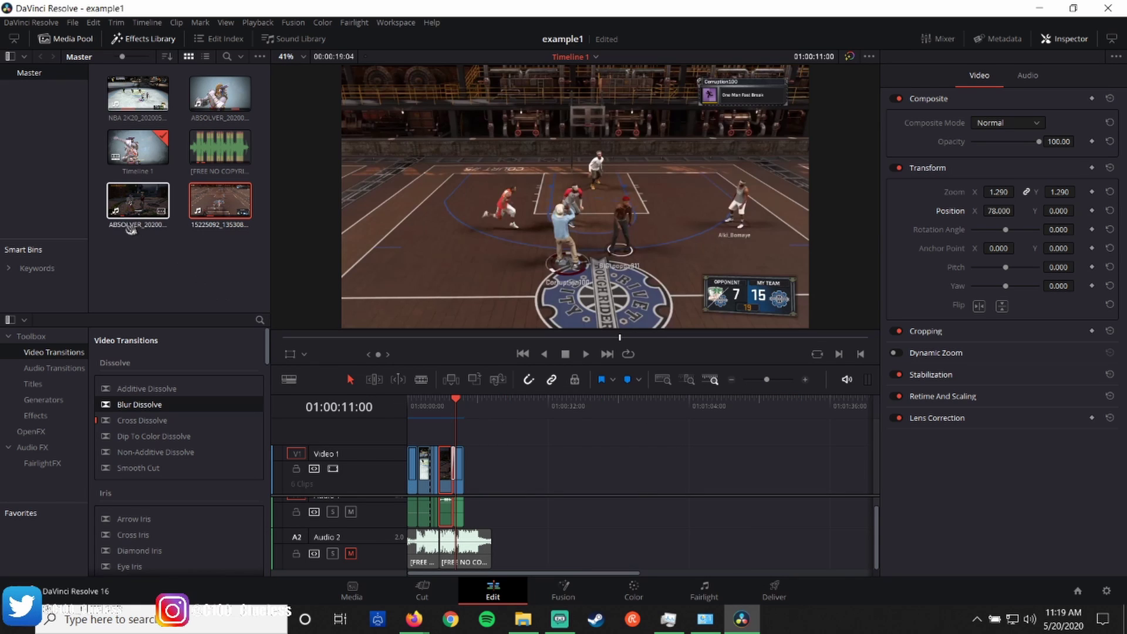
drag(130, 227, 612, 470)
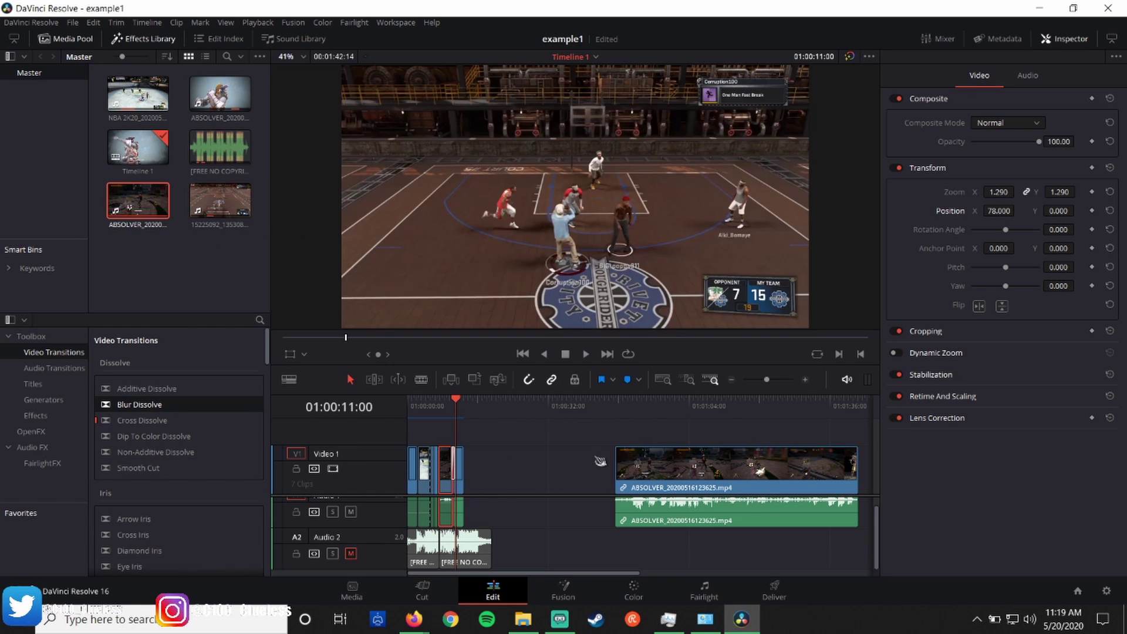
drag(134, 390, 621, 465)
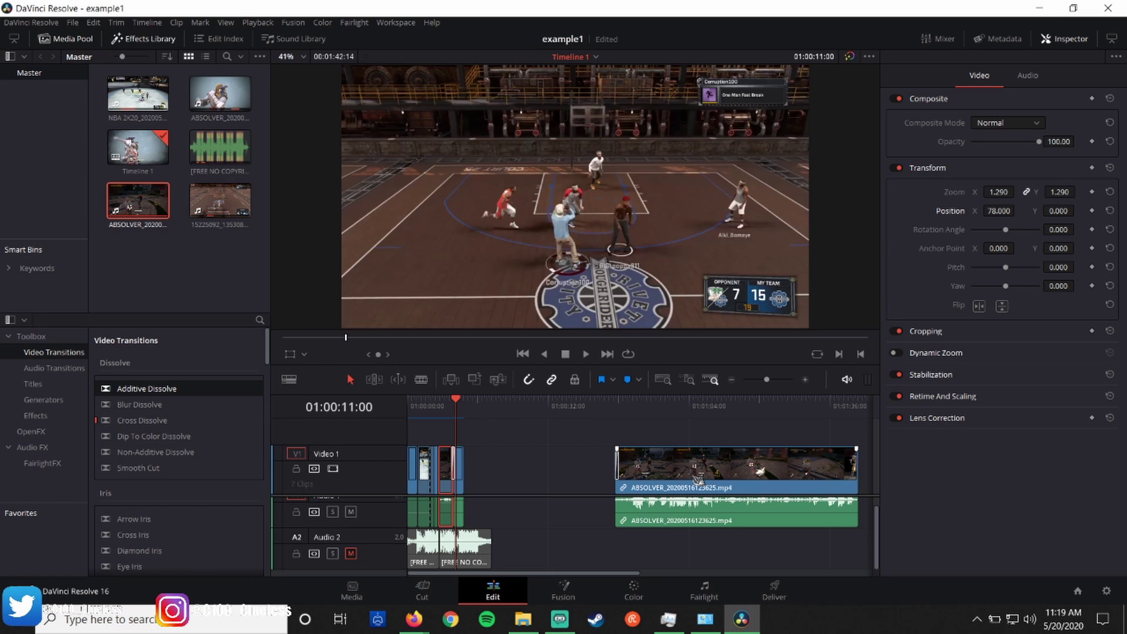
- Delete the separate ABSOLVER clip with its Additive Dissolve from the empty part of the timeline
click(729, 484)
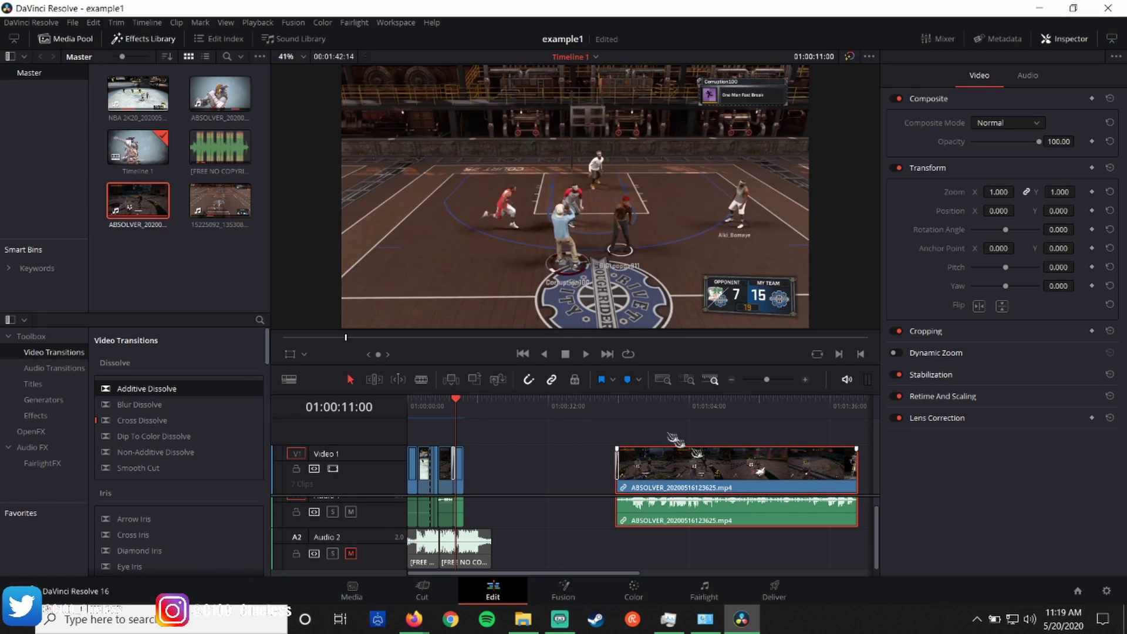
key(Delete)
click(733, 380)
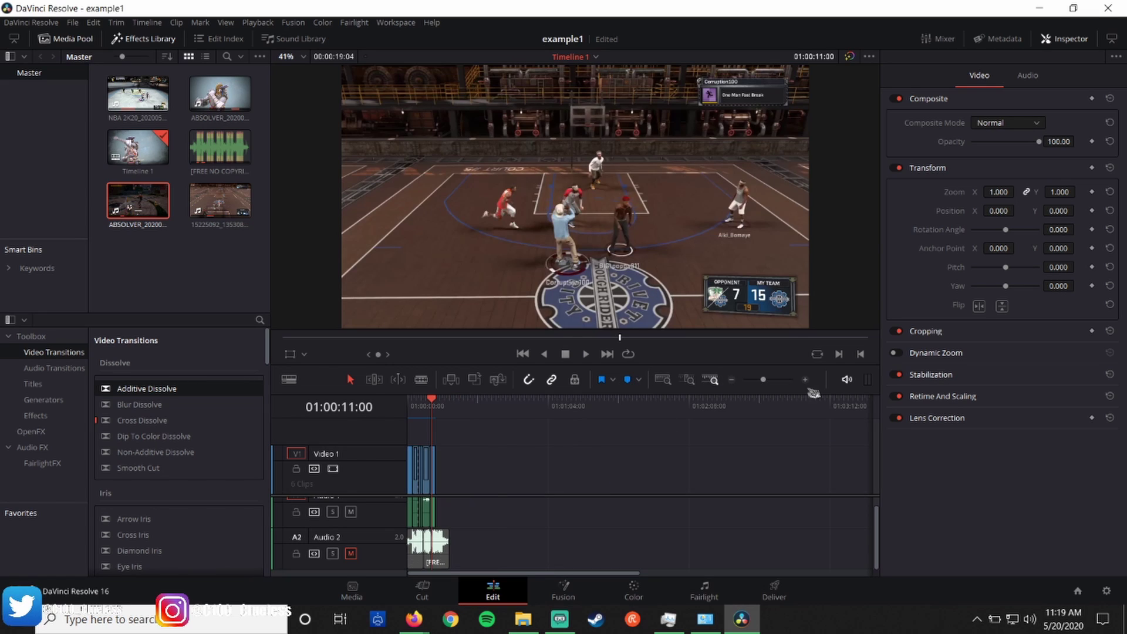
click(805, 380)
click(805, 380)
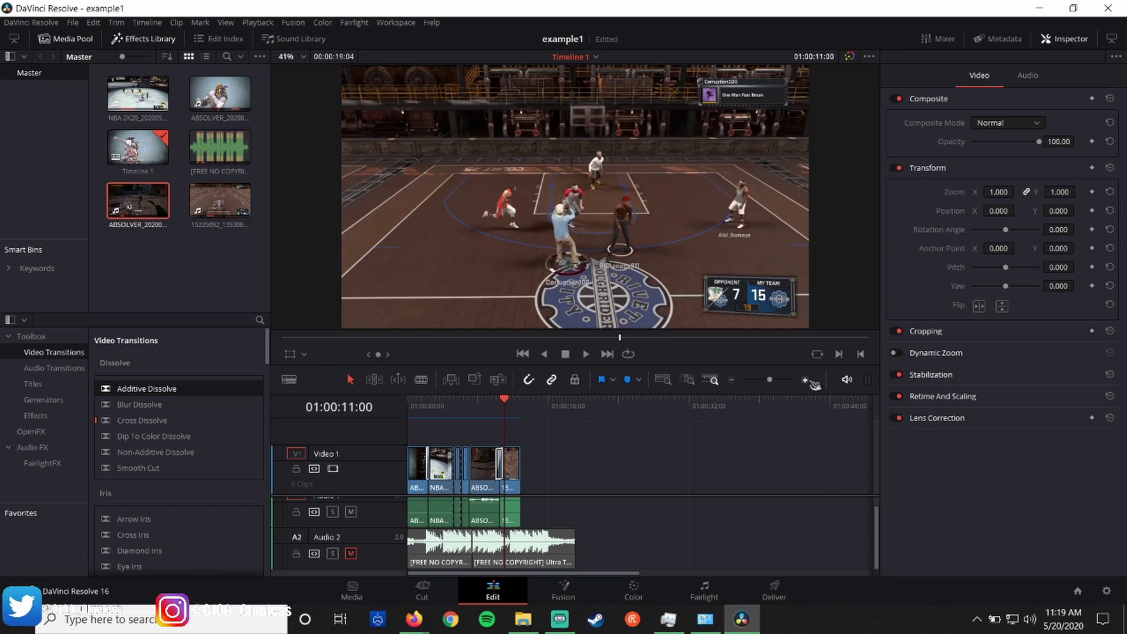
click(805, 379)
click(805, 380)
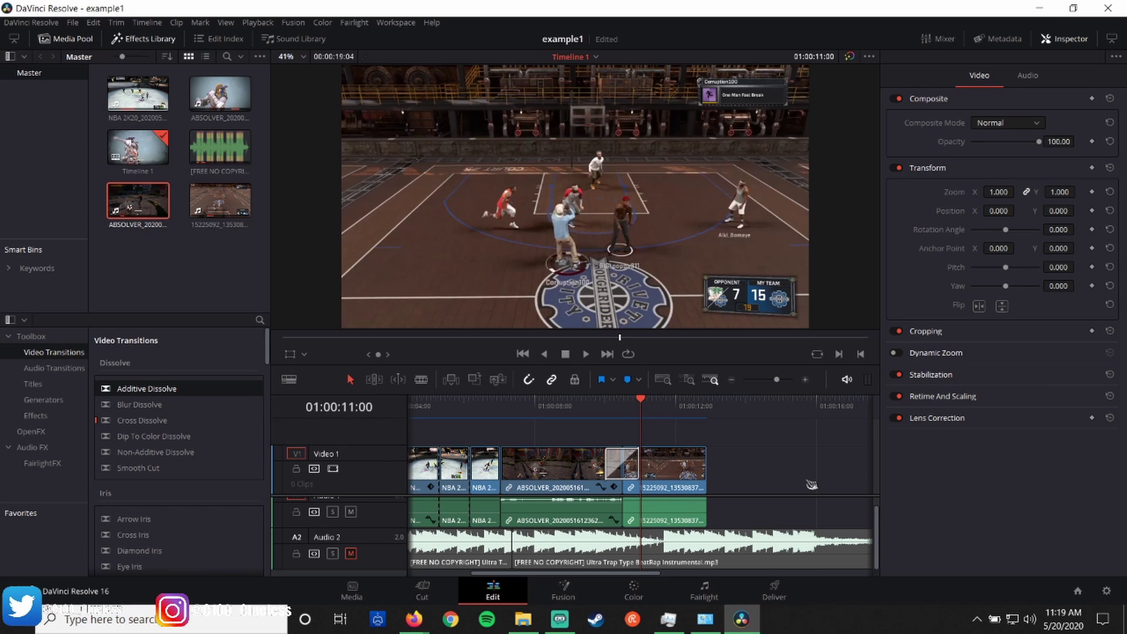
- Move the playhead to the end of the last video clip at 01:00:12:27 and unmute the Audio 2 track
click(734, 380)
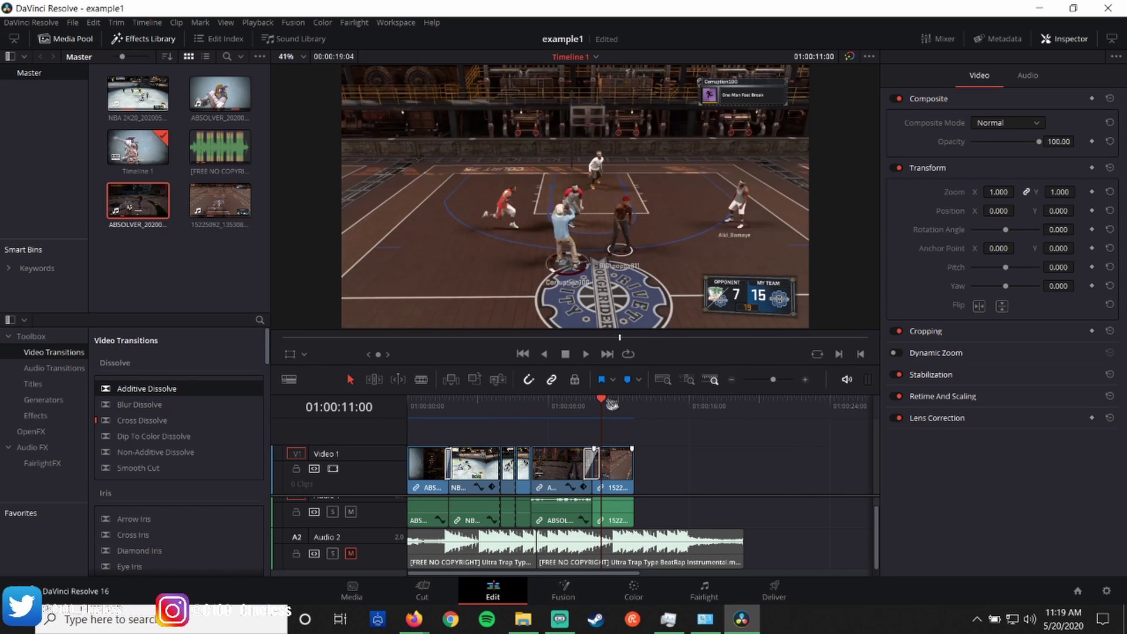
drag(605, 400, 644, 409)
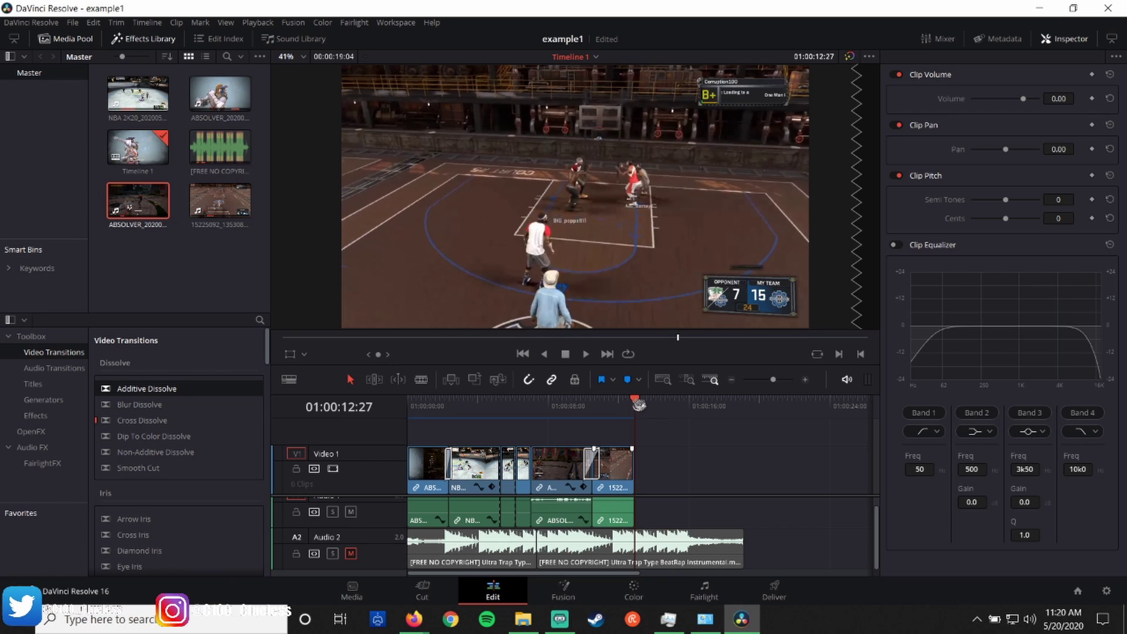
drag(642, 402, 657, 402)
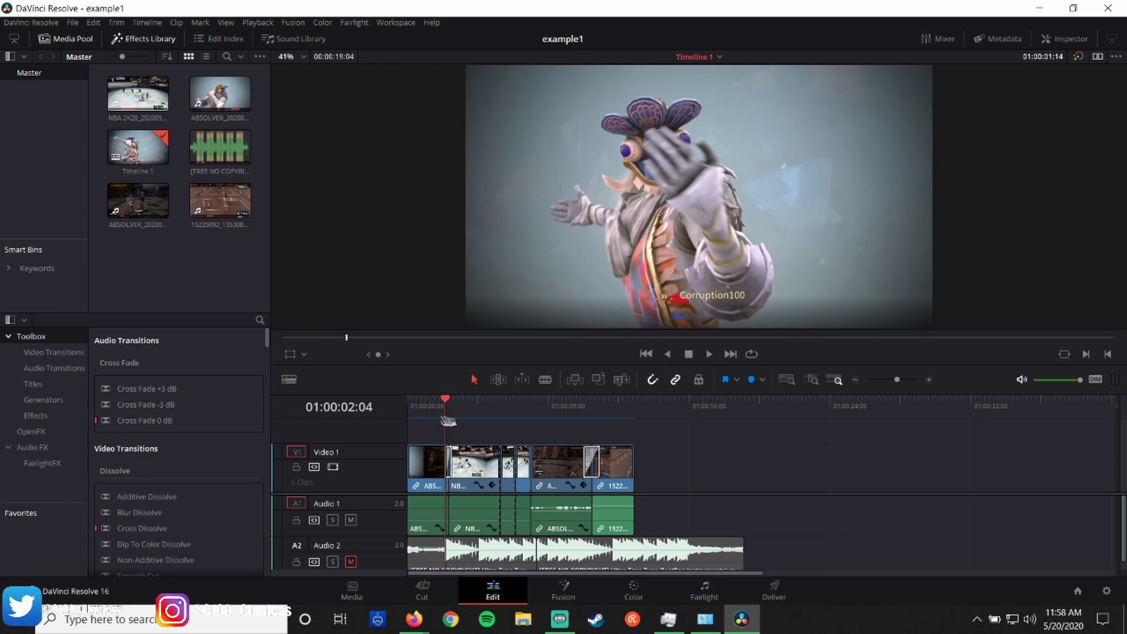
drag(454, 429, 648, 442)
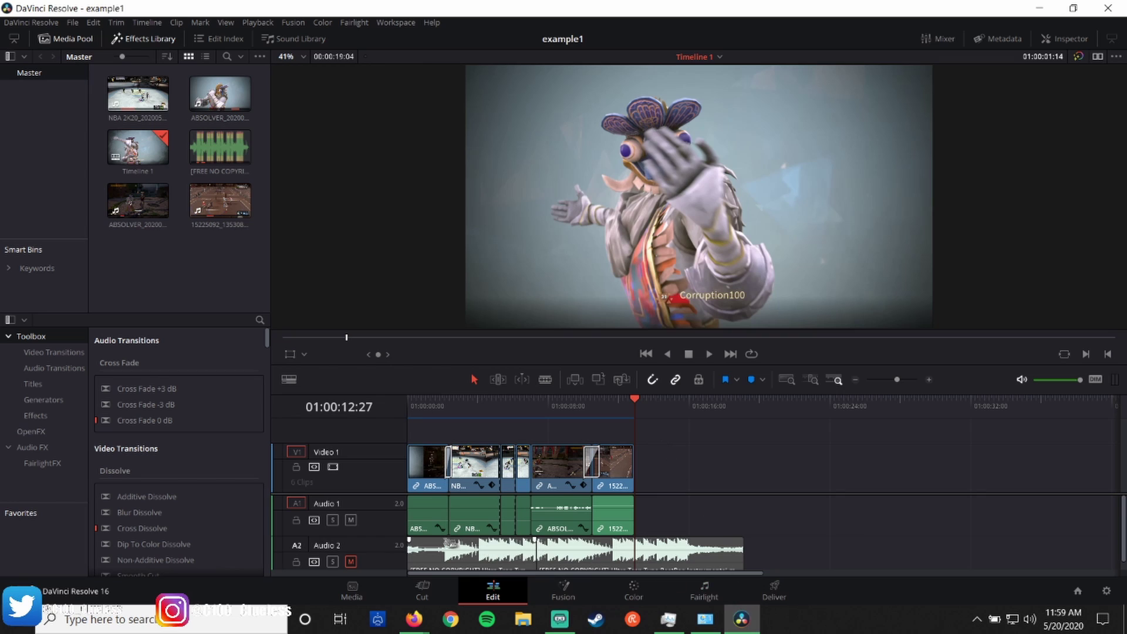
click(352, 562)
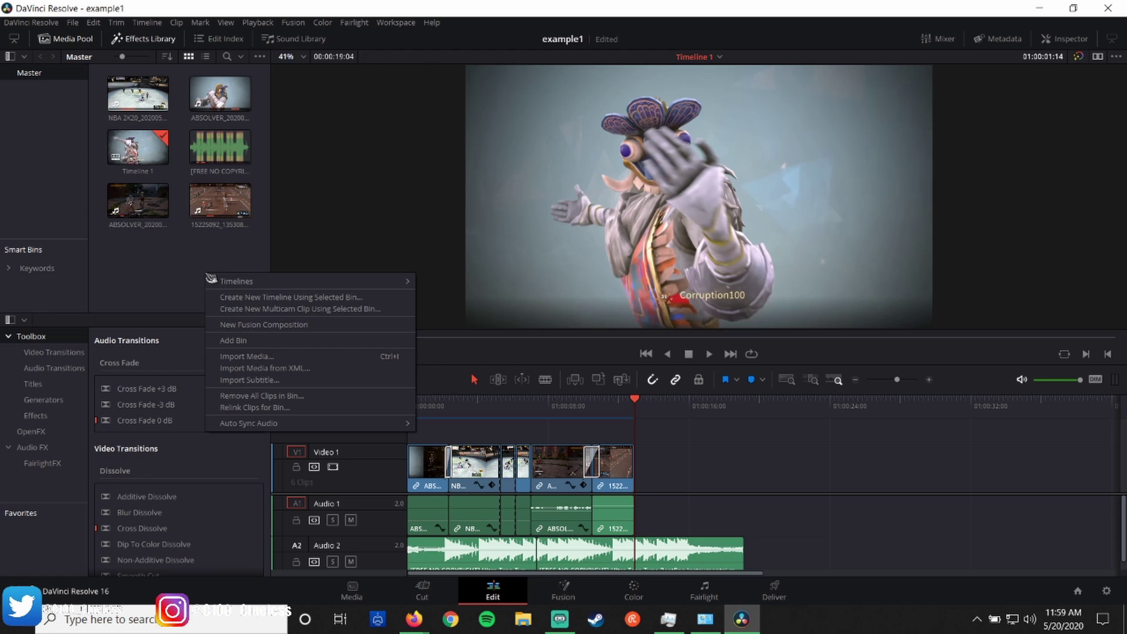
- Import match_Trim from the ad folder in Videos and place it on the timeline directly after the last clip
right_click(207, 273)
click(263, 356)
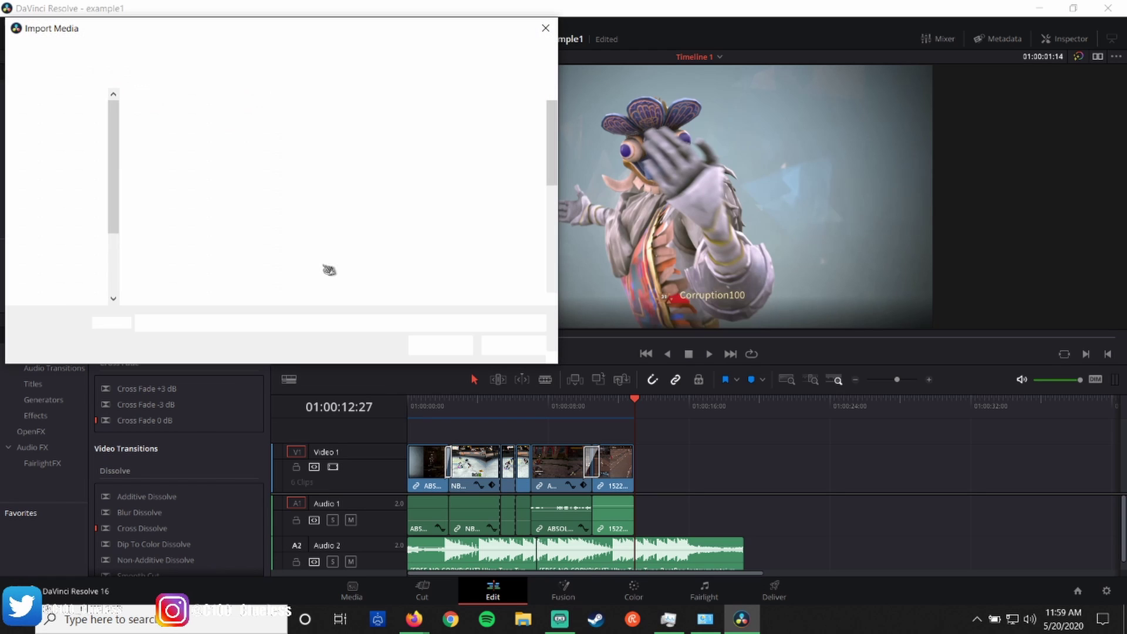
scroll(417, 229, down, 3)
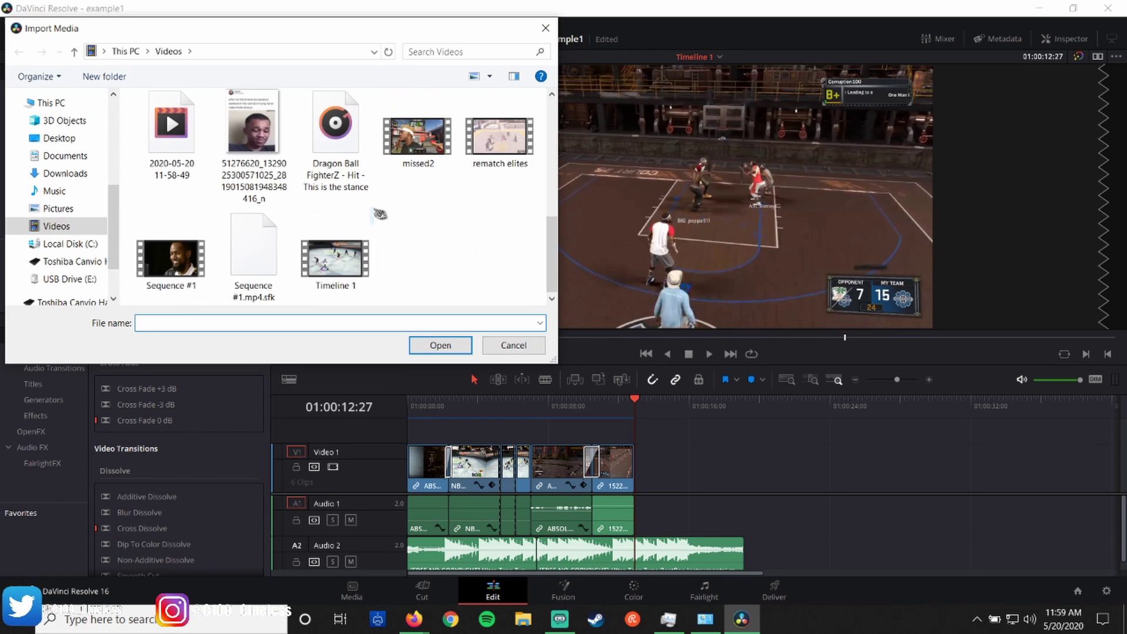
scroll(172, 229, up, 3)
double_click(253, 135)
scroll(254, 153, down, 3)
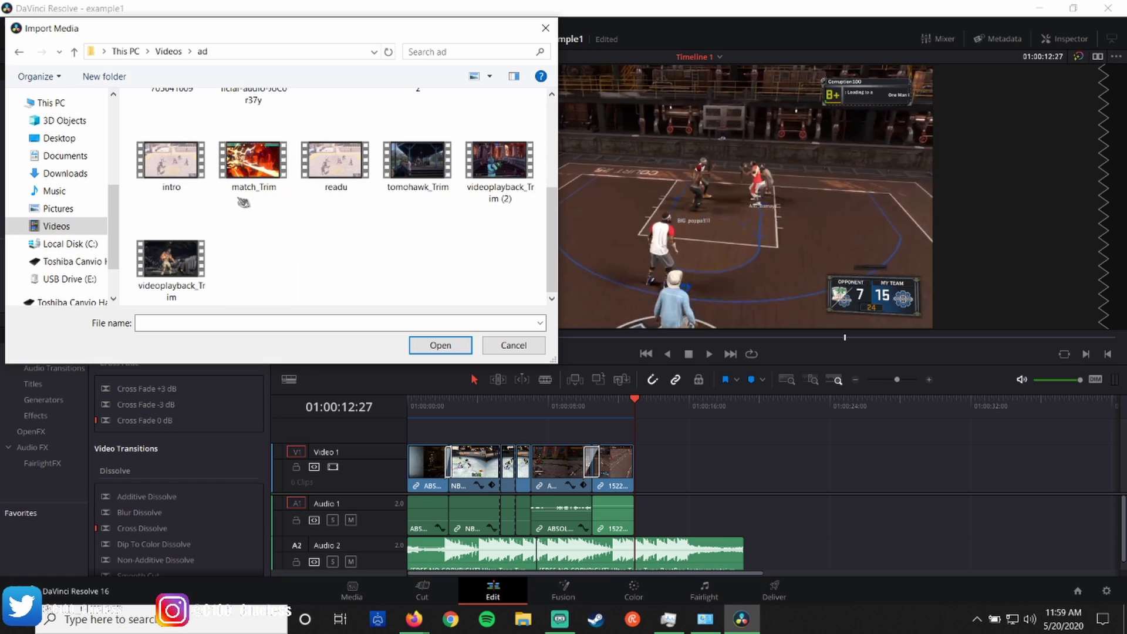
click(253, 157)
click(418, 346)
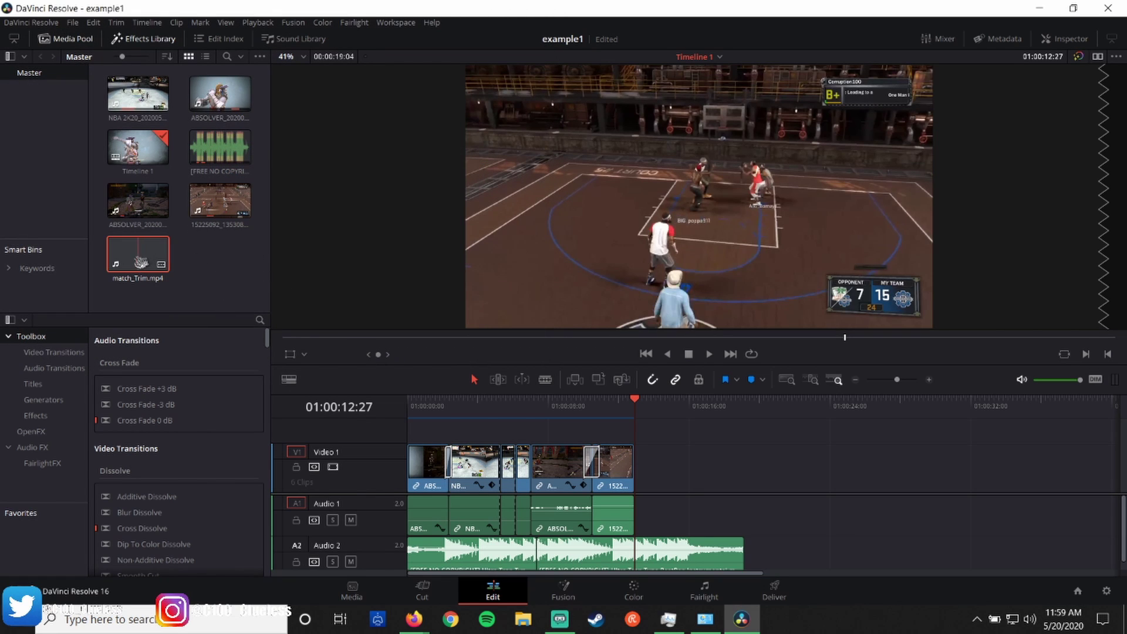
drag(141, 261, 654, 525)
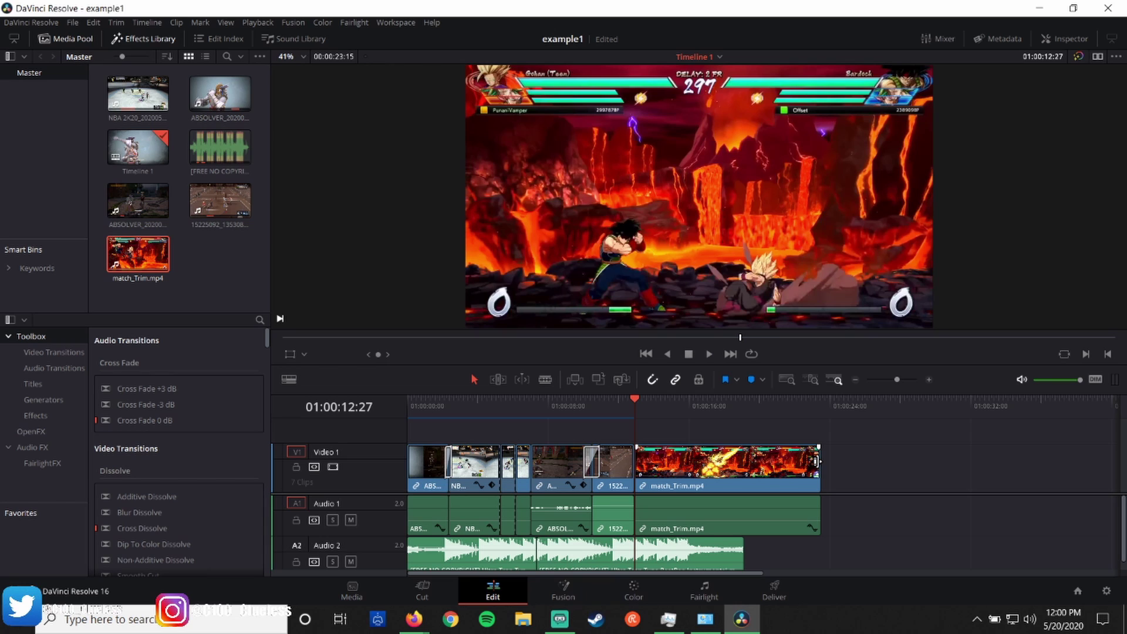
- Trim the match_Trim clip's end to line up with the end of the Audio 2 music and add a fade-out to the music
drag(819, 460, 741, 458)
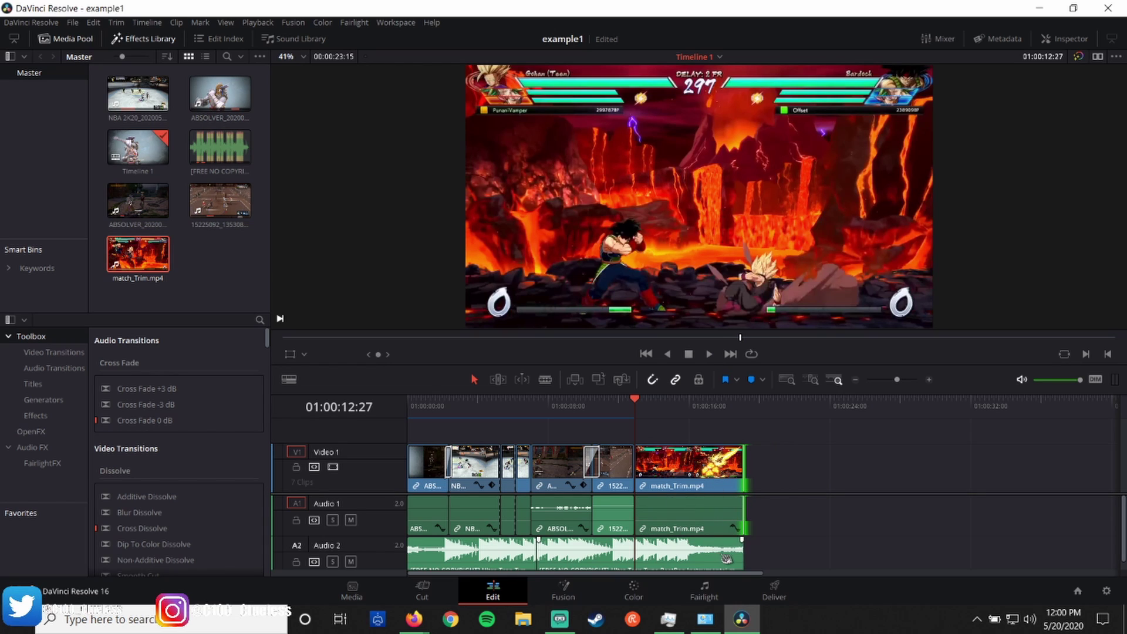
drag(742, 539, 713, 541)
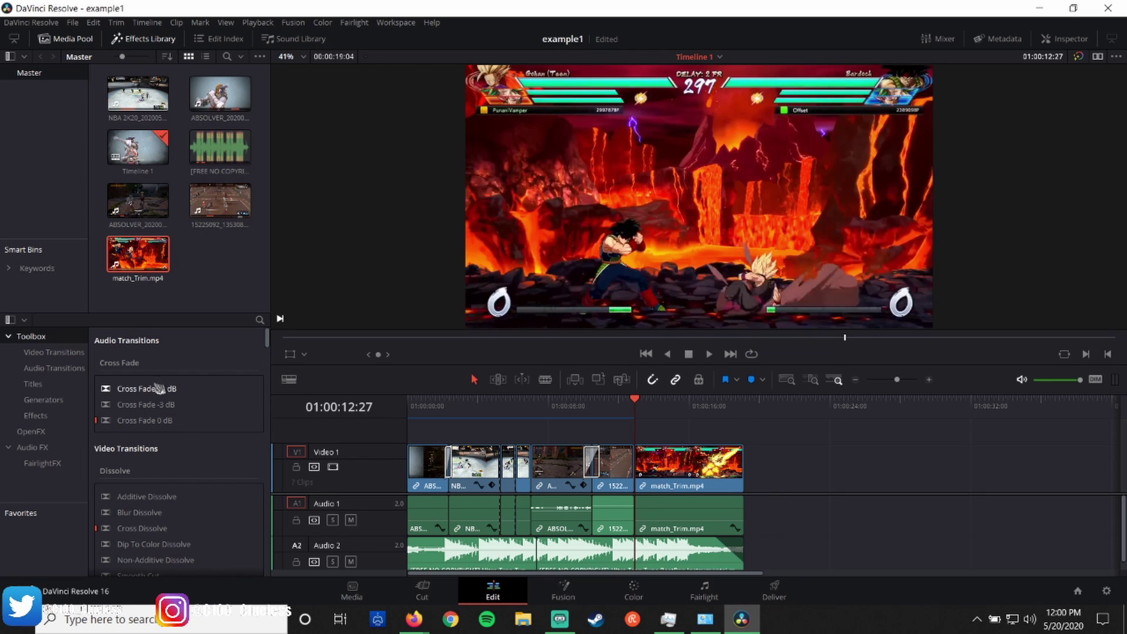
- Add a Text title on a new video track above the match_Trim clip, aligned with the clip's start
click(56, 383)
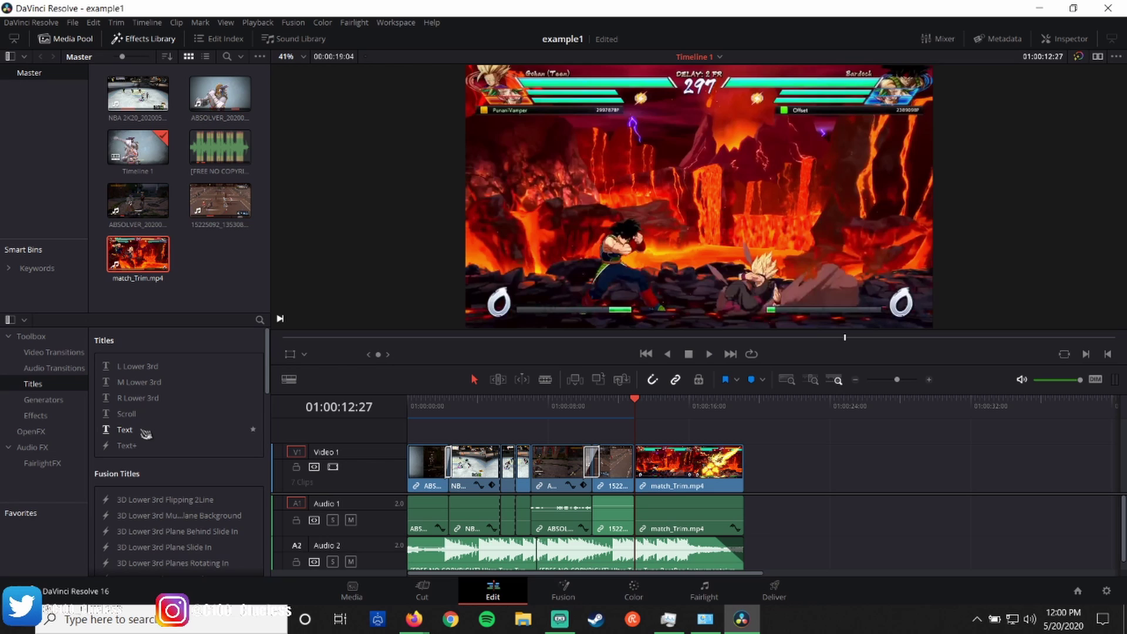
drag(145, 433, 650, 411)
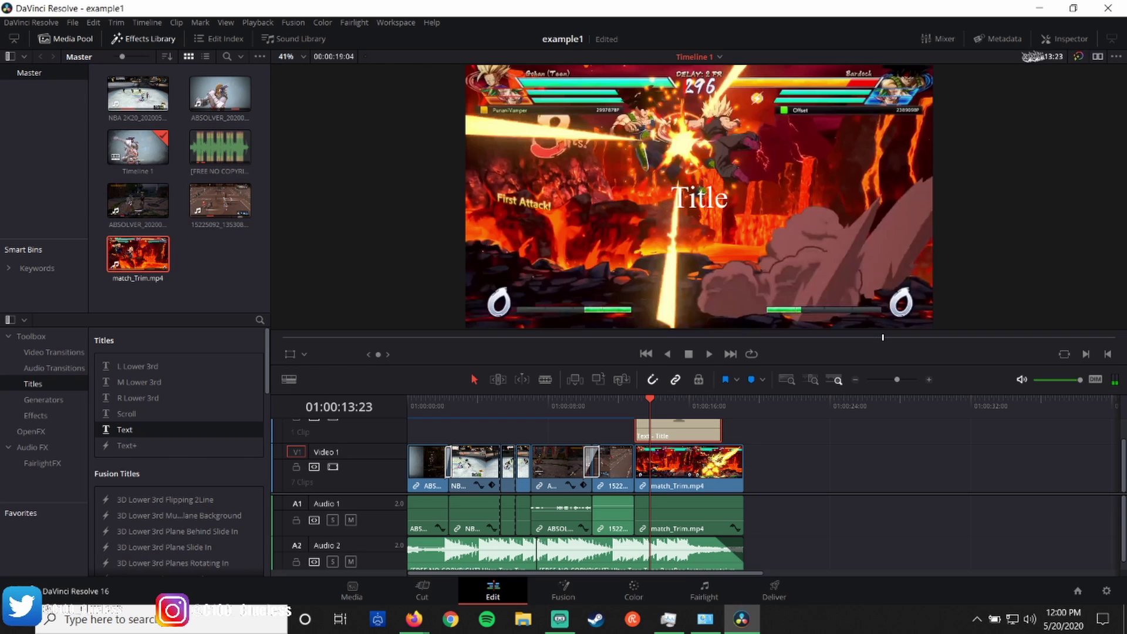
- Change the title's font family to Tahoma and its text to "Test"
click(1065, 39)
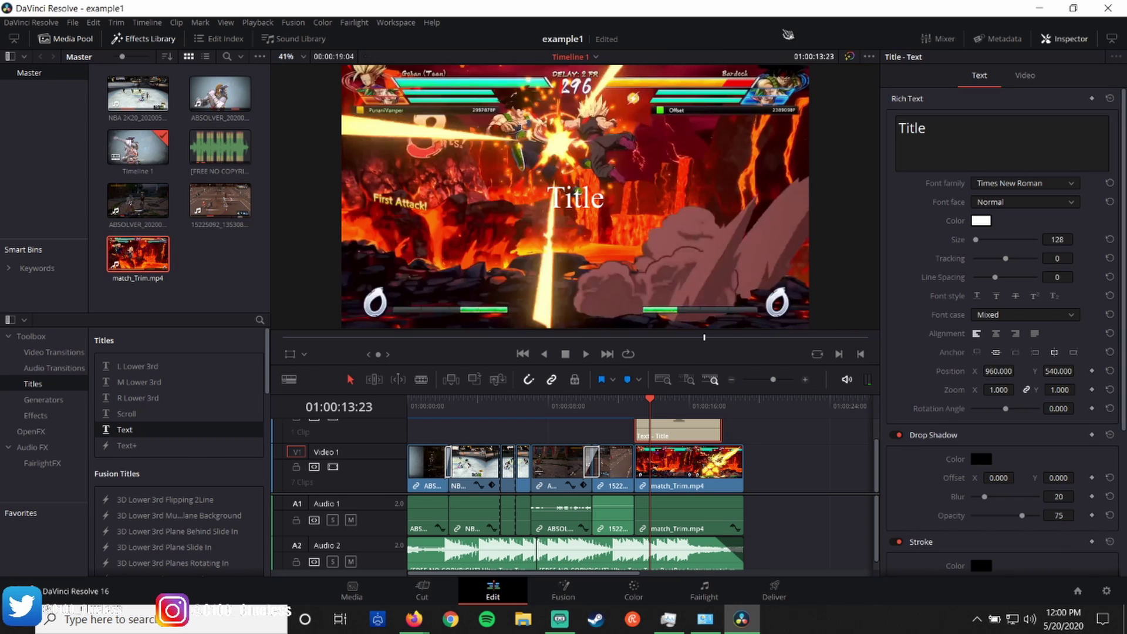
click(1039, 185)
click(1029, 294)
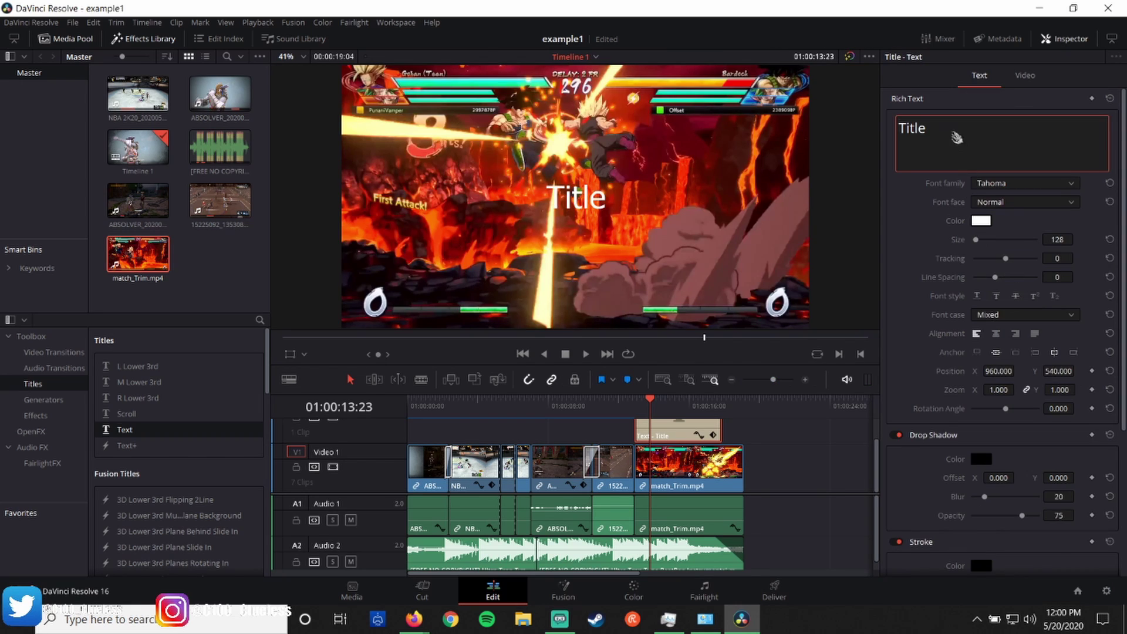
drag(957, 138, 827, 129)
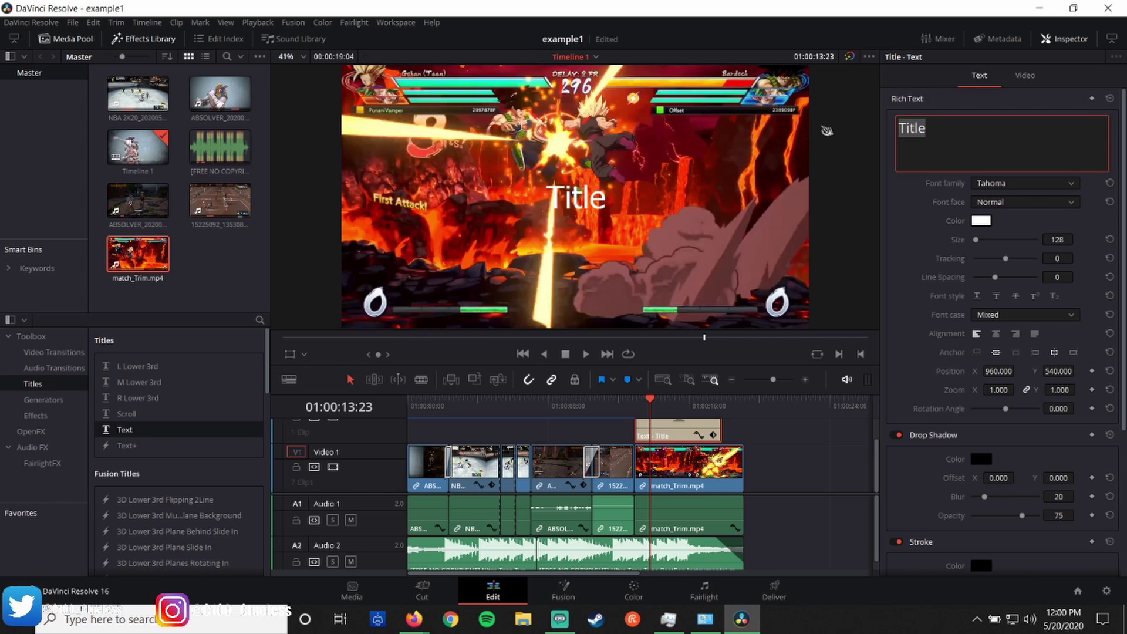
text(Test)
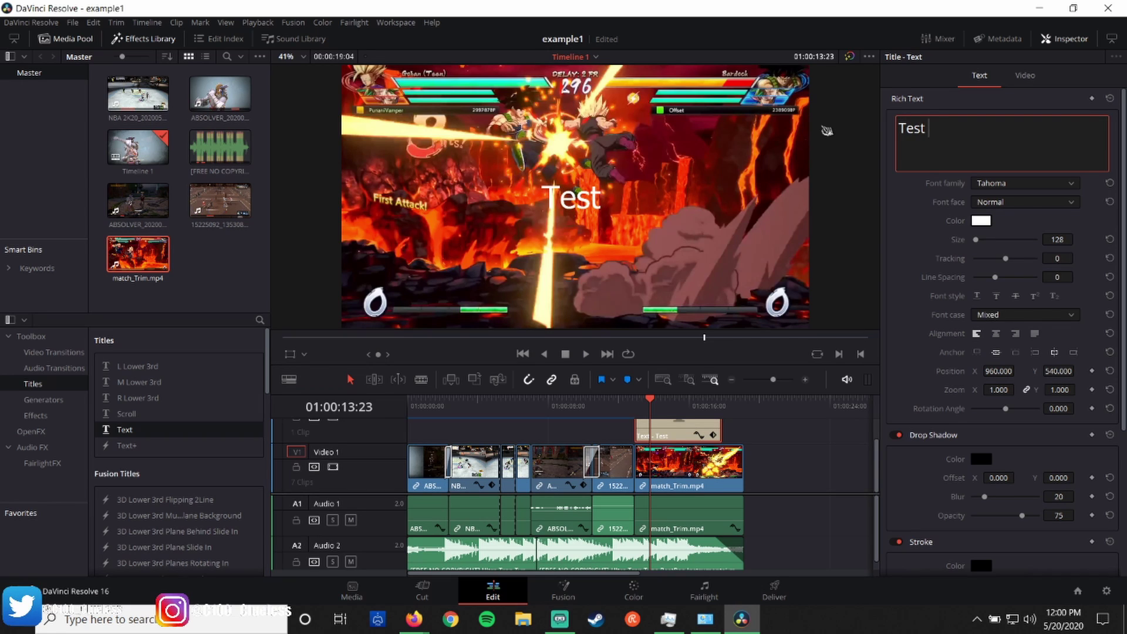
key(BackSpace)
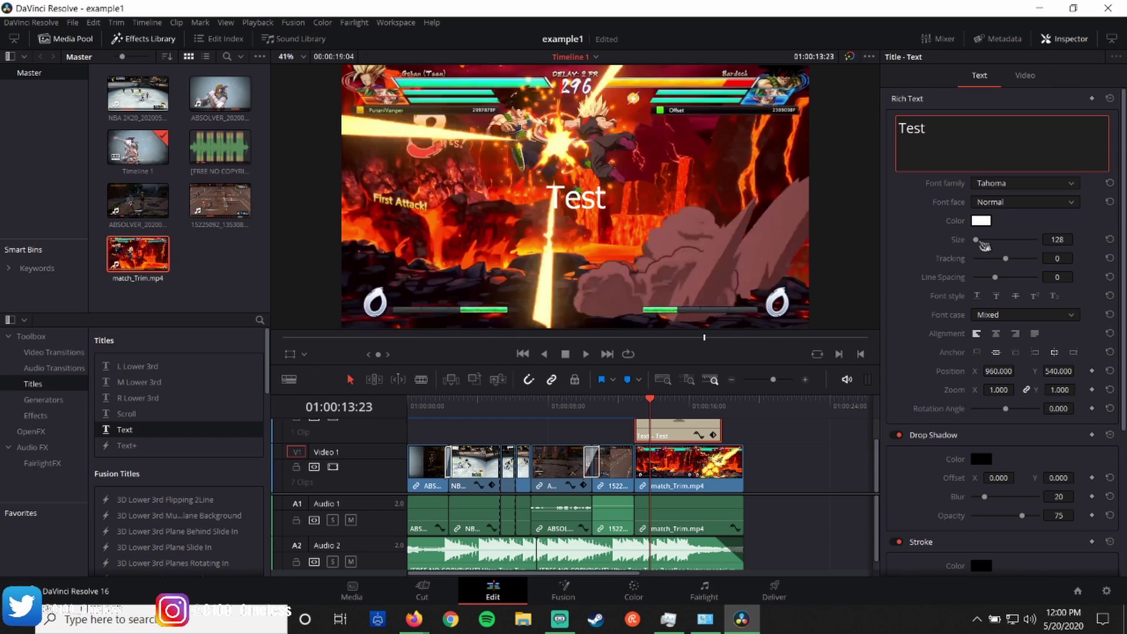
- Enlarge the Test title to size 613 and look through its remaining text settings
drag(979, 241, 989, 241)
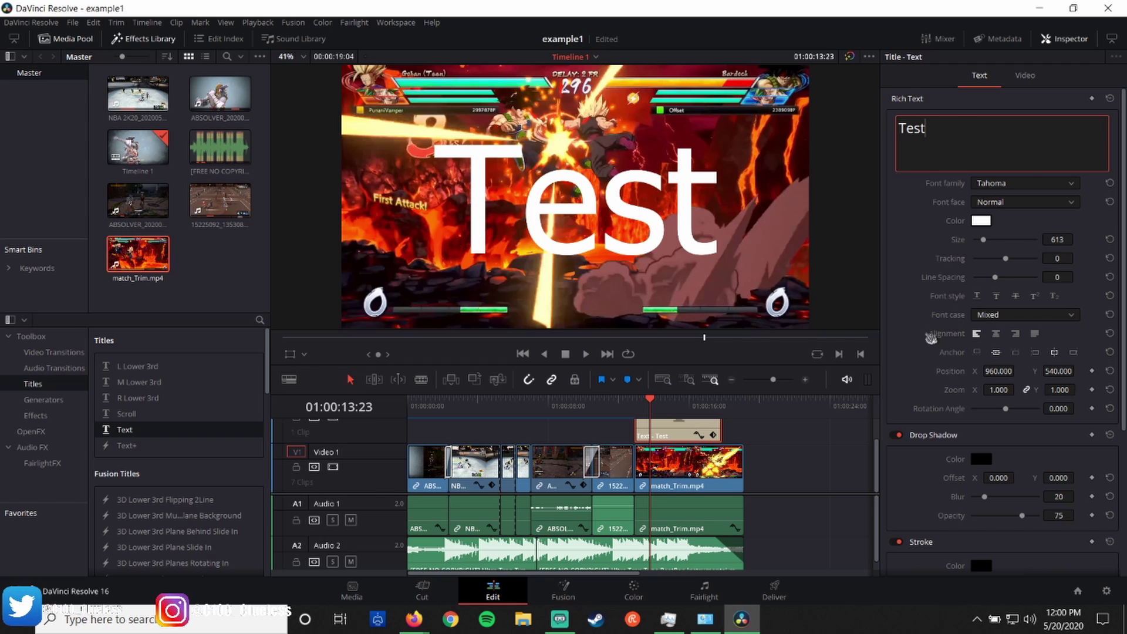
scroll(933, 305, down, 3)
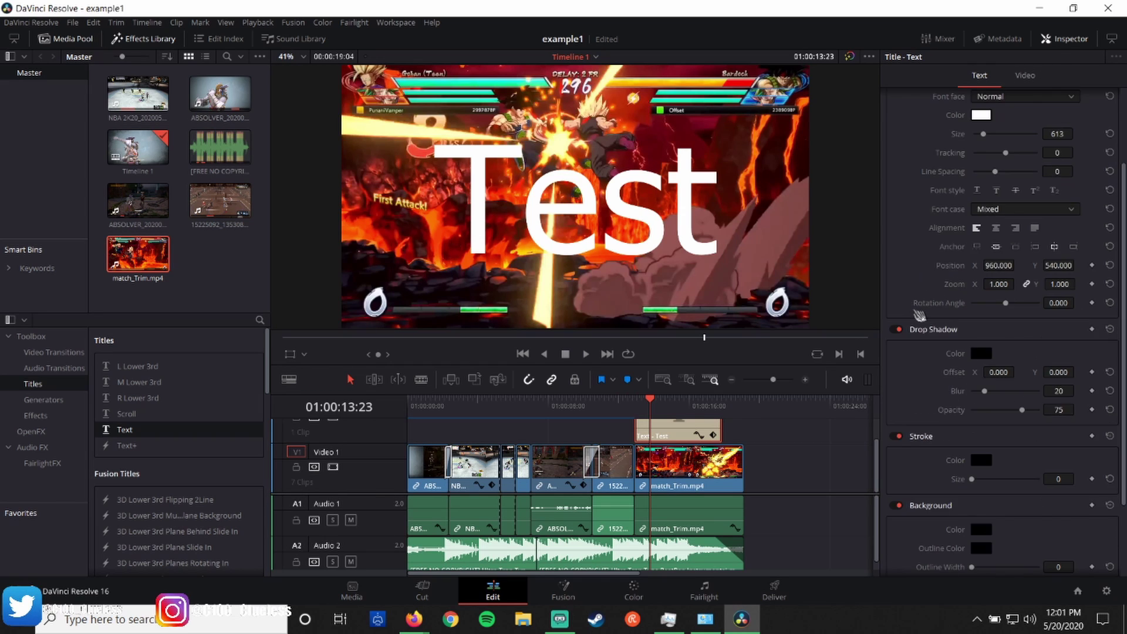
scroll(914, 318, up, 3)
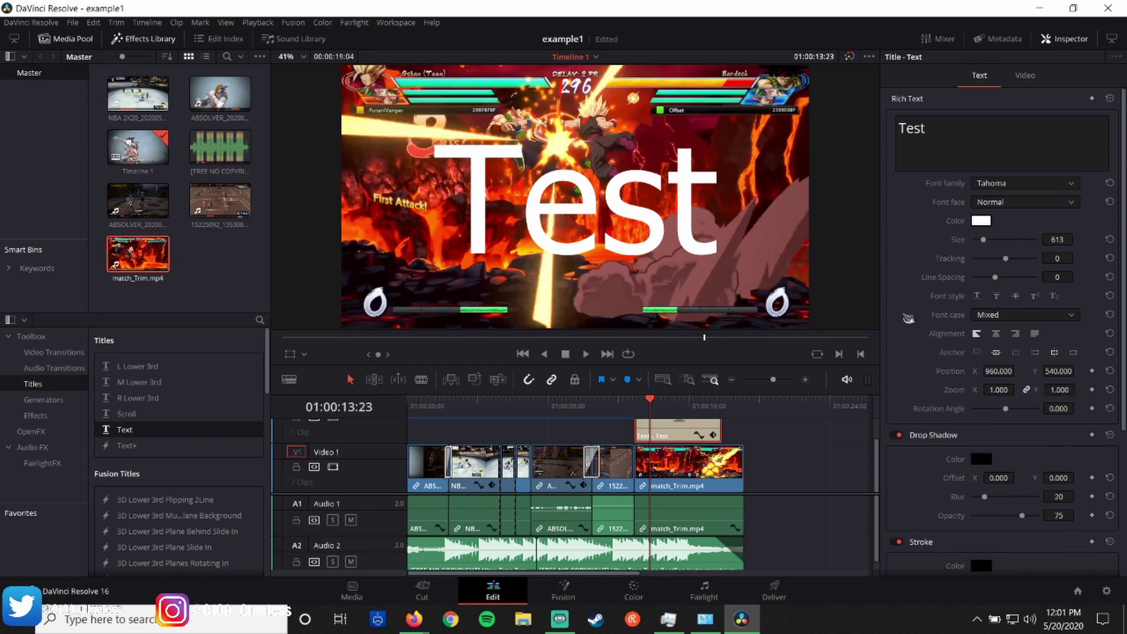
- Set the composite mode of the Test title to Multiply
click(1021, 80)
click(1036, 123)
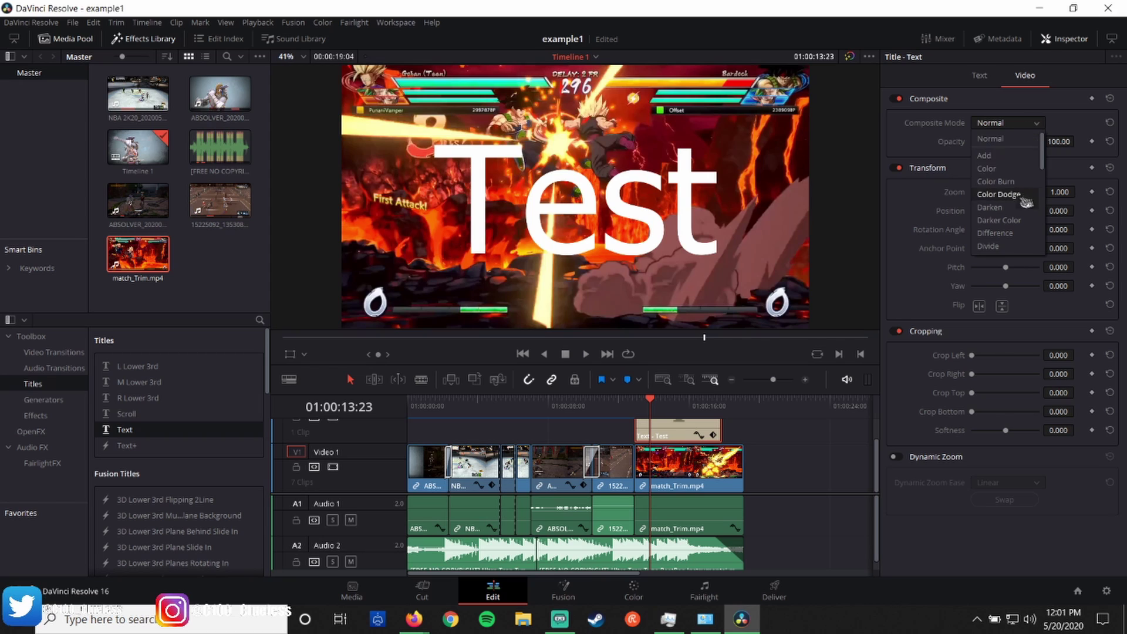
scroll(1026, 201, down, 5)
click(1016, 154)
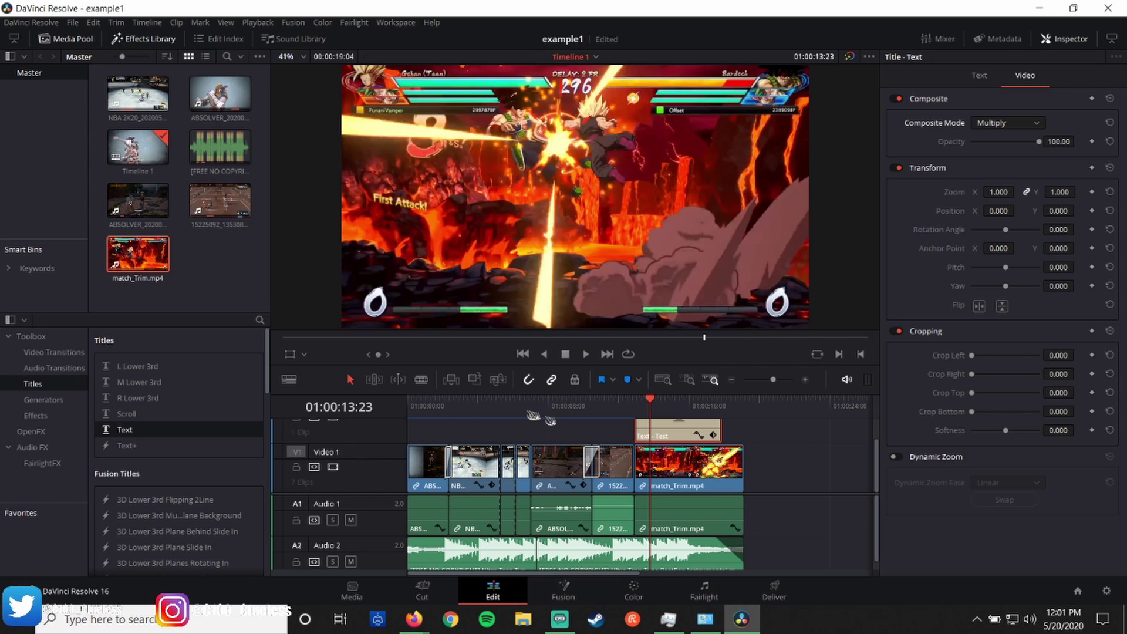
- Move the Video 2 track holding the title down so that it lies beneath the video clips
click(824, 473)
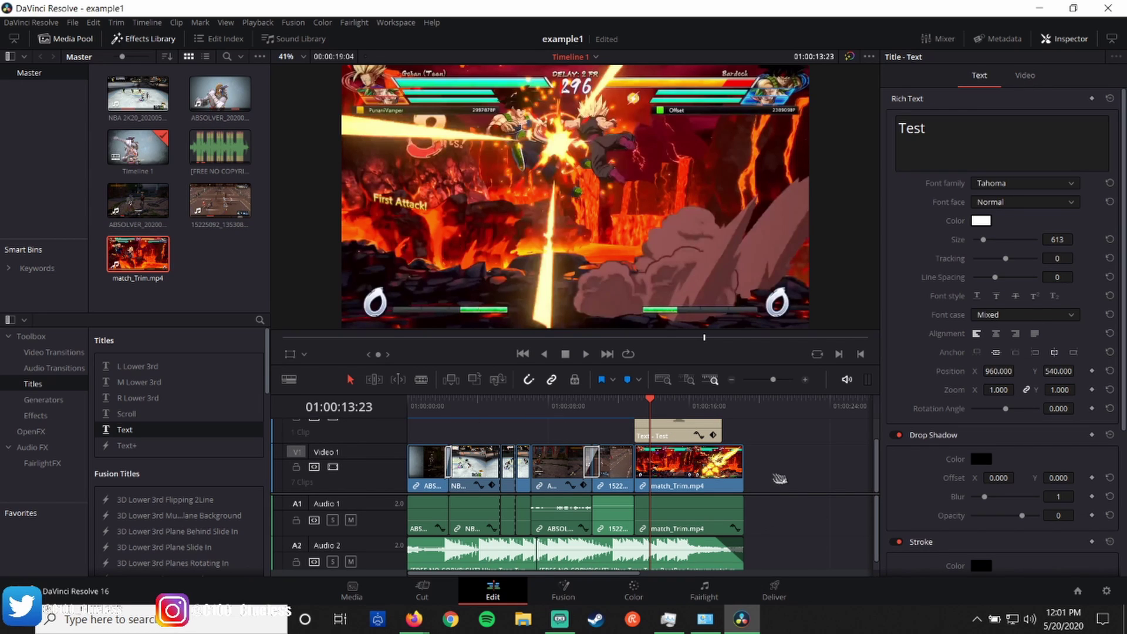
drag(800, 478, 767, 473)
scroll(365, 454, up, 1)
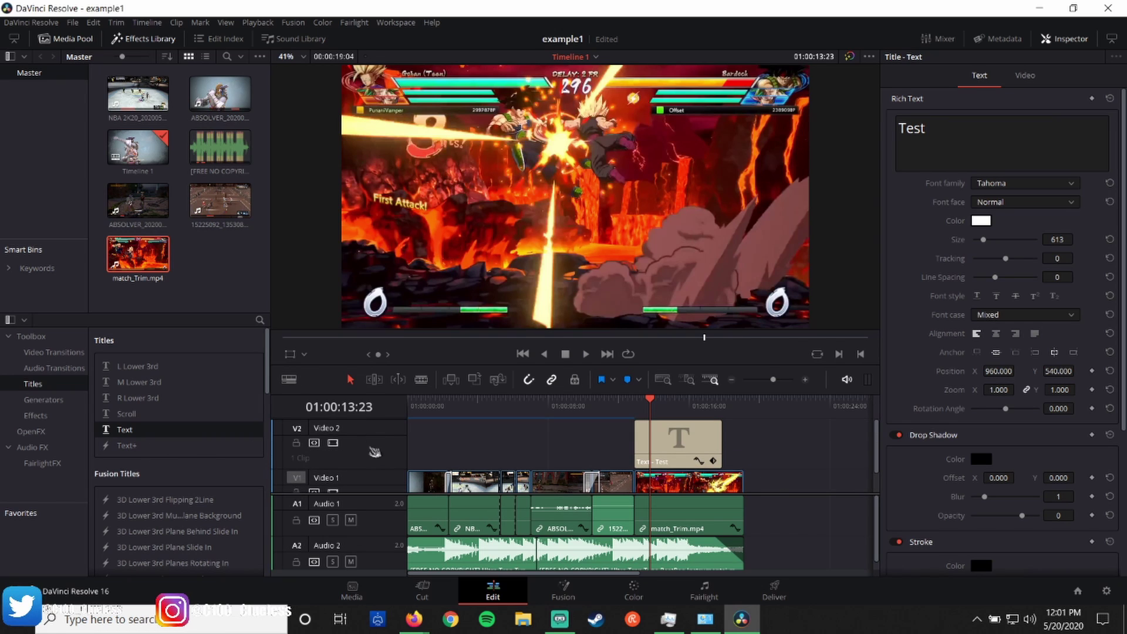
right_click(362, 429)
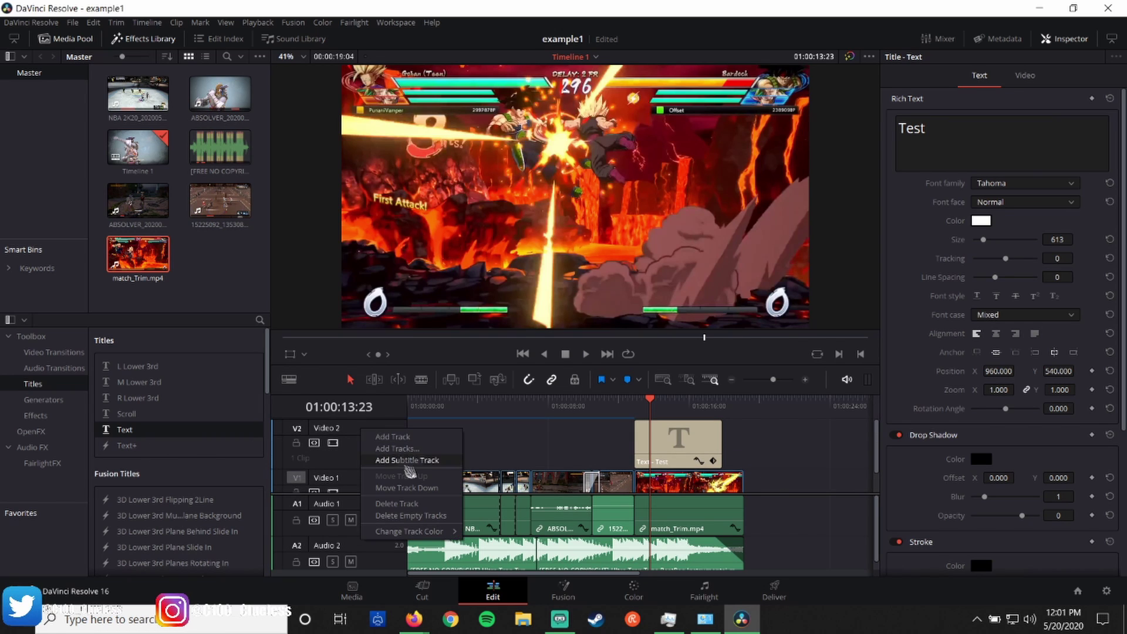
click(415, 488)
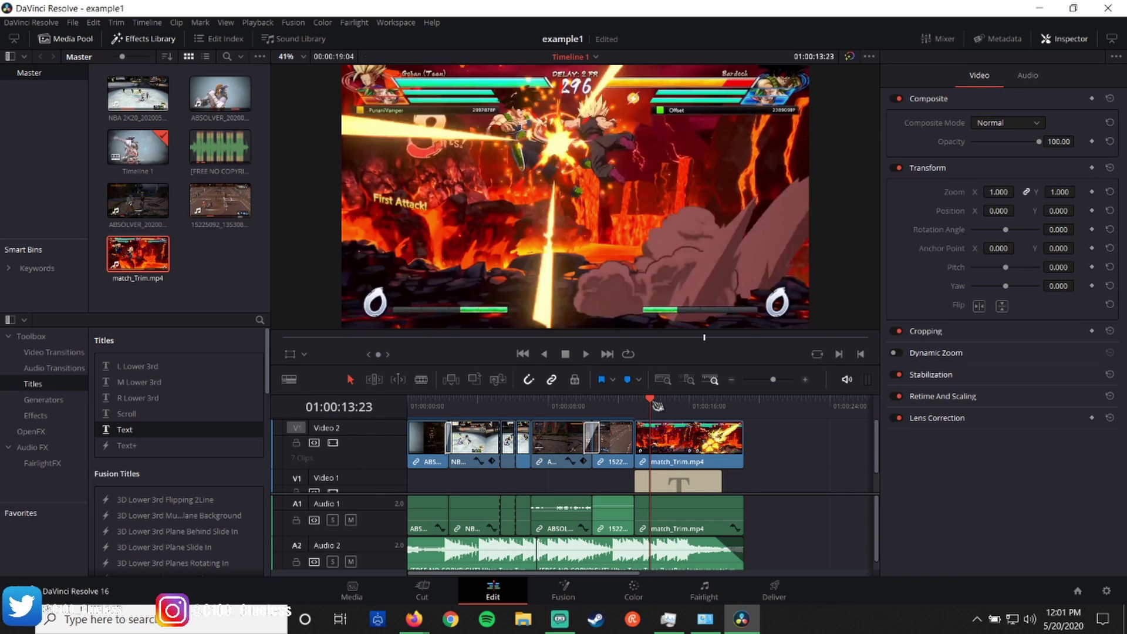
- Set the composite mode of the match_Trim clip to Multiply, with the playhead at 01:00:14:04 over the title
mouse_move(653, 405)
mouse_down()
mouse_move(634, 404)
mouse_move(681, 405)
mouse_move(660, 405)
mouse_up()
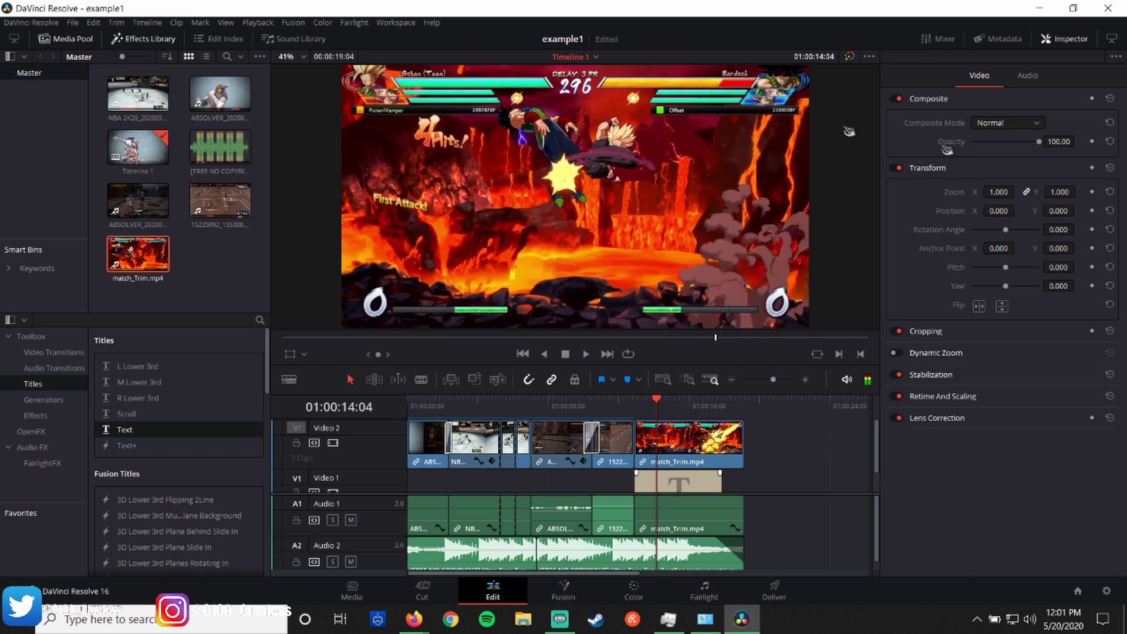
click(684, 485)
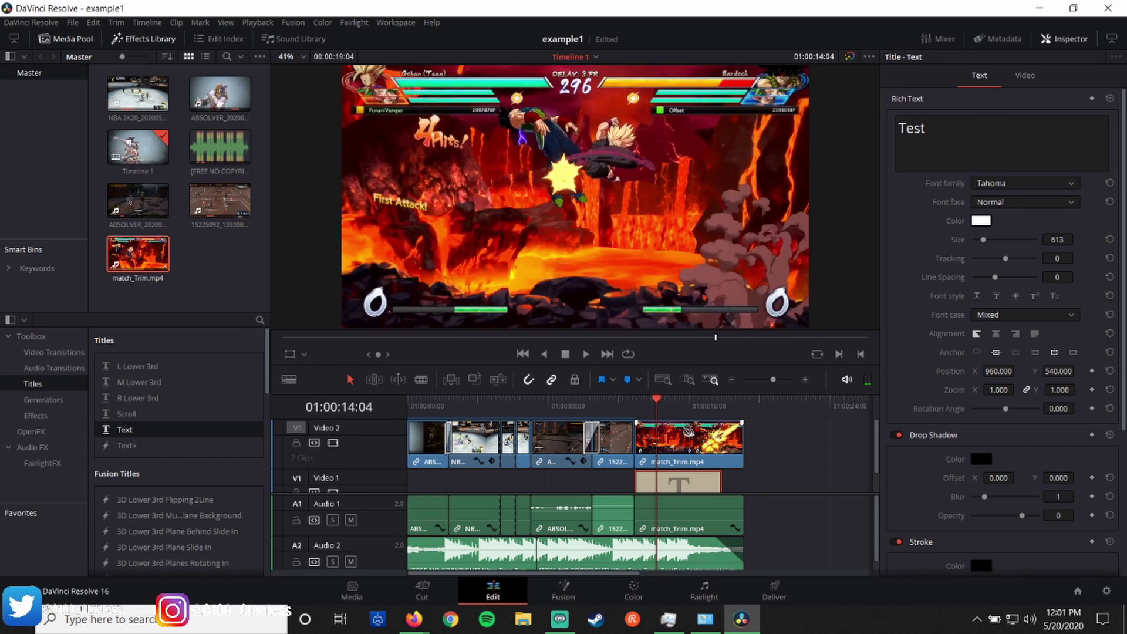
click(684, 434)
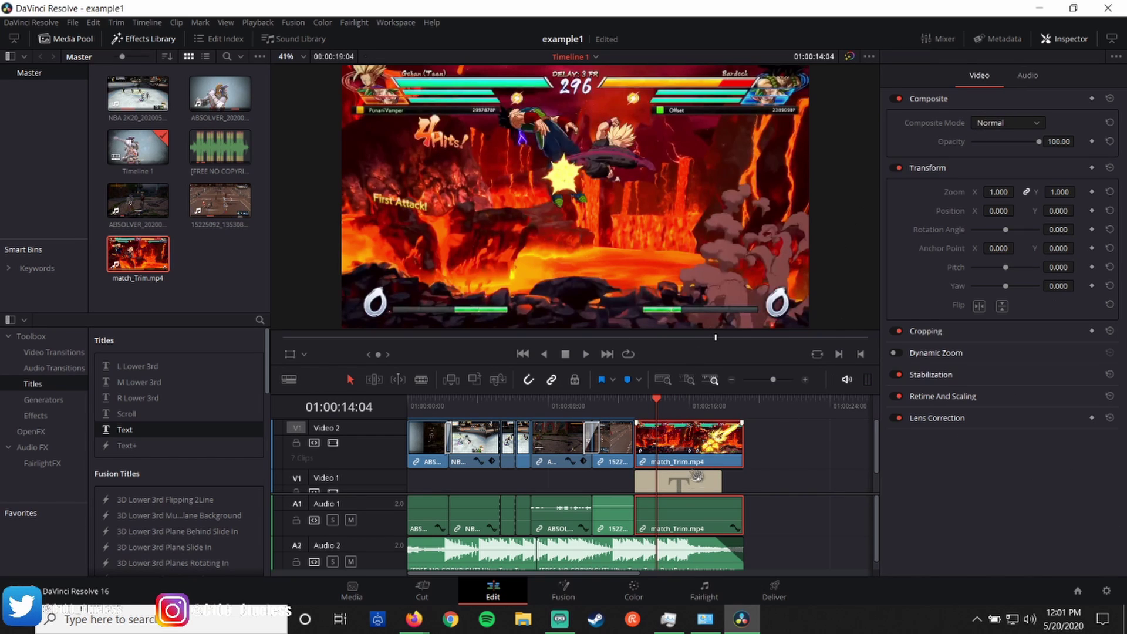
click(998, 123)
scroll(1006, 194, down, 5)
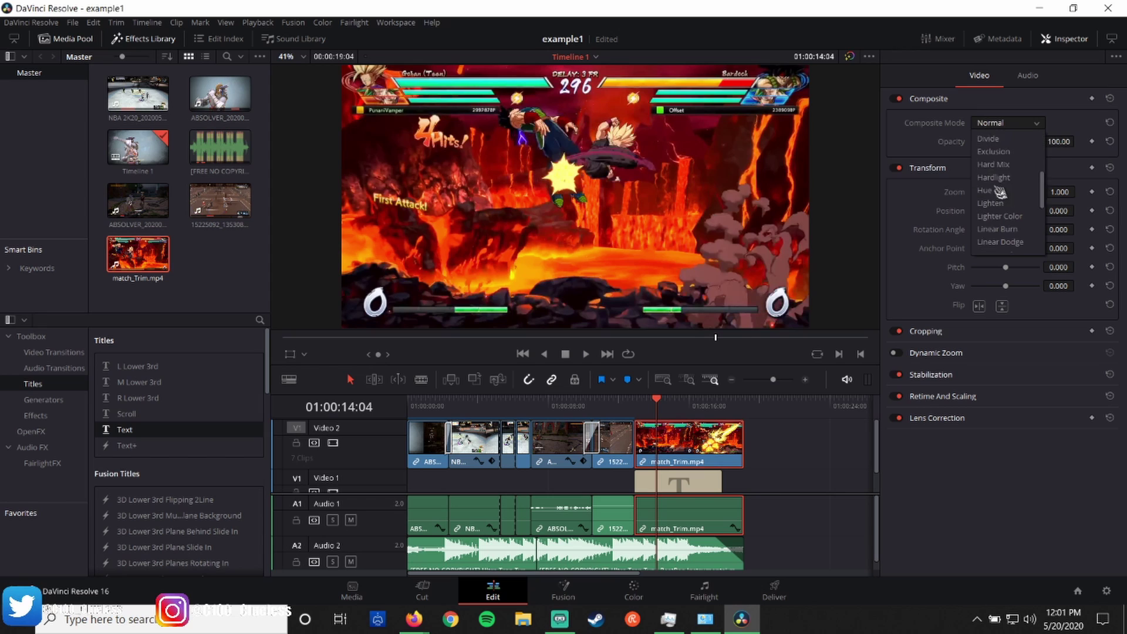
click(992, 152)
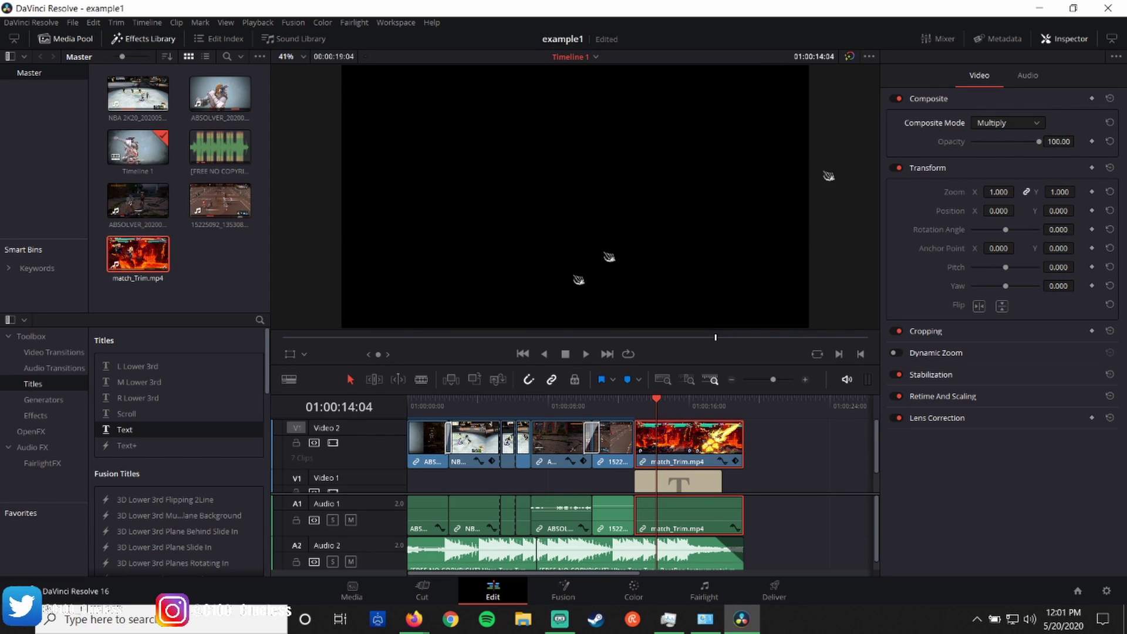
- Set the Test title's composite mode back to Normal
click(670, 493)
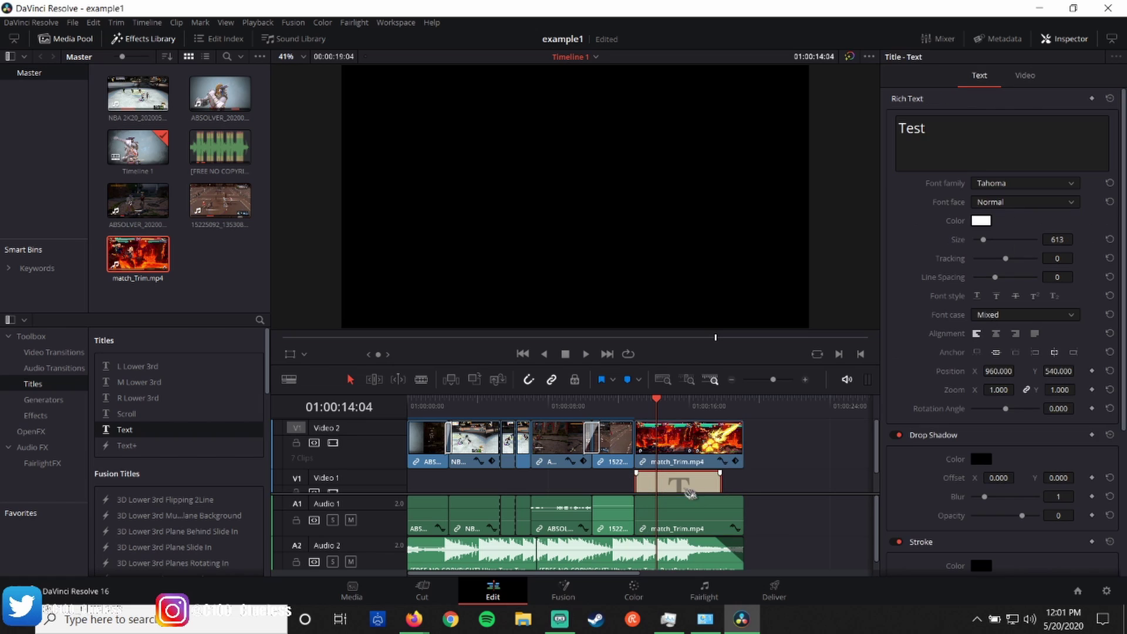
mouse_move(661, 403)
mouse_down()
mouse_move(624, 403)
mouse_move(691, 403)
mouse_move(675, 403)
mouse_up()
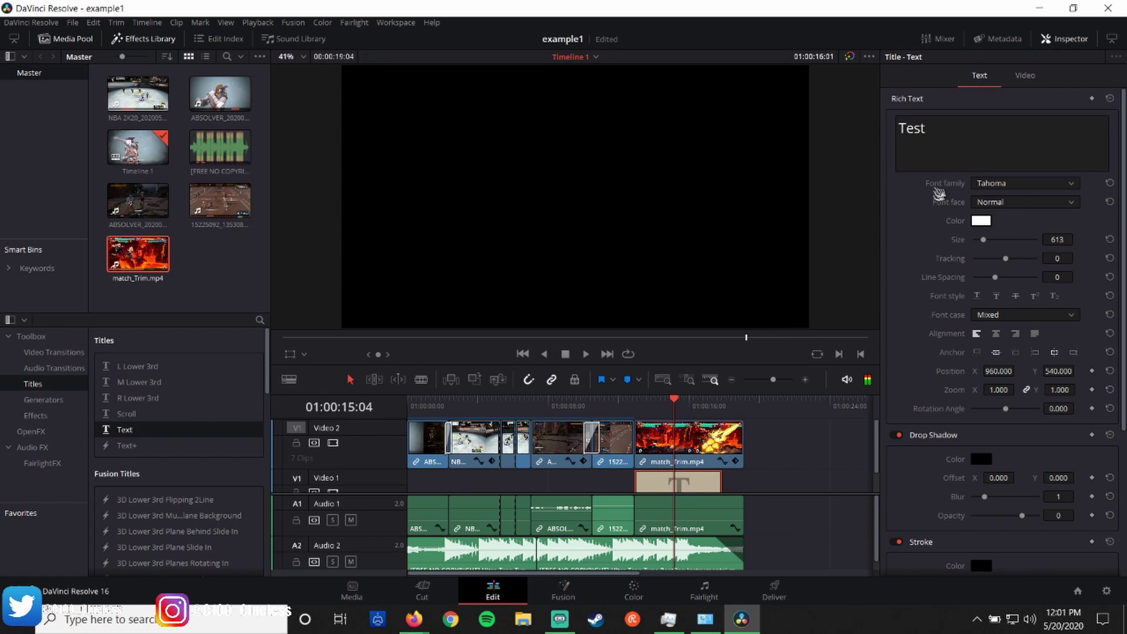
click(1036, 75)
click(1022, 125)
scroll(1014, 141, down, 3)
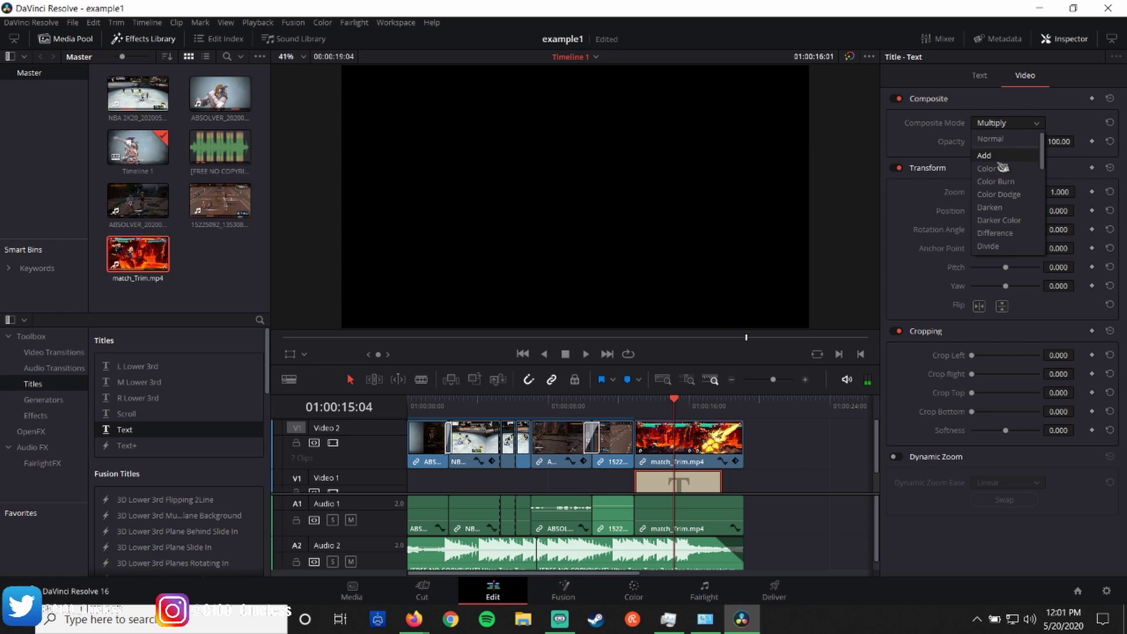
click(1010, 154)
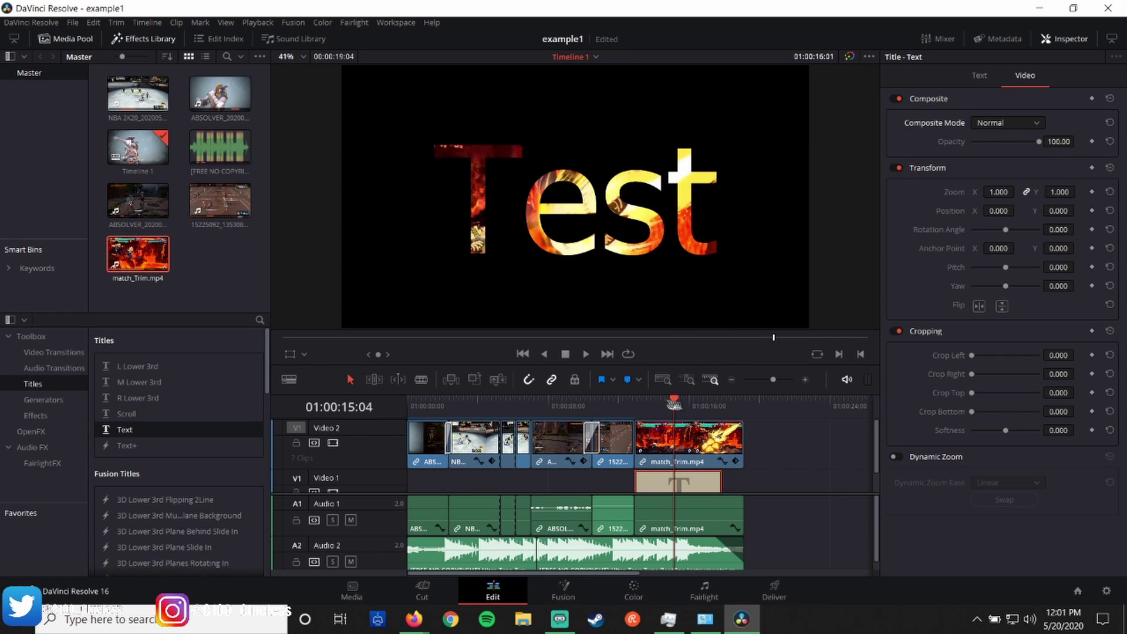
- Return the playhead to the match_Trim clip's start at 01:00:12:27 and extend the Test title to the clip's end
drag(677, 404, 635, 403)
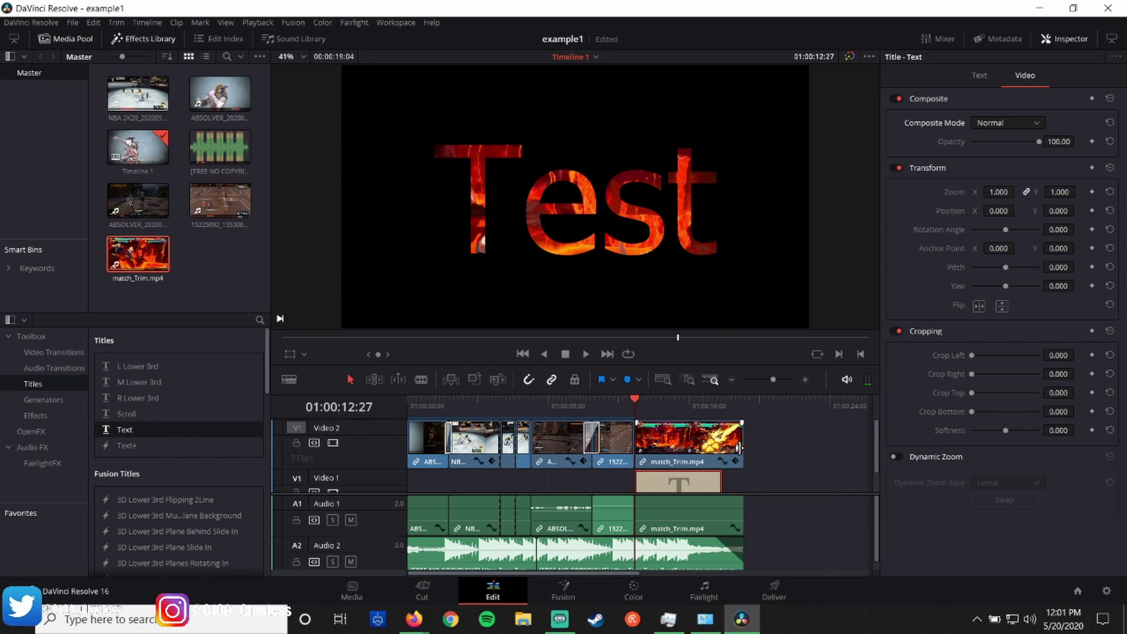
click(715, 484)
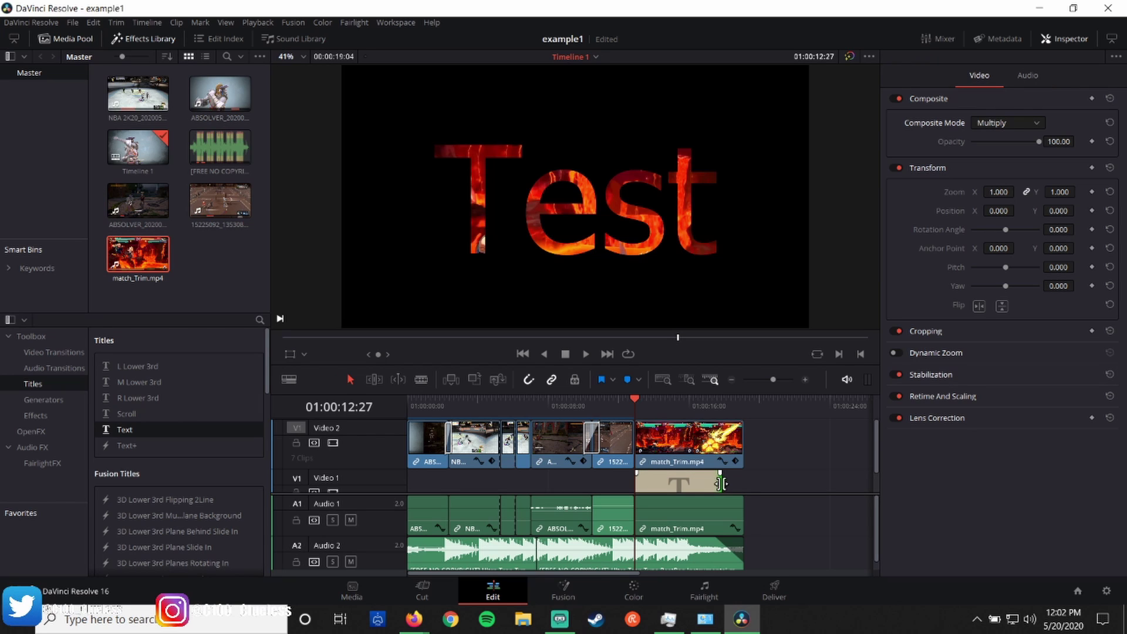
click(664, 480)
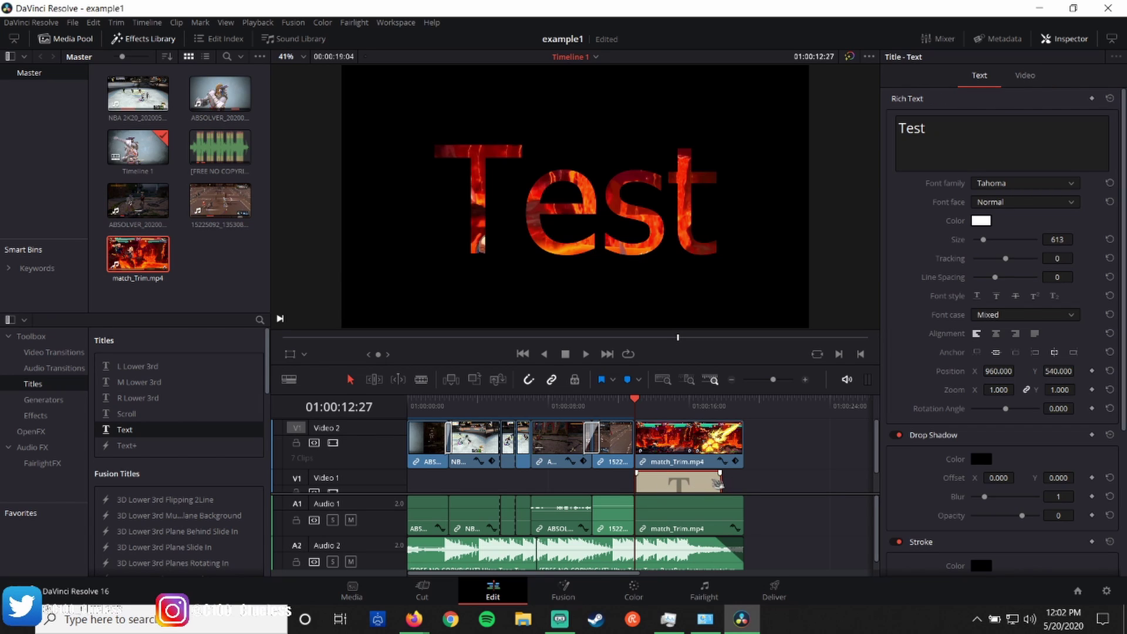
drag(721, 481, 744, 483)
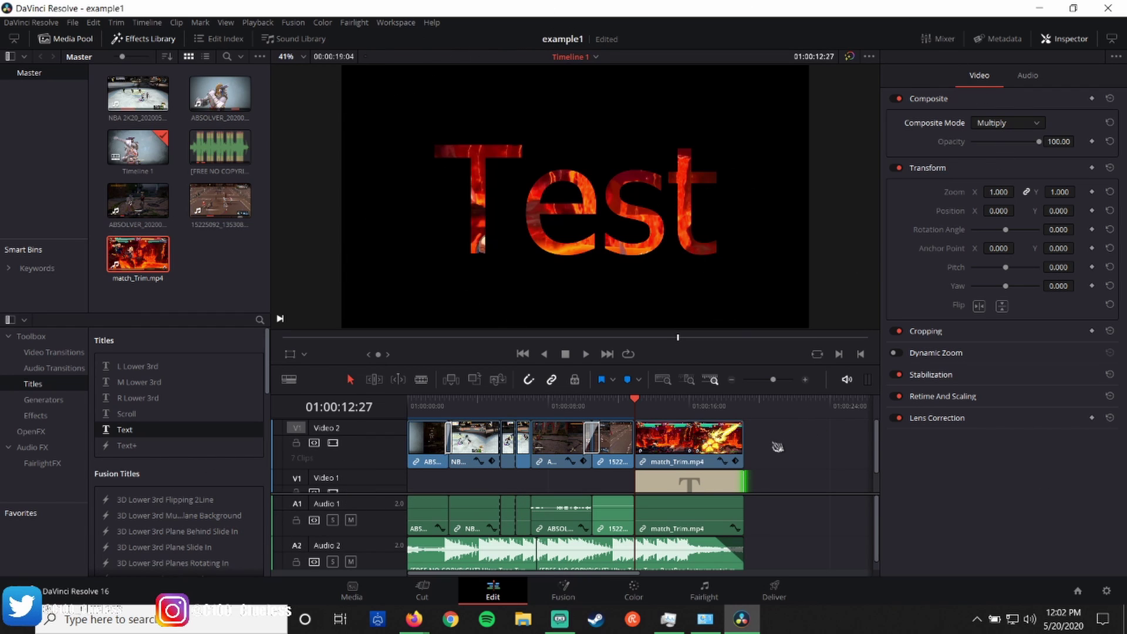
- Review the composite modes of the match_Trim clip and the Test title, and scrub through the text effect to its end at 01:00:19:05
click(671, 458)
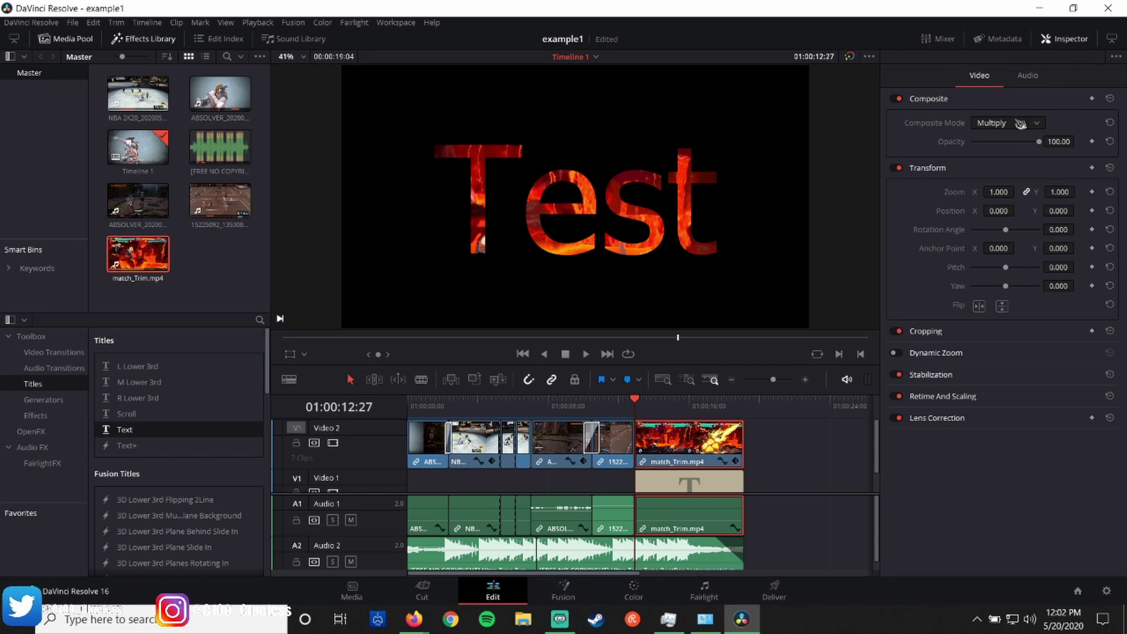
click(1064, 39)
click(1064, 40)
click(1031, 123)
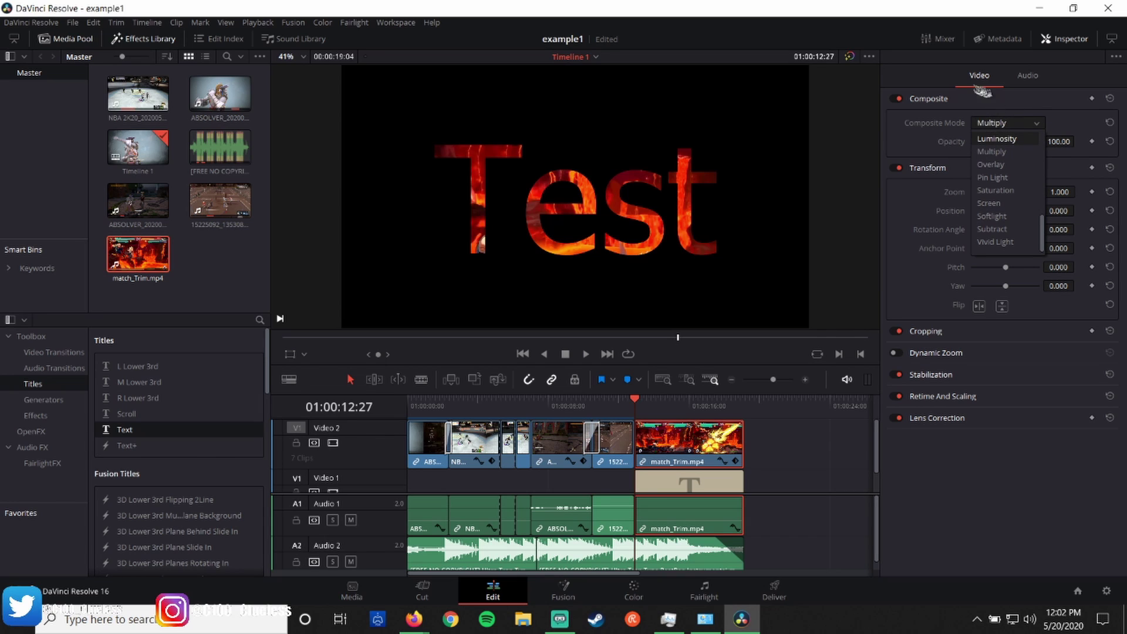
click(904, 141)
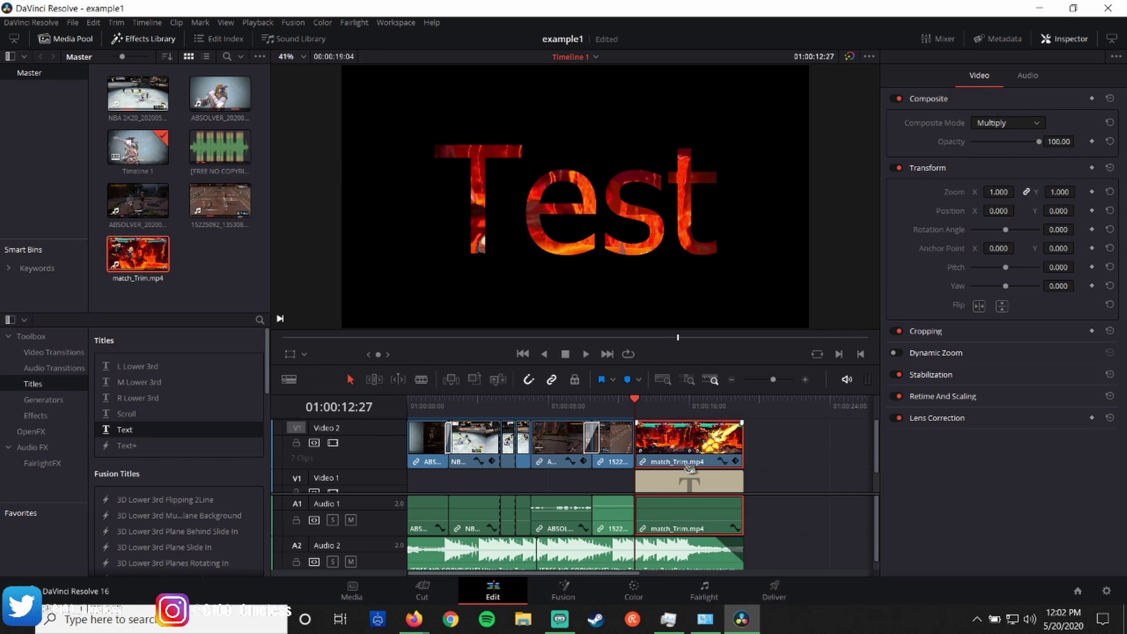
click(671, 484)
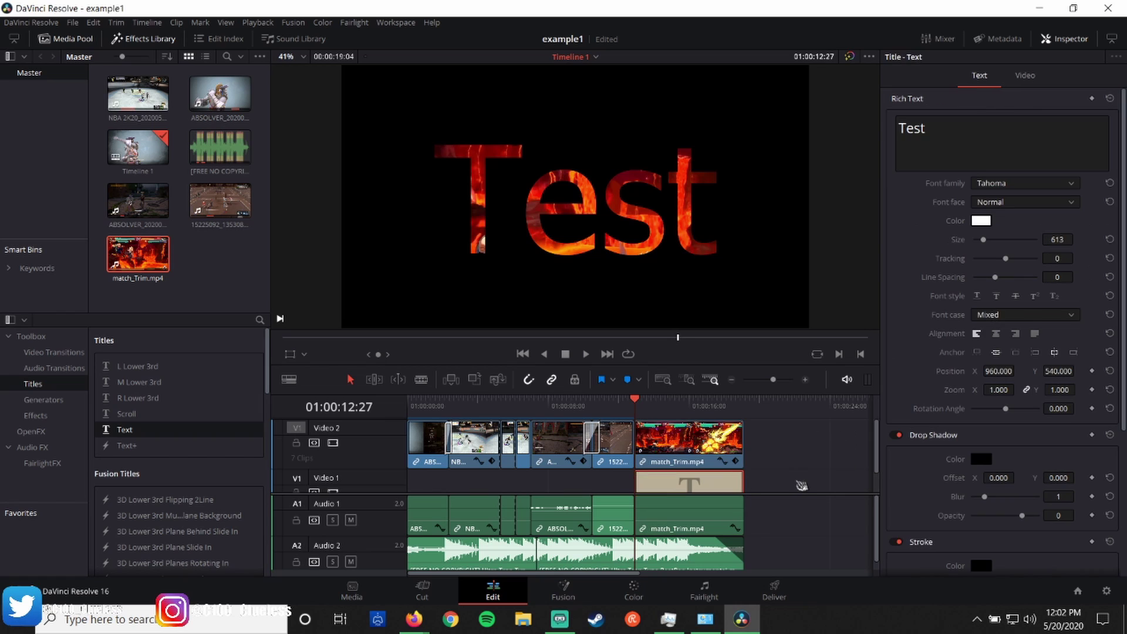
click(1022, 78)
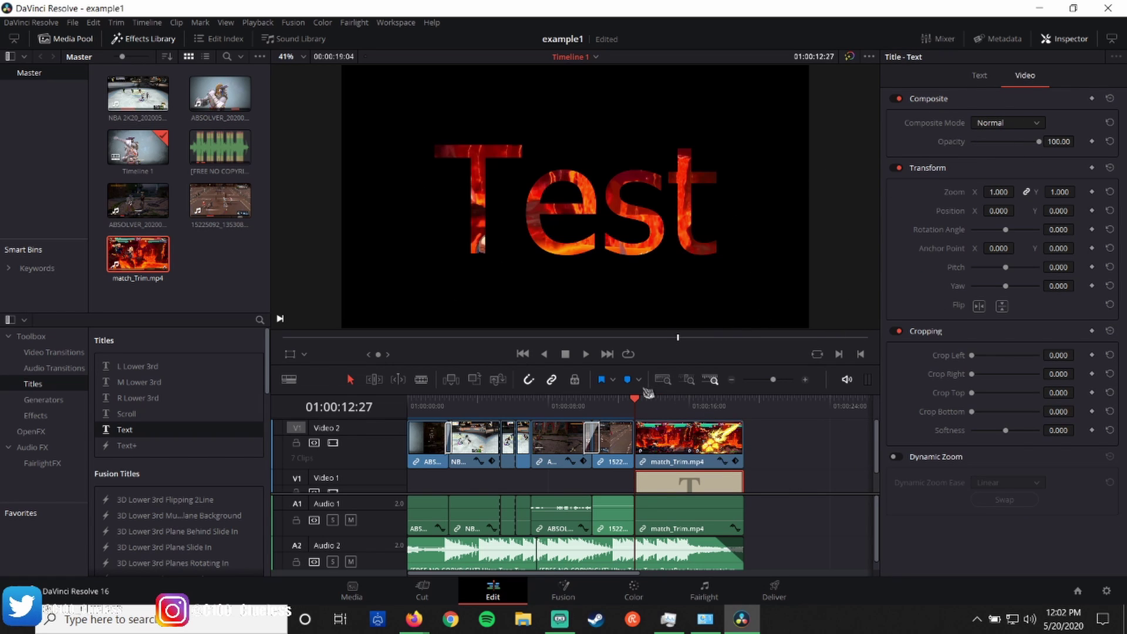
drag(638, 400, 665, 399)
drag(694, 406, 749, 407)
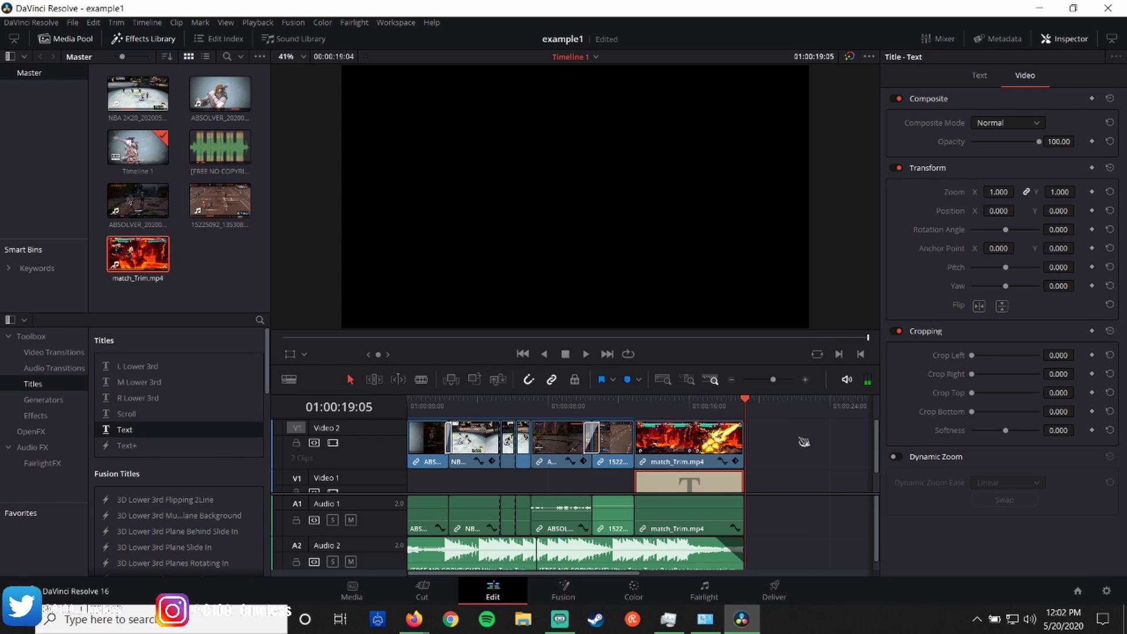